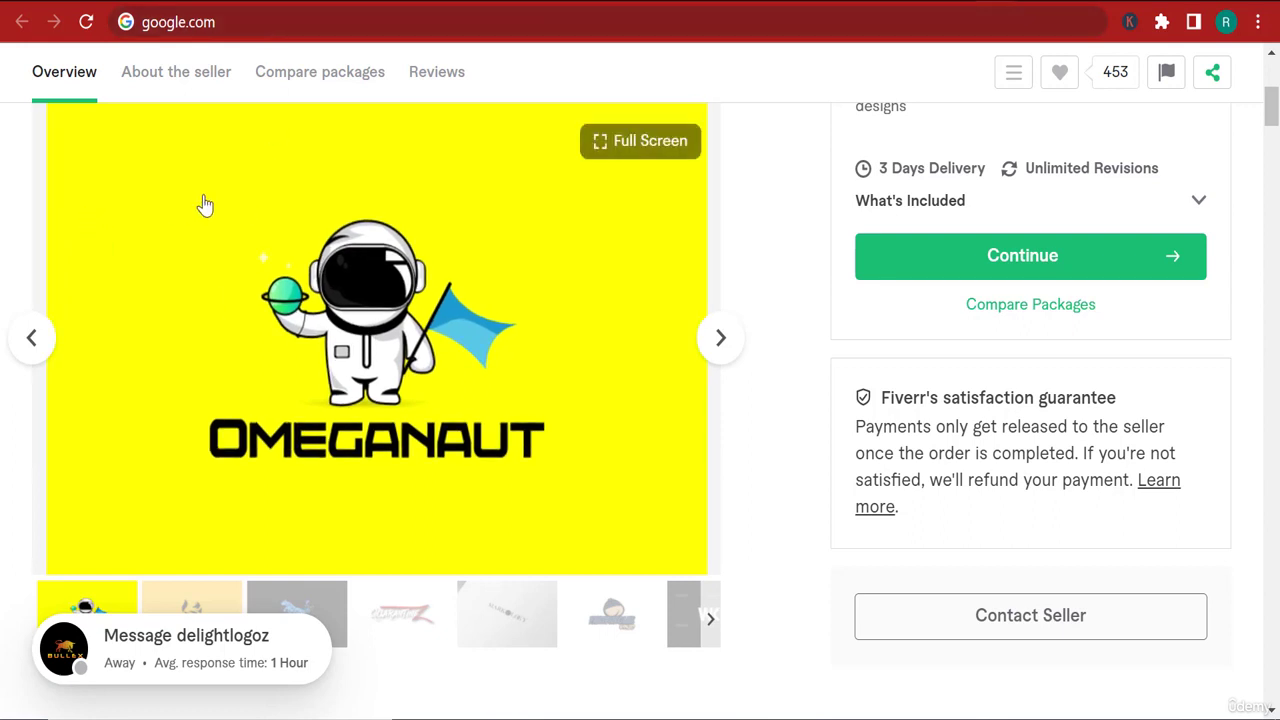
Examine the Omeganaut astronaut logo and the Basic package offer on the Fiverr logo design gig
scroll(345, 455, up, 1)
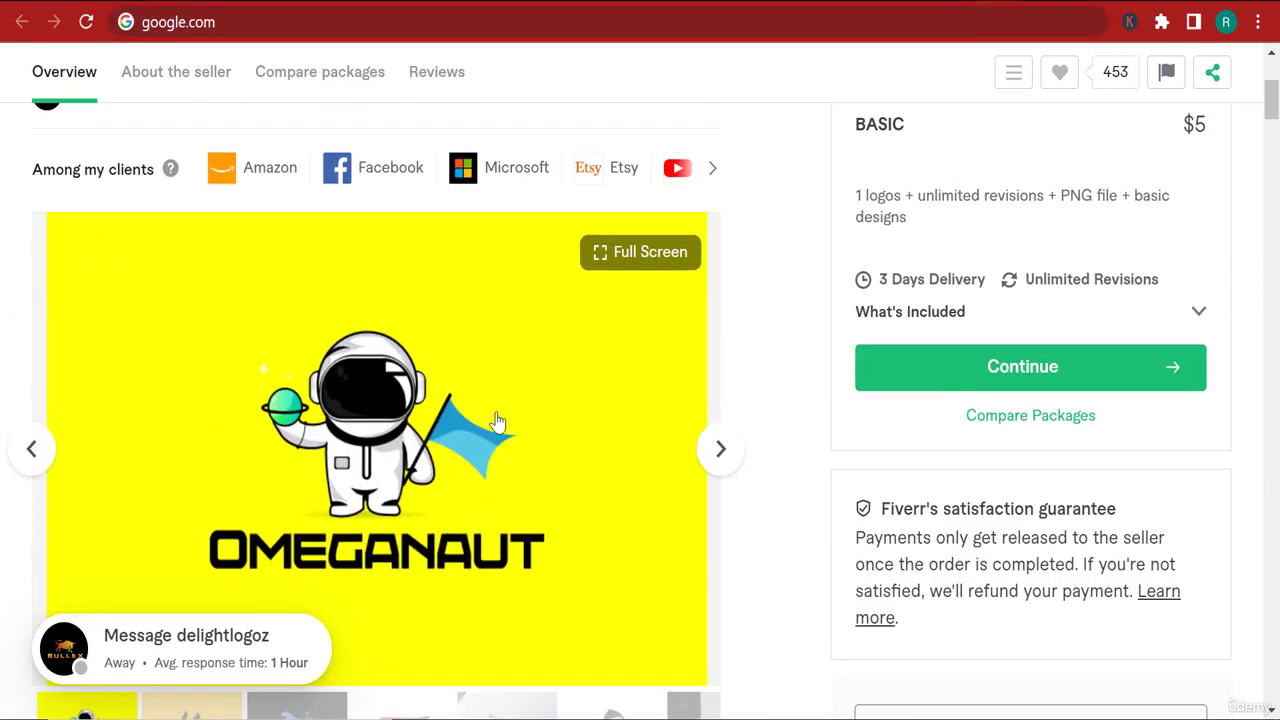
scroll(497, 422, up, 1)
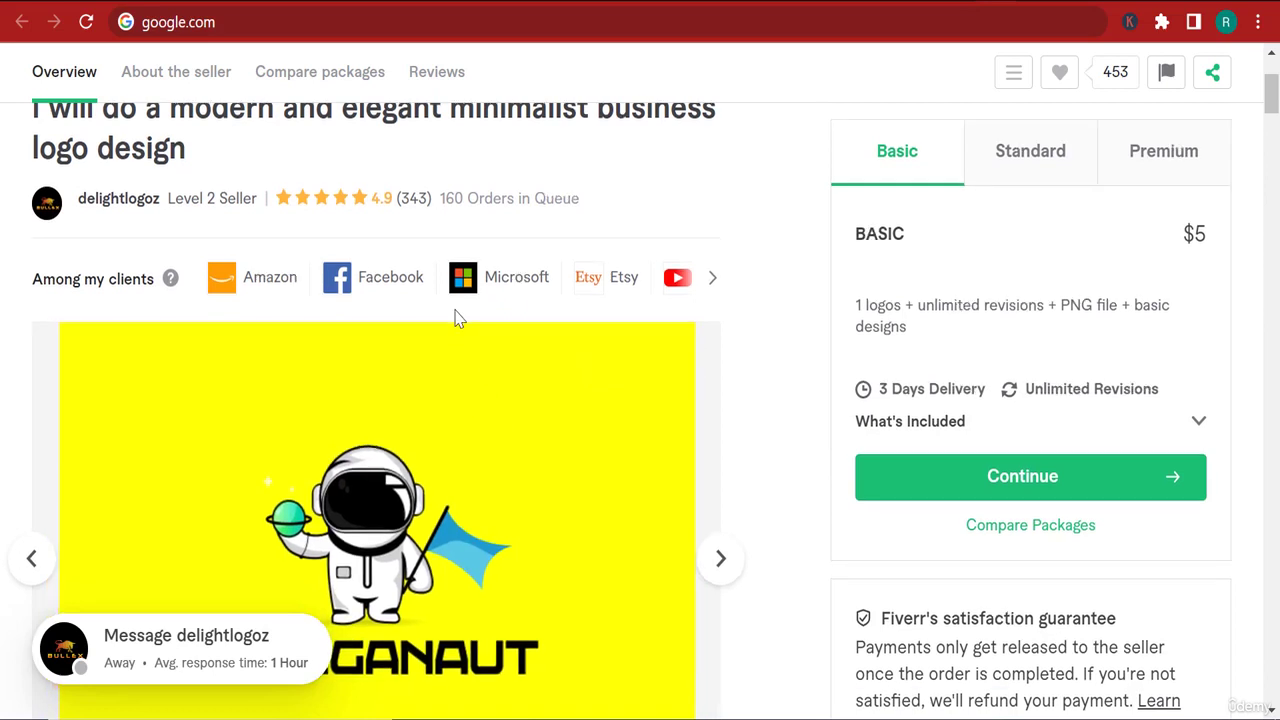
scroll(455, 318, down, 2)
scroll(455, 318, up, 1)
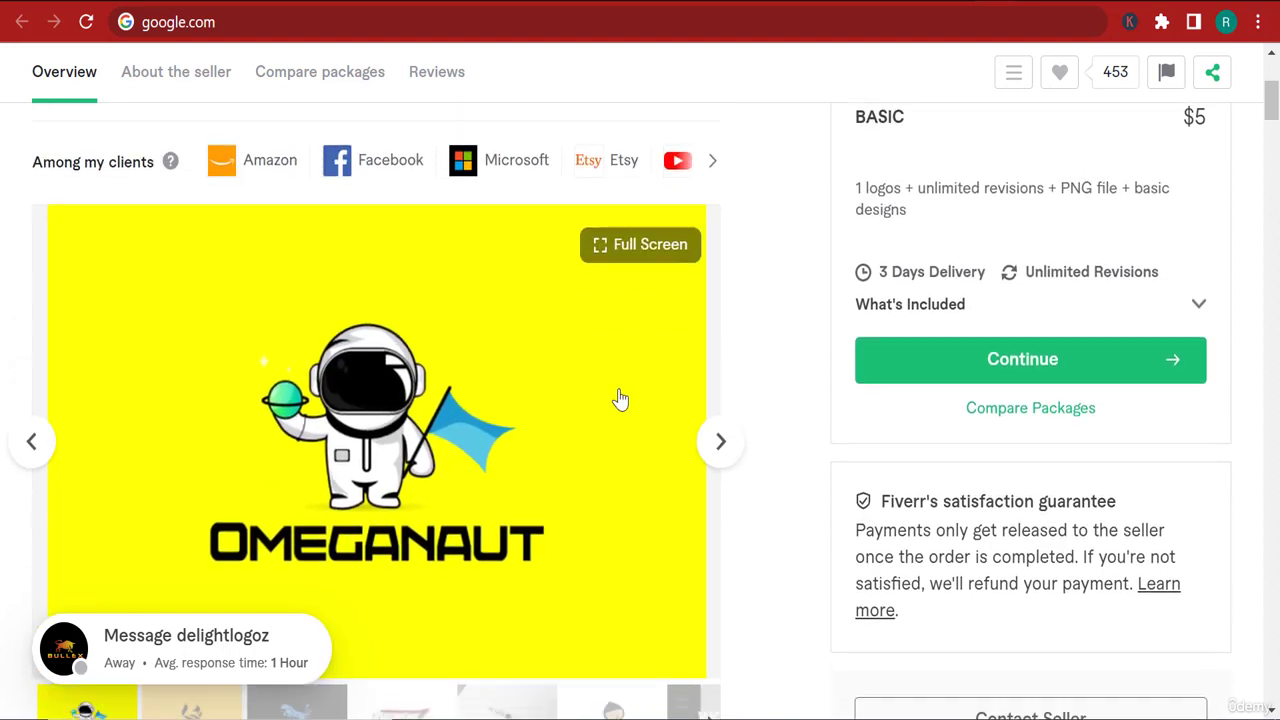
scroll(617, 400, down, 1)
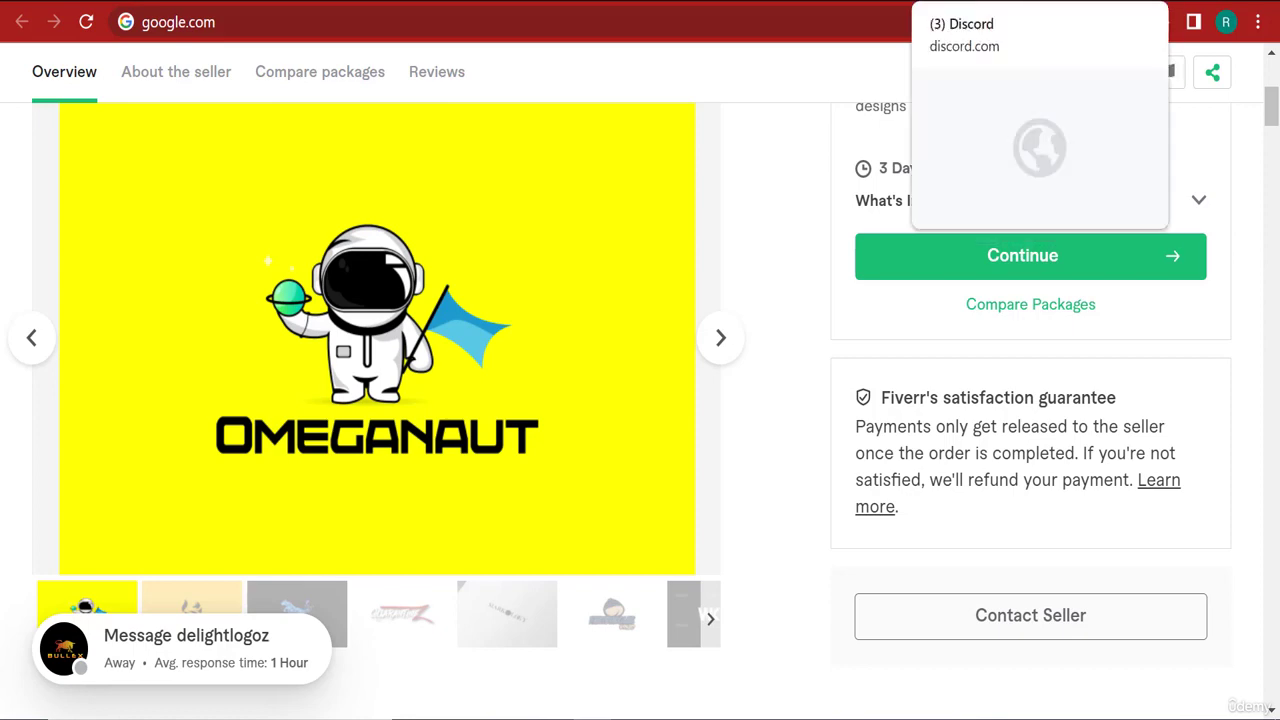
Switch to Discord, open the newbies-86 channel of the Midjourney server and reload the page
click(1000, 0)
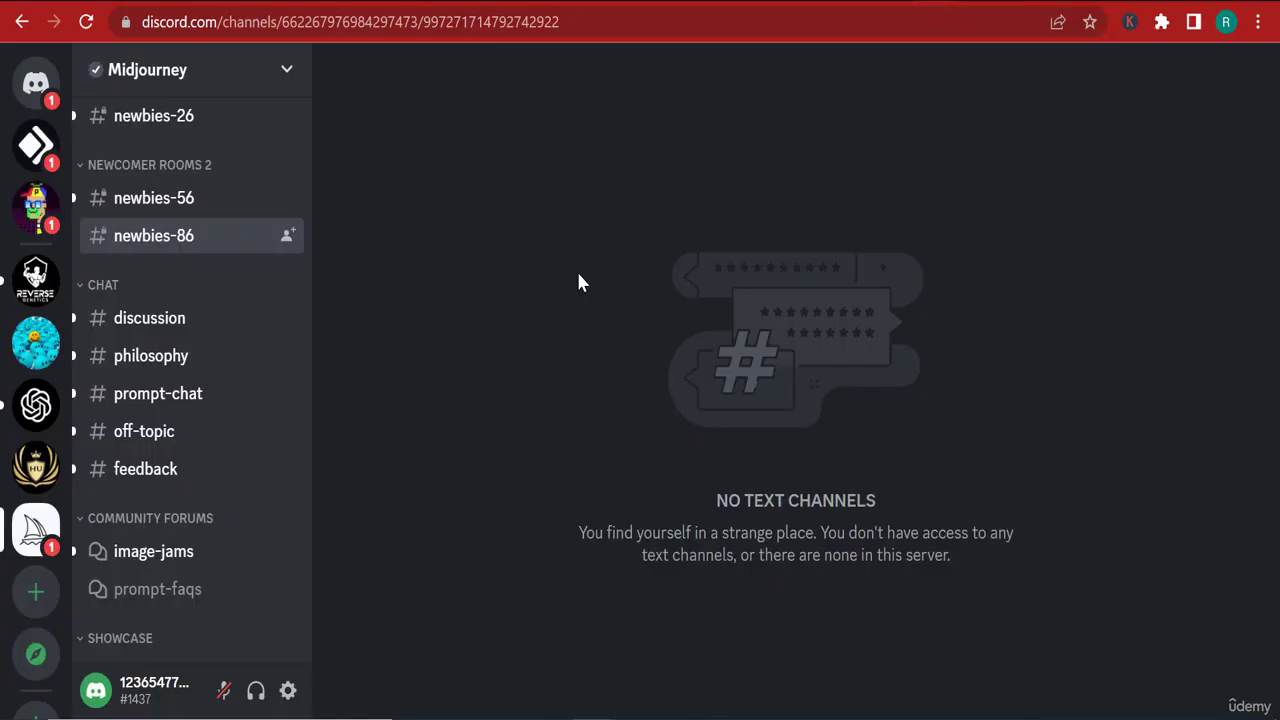
click(148, 245)
click(563, 20)
key(Return)
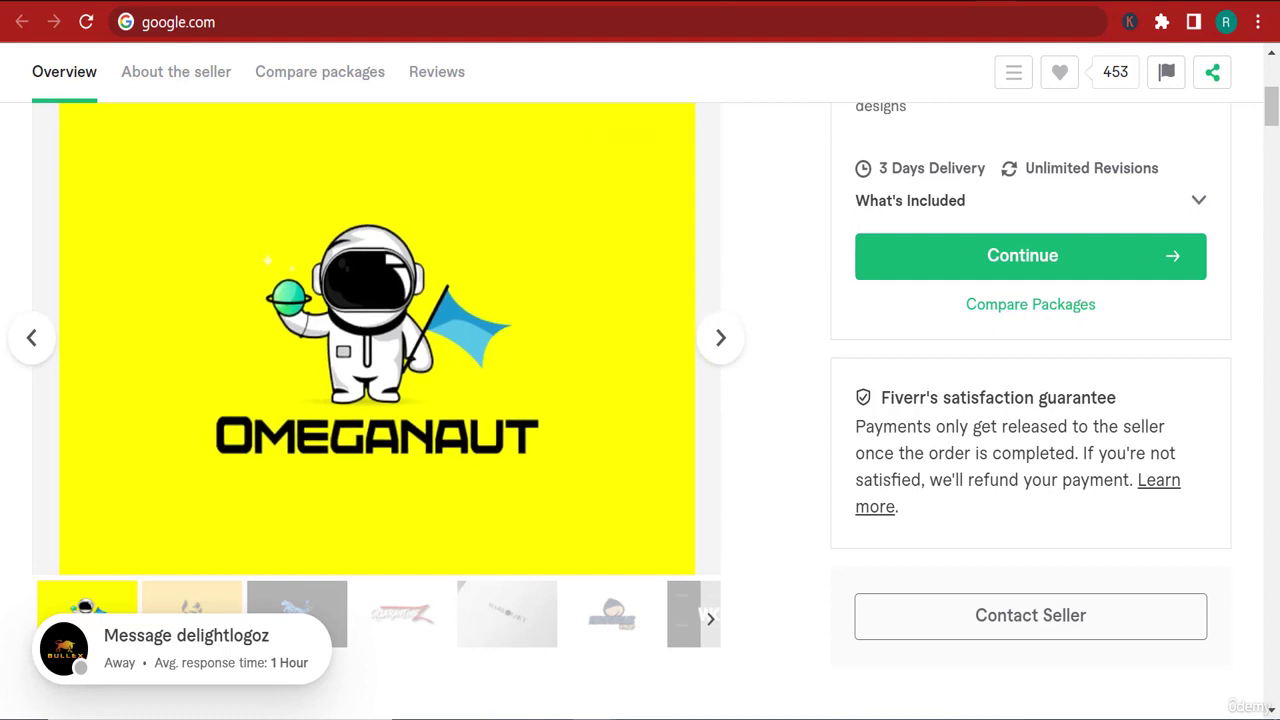
click(1015, 1)
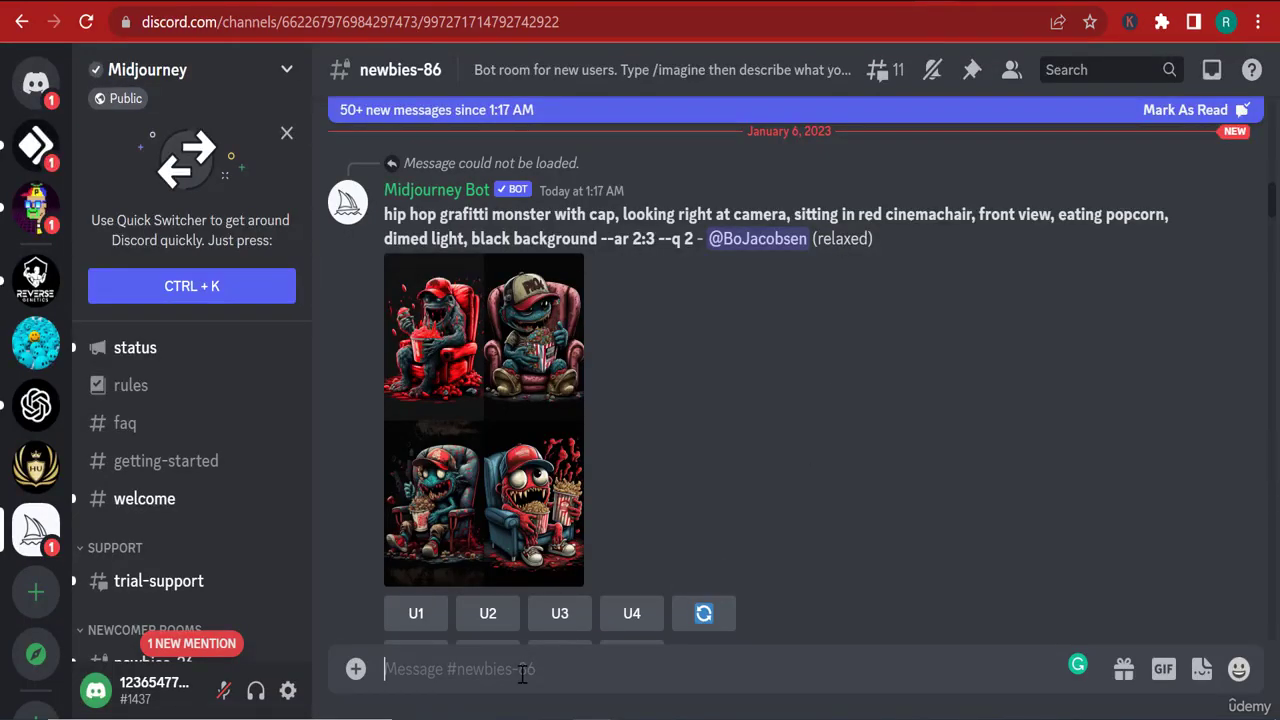
Start the Midjourney Bot's /imagine command in the newbies-86 channel
text(/)
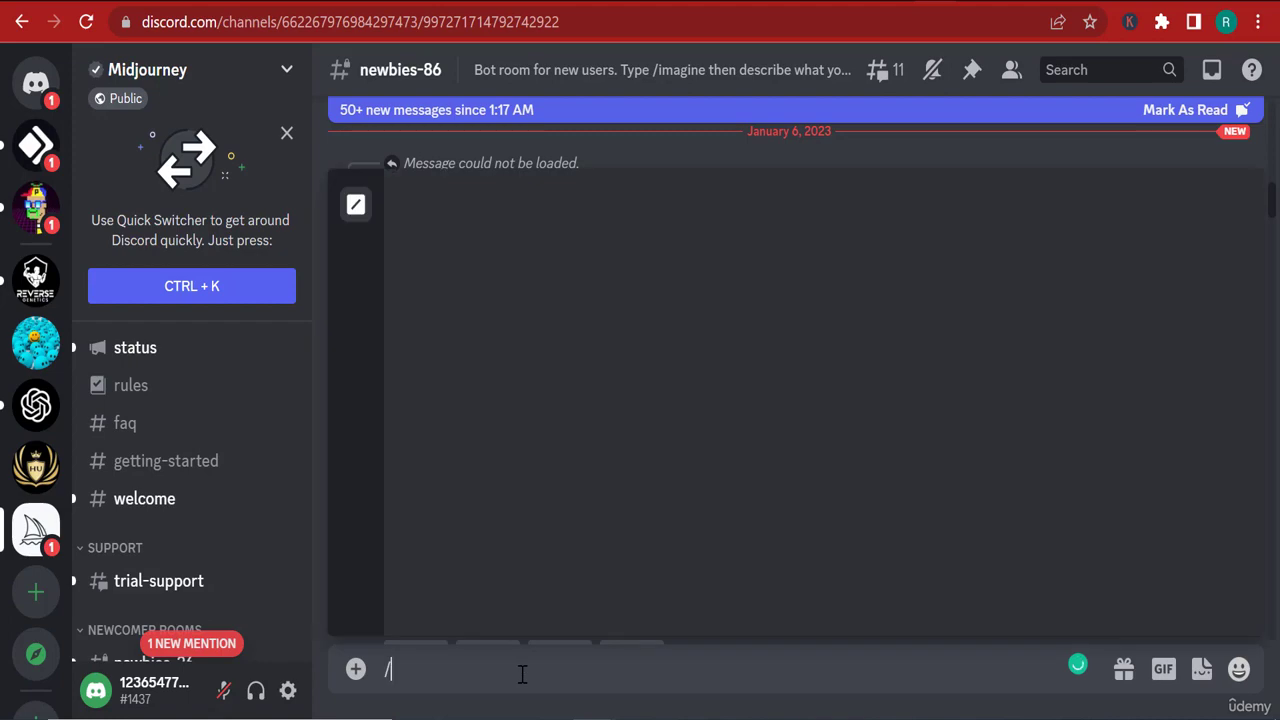
text(imagin,e)
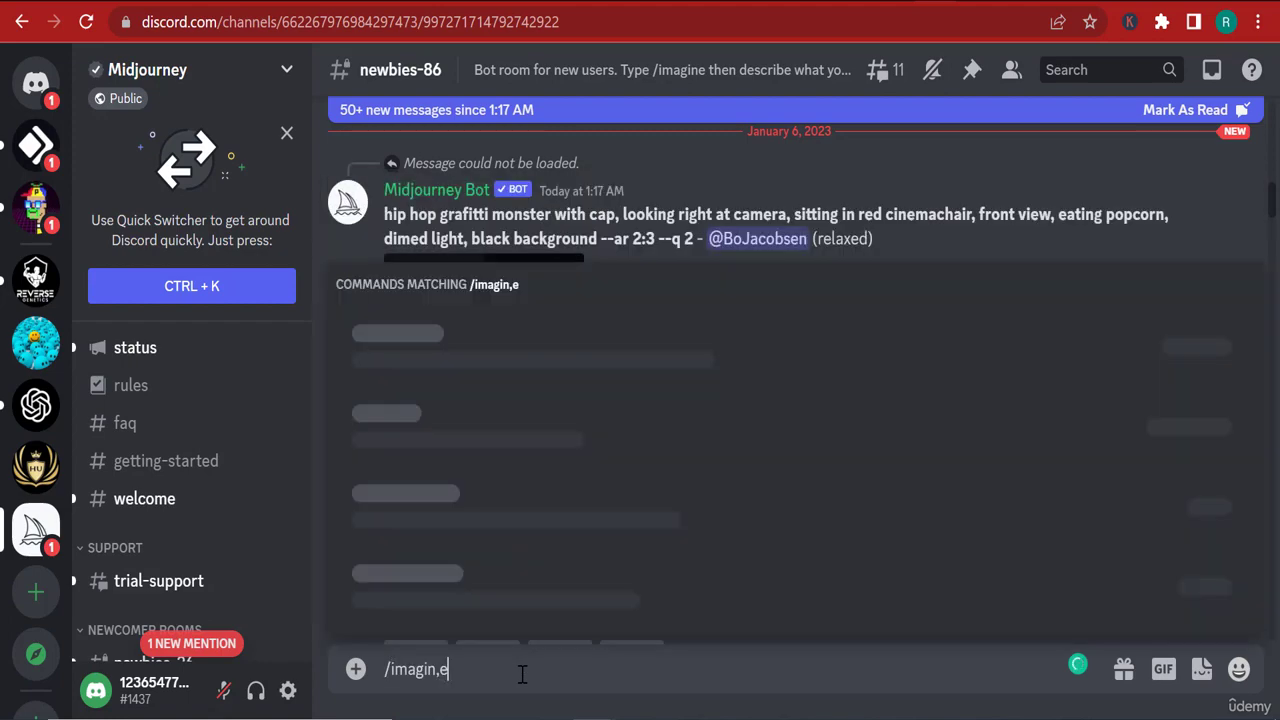
key(BackSpace)
key(BackSpace)
text(e)
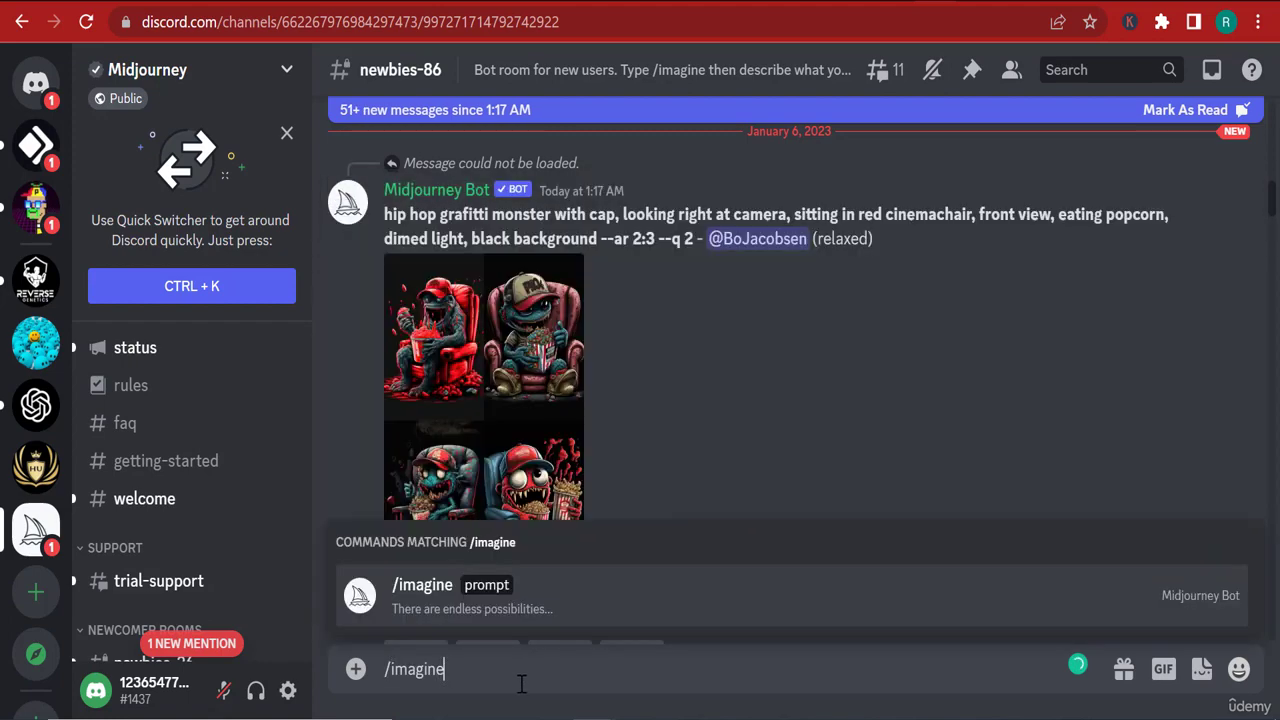
click(497, 600)
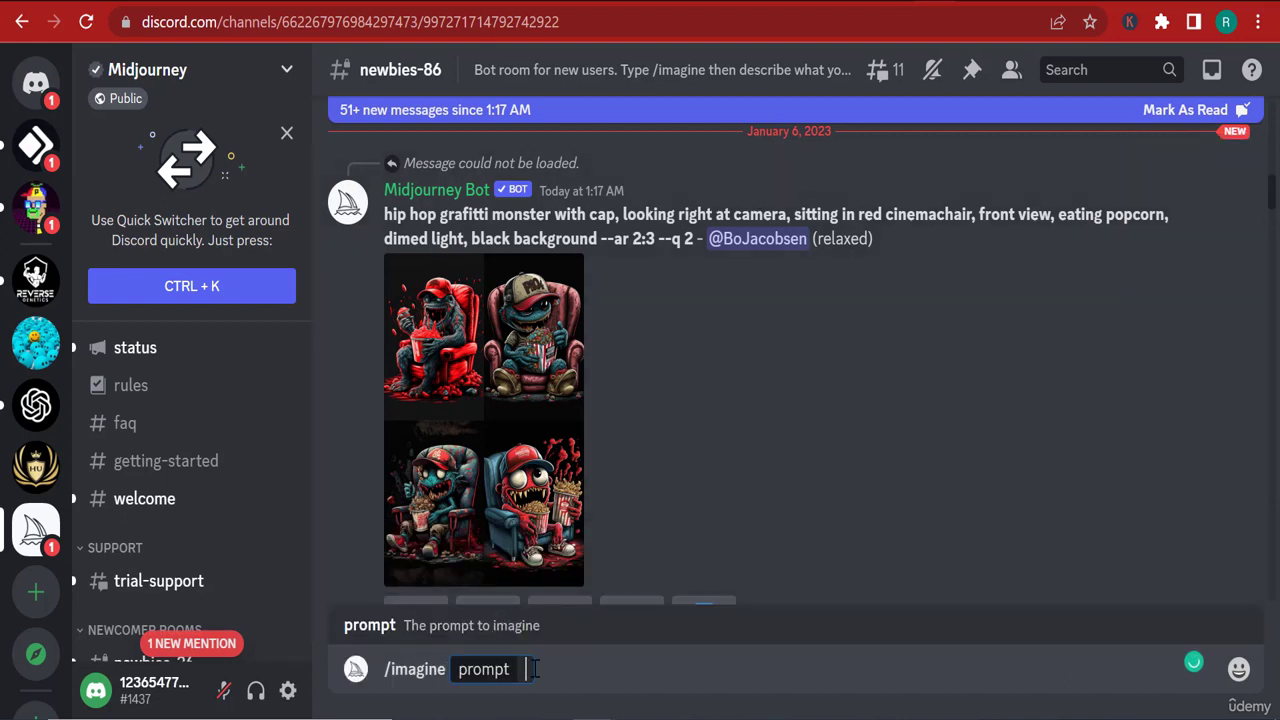
Begin the image prompt with "astronaut logo with yellow background space, the"
text(astra)
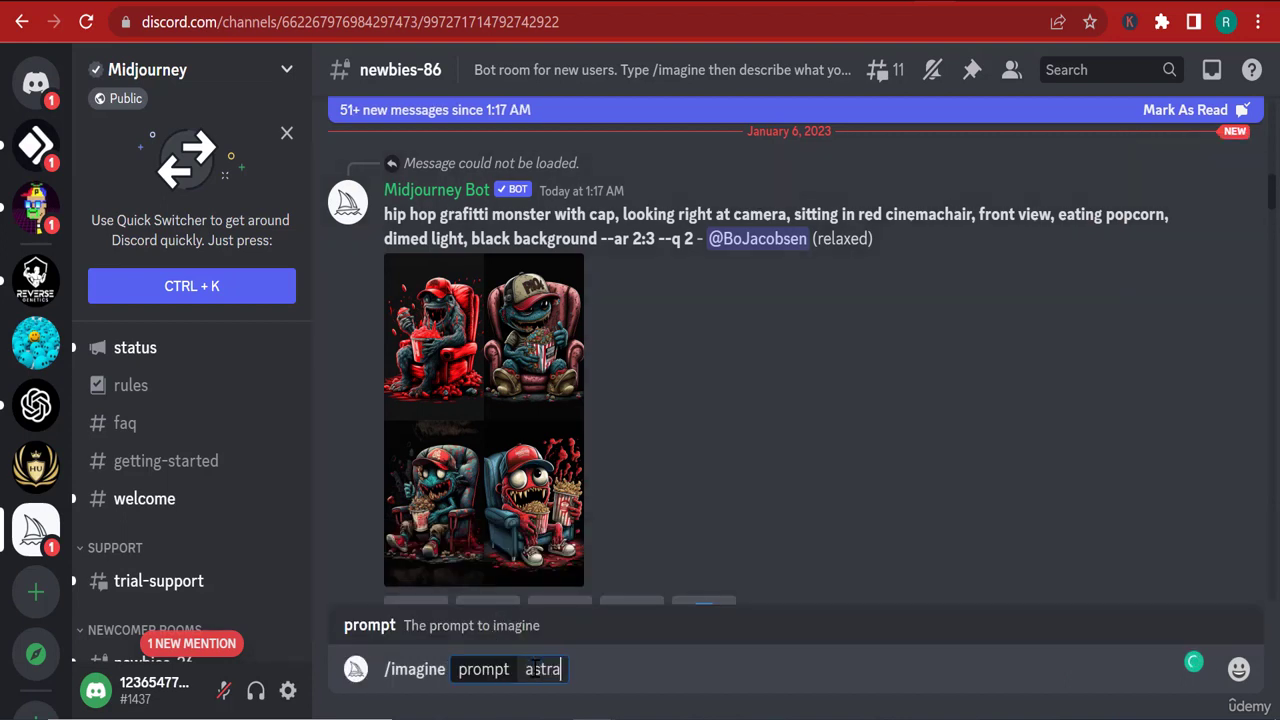
text(un)
key(BackSpace)
key(BackSpace)
key(BackSpace)
text(onaut )
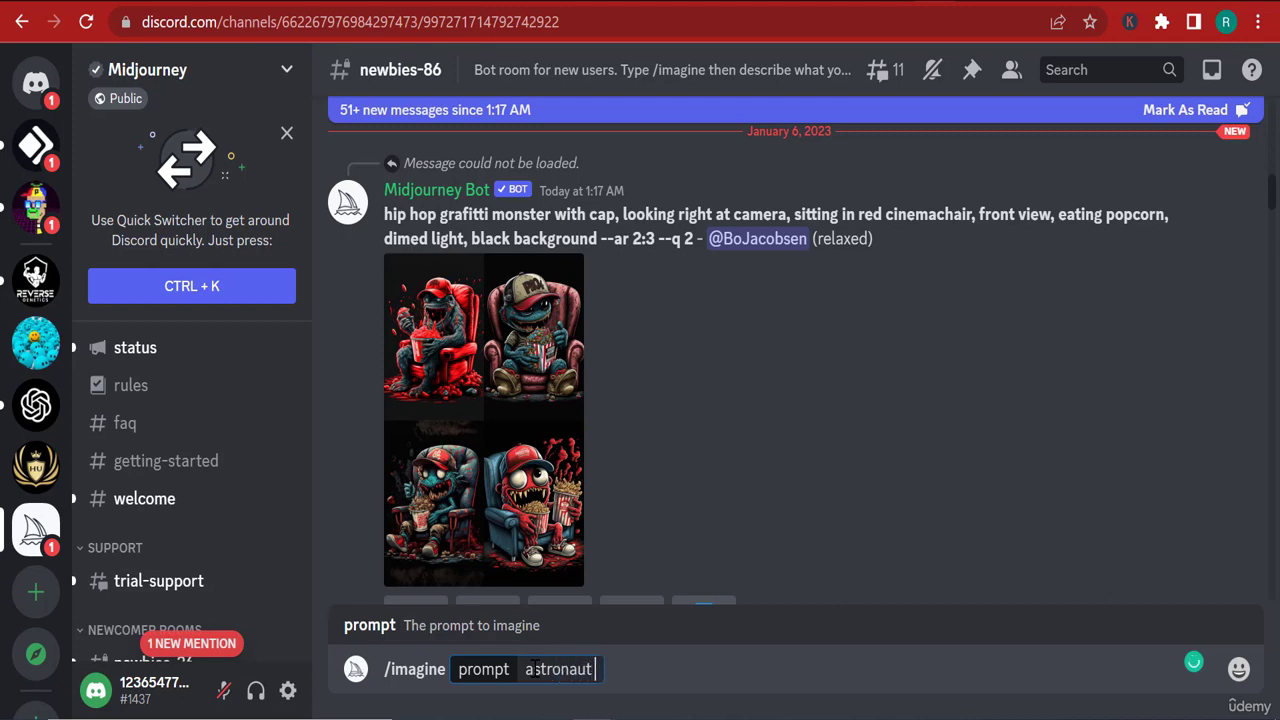
text(logo with )
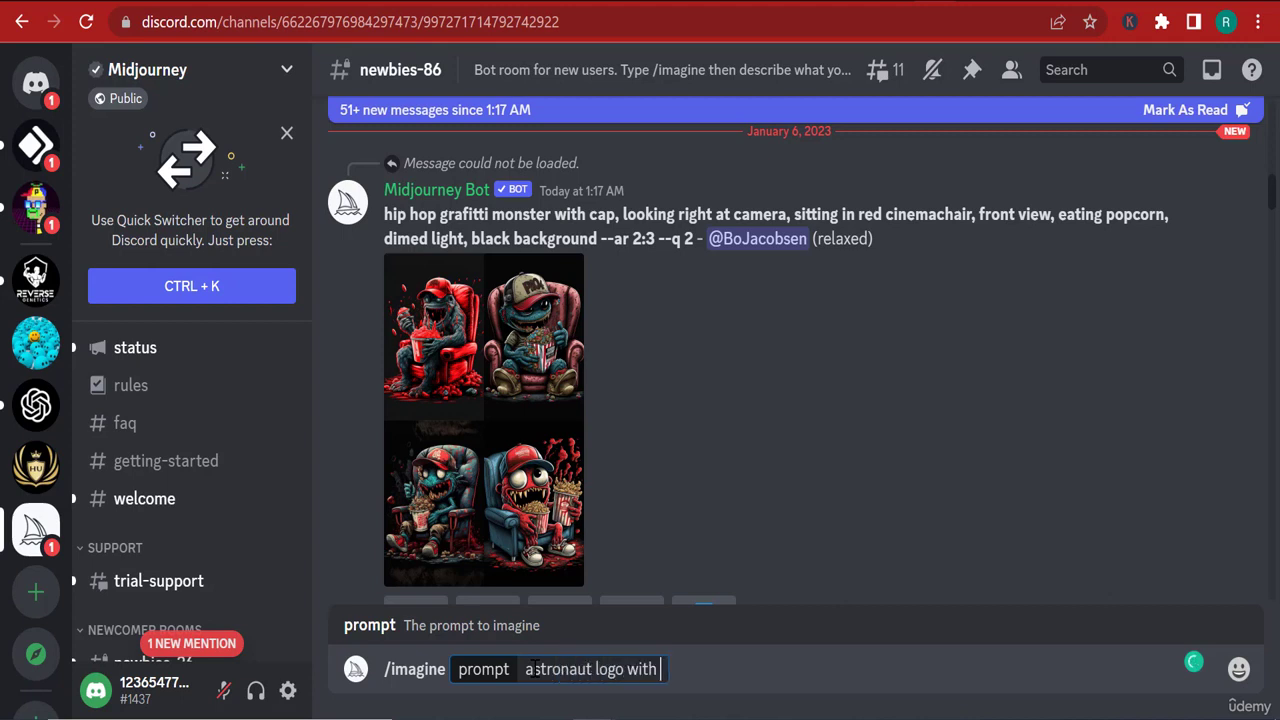
text(yellow ba)
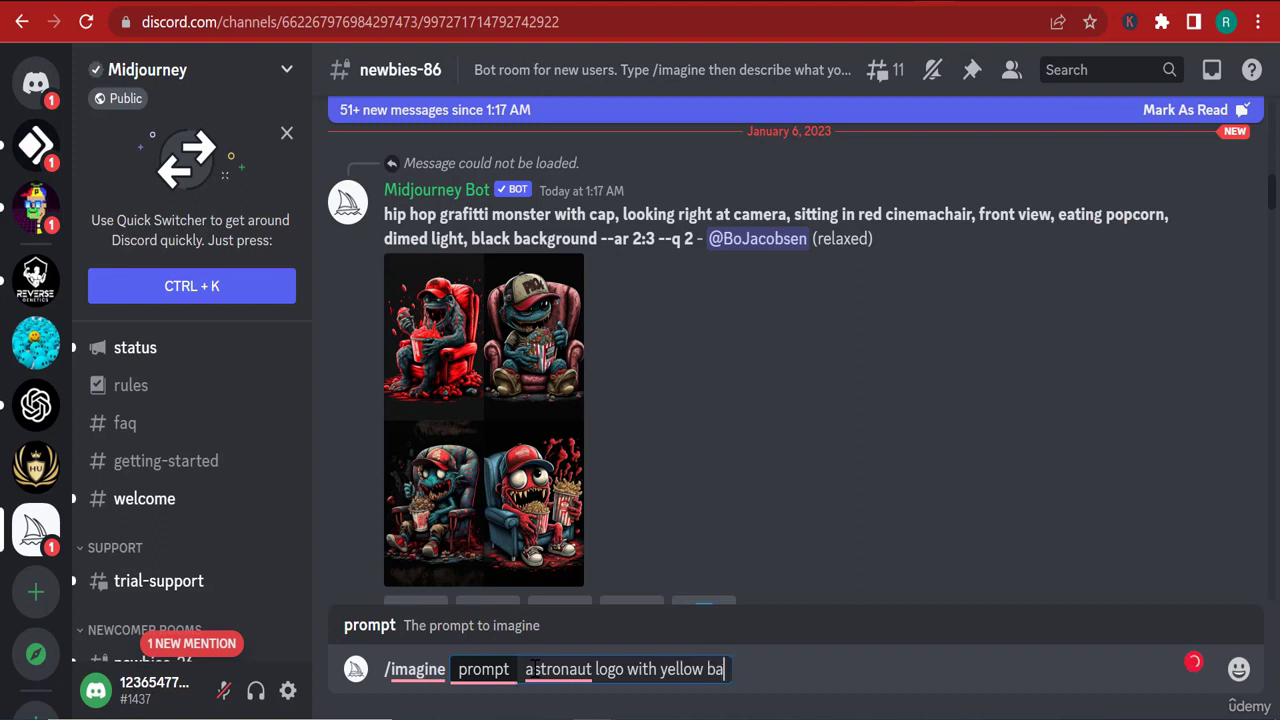
text(ckgrou)
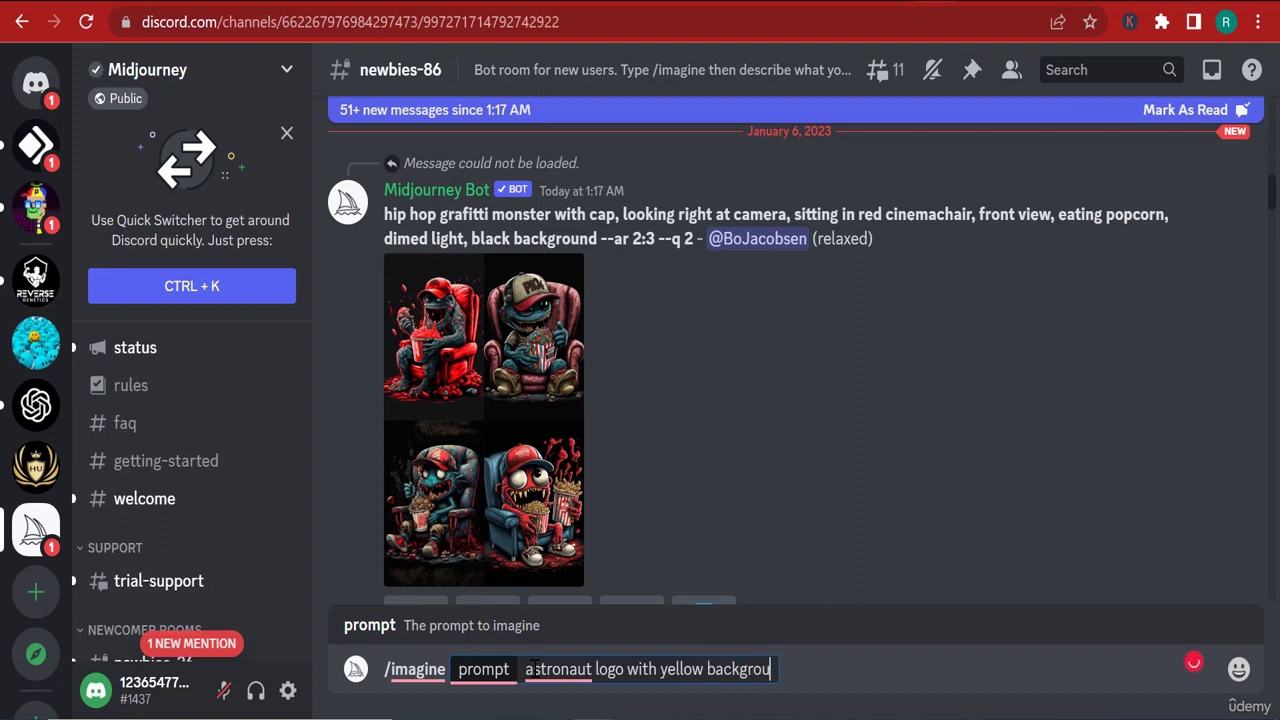
text(nd space, the )
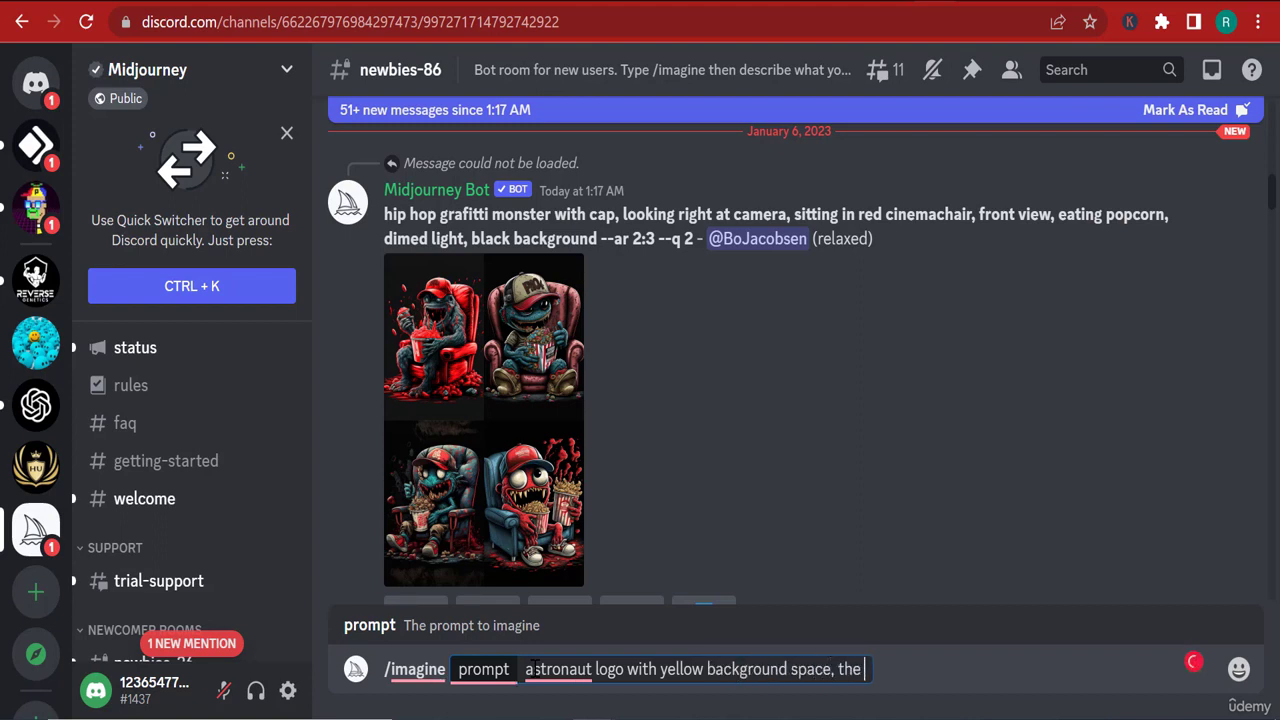
Continue the prompt with the logo's name: "name of the logo is "Astronaut","
text(name of the l)
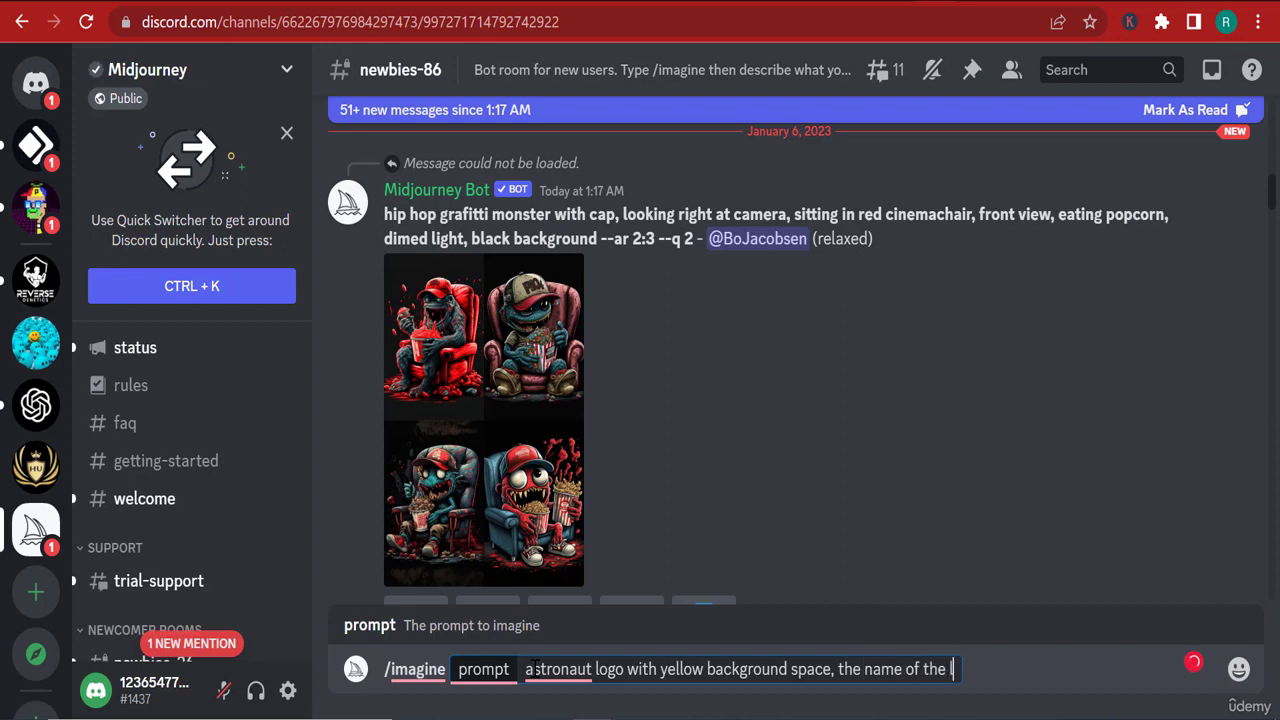
text(ogo is ")
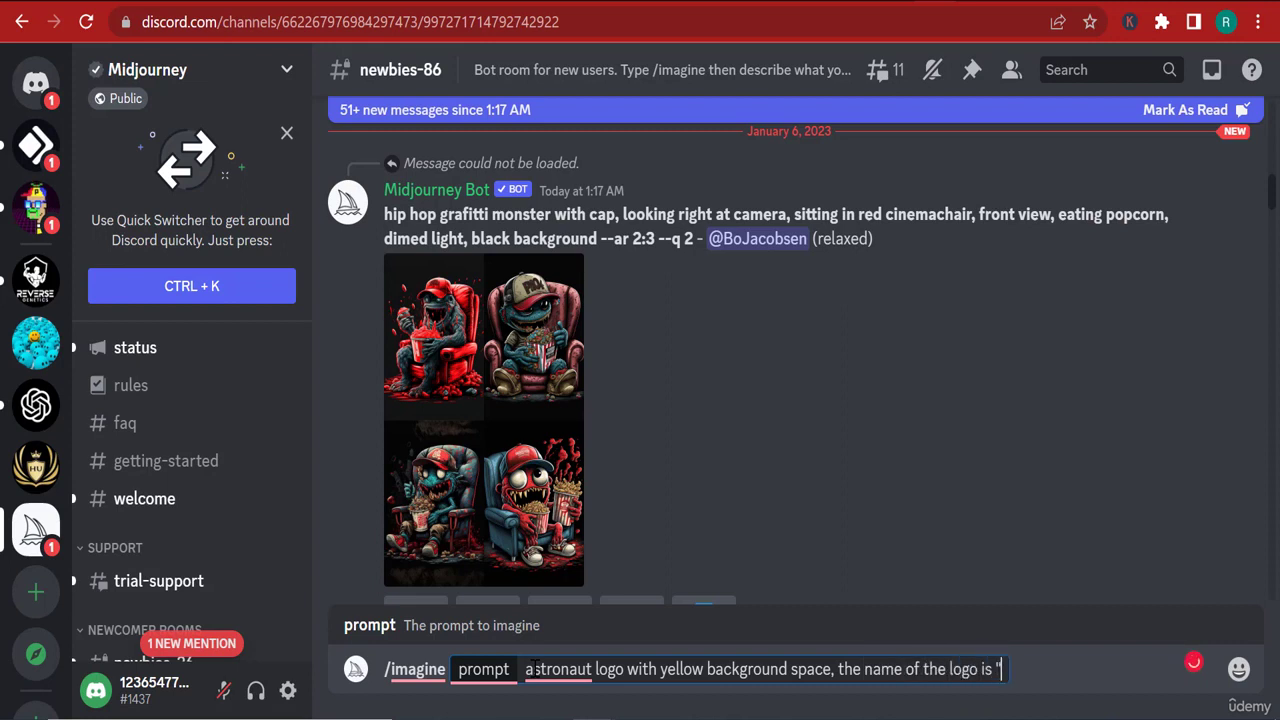
text(Astrau)
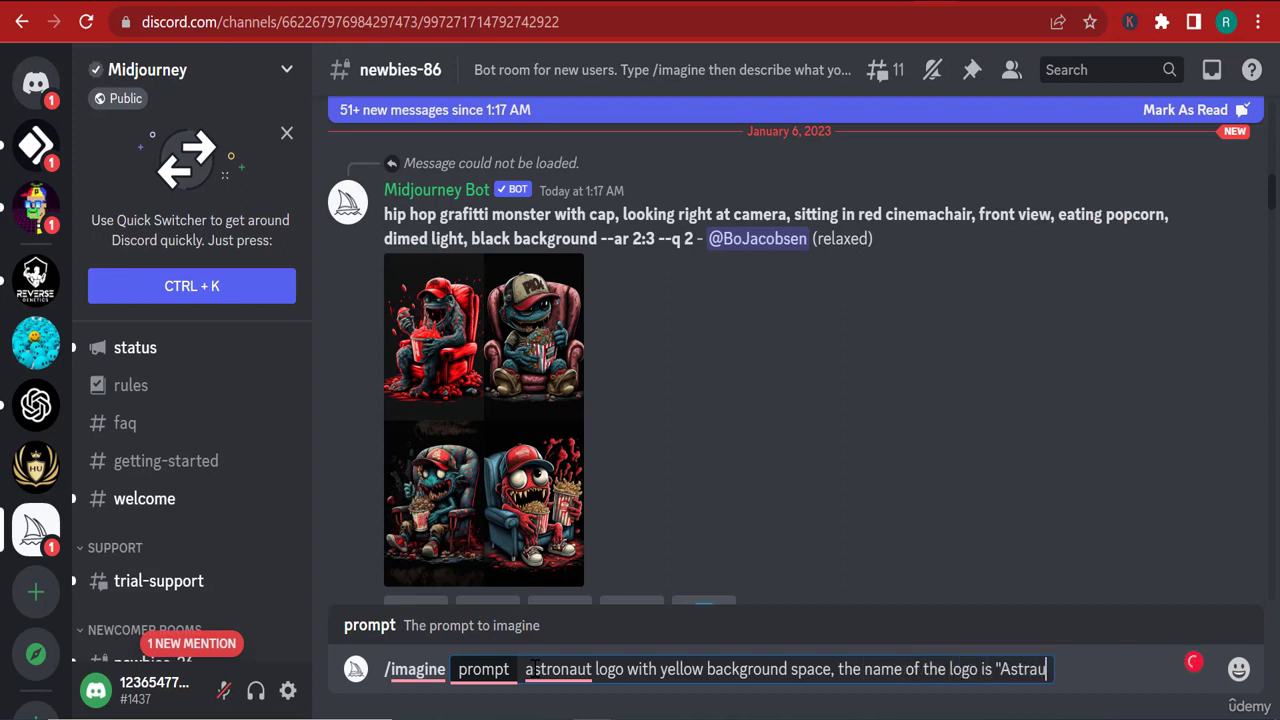
key(BackSpace)
key(BackSpace)
text(onaut)
text(", )
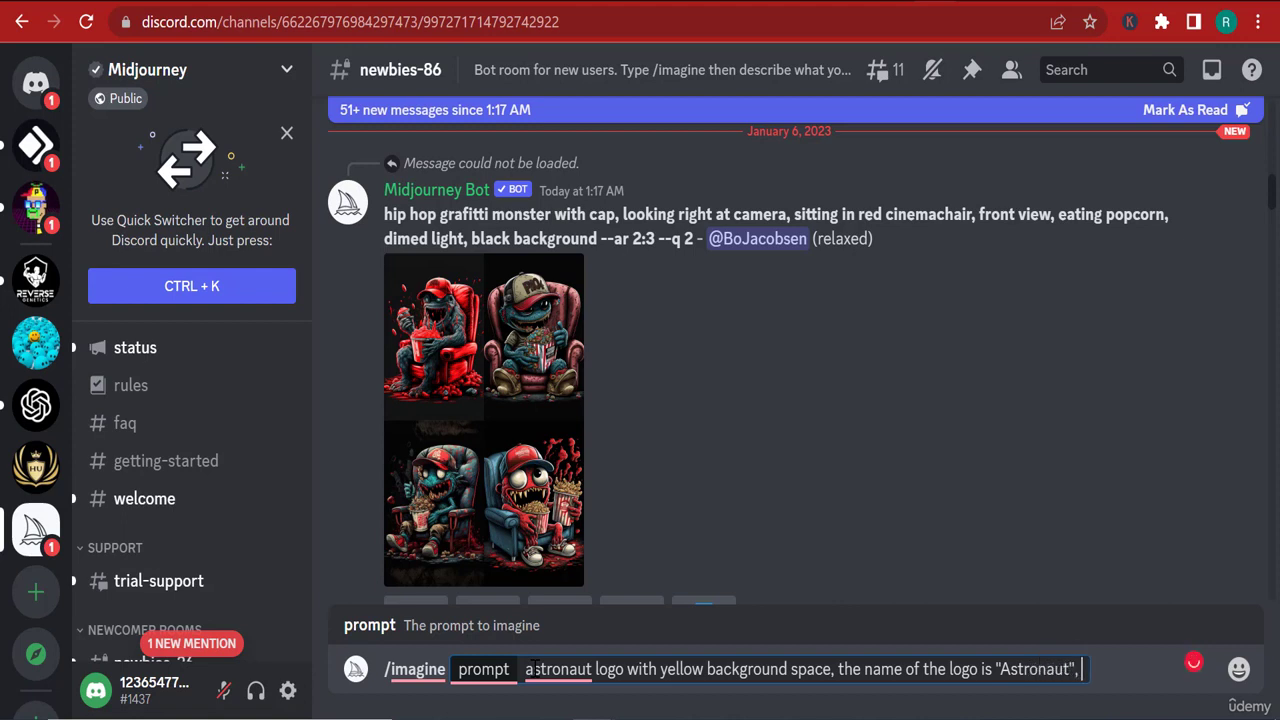
Complete the prompt with "and the astronaut is a small minion holding the earth and the flag at one hand" and submit it
text(and the)
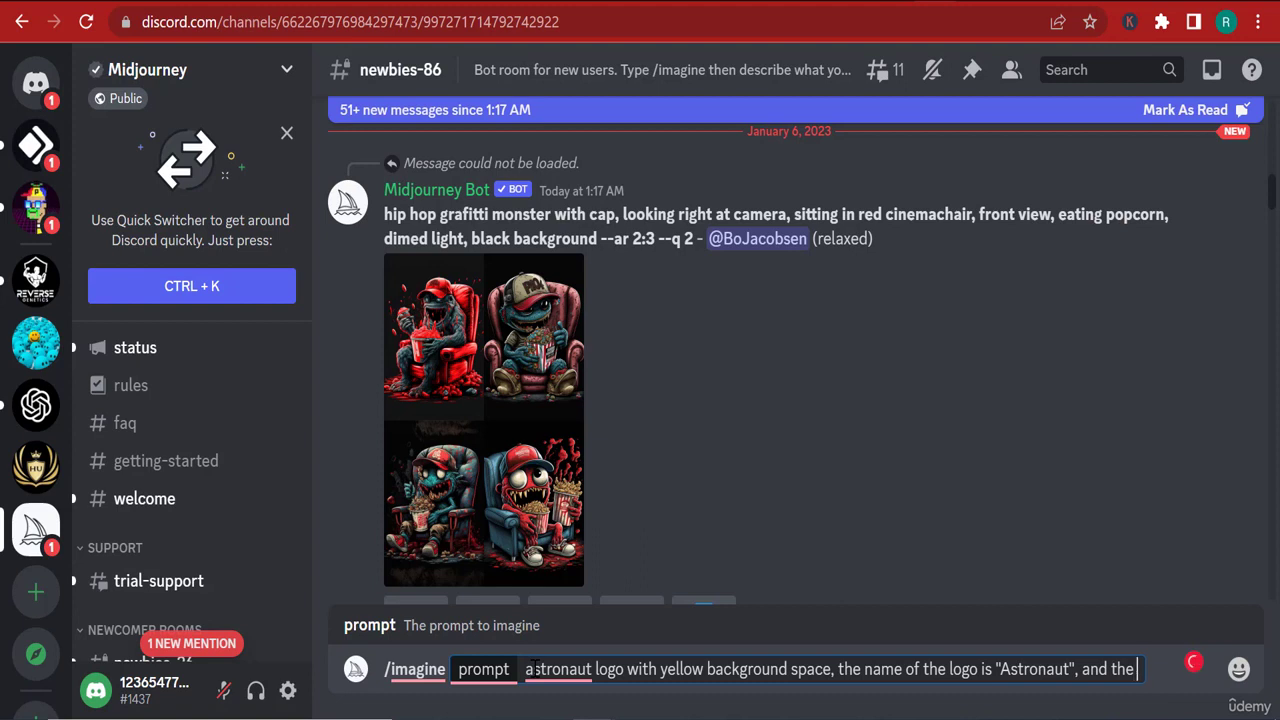
key(BackSpace)
key(BackSpace)
key(BackSpace)
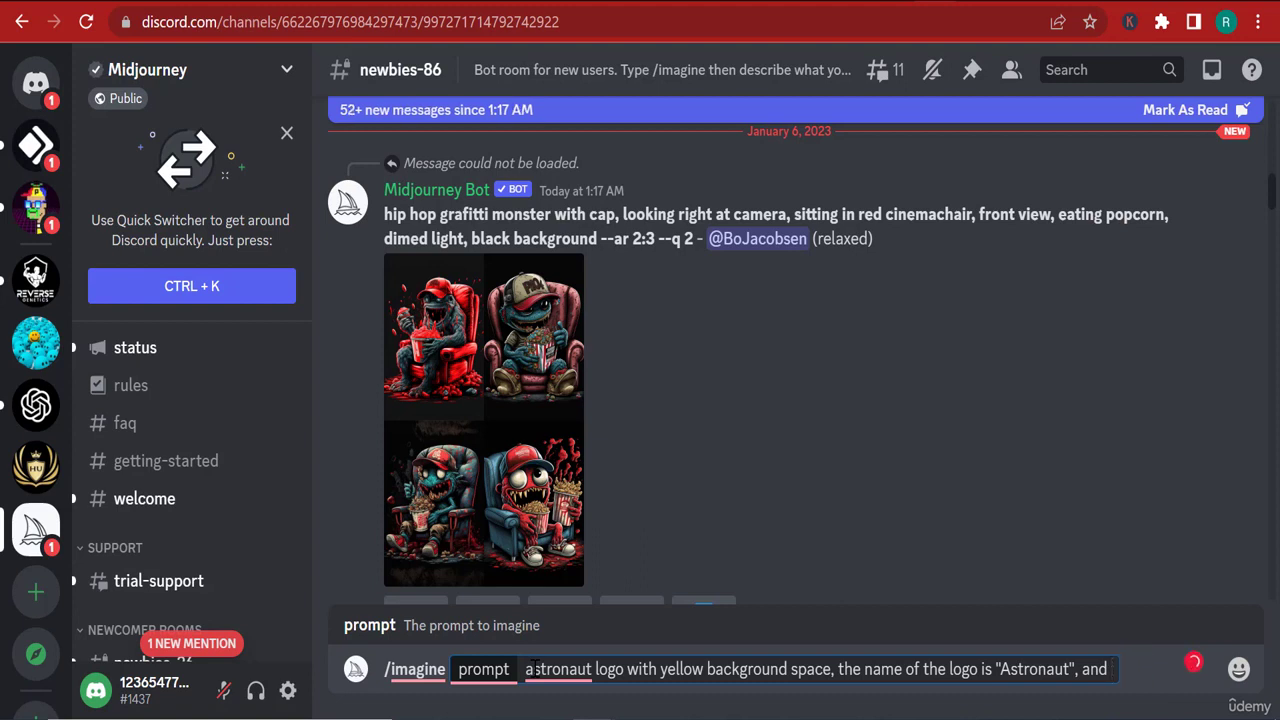
text(the astra)
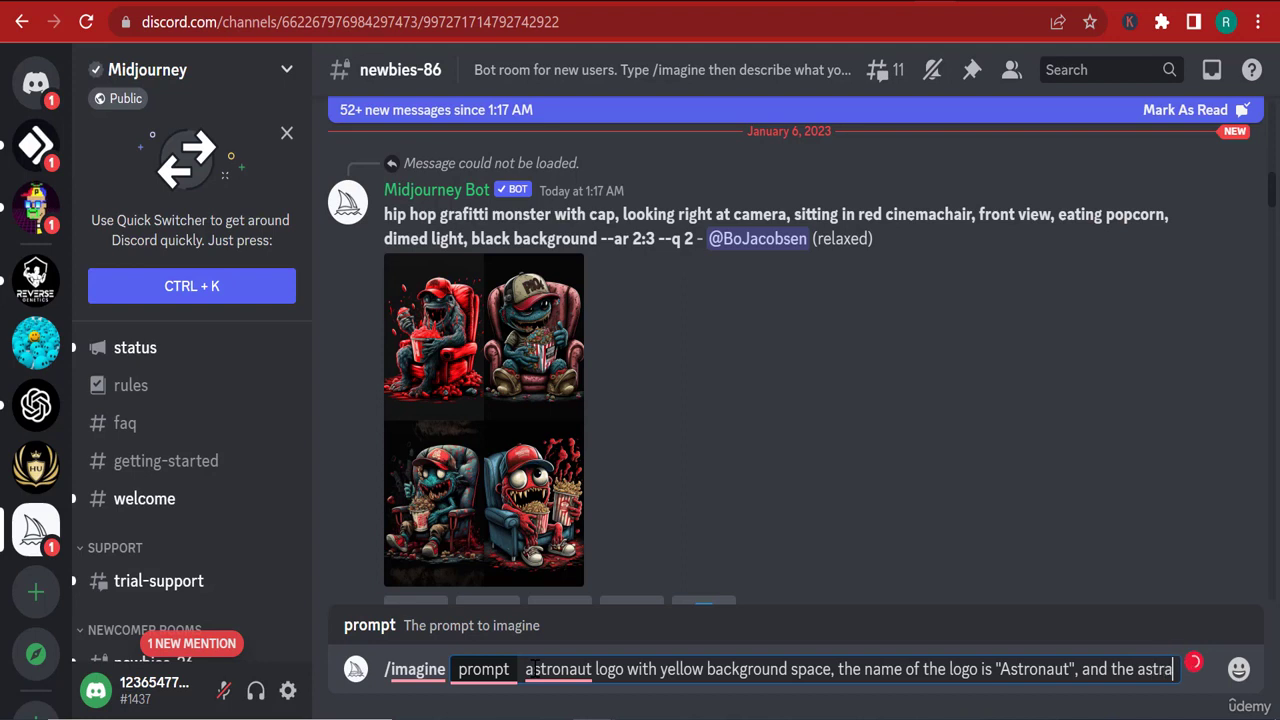
key(BackSpace)
text(onaut is a small minion holding )
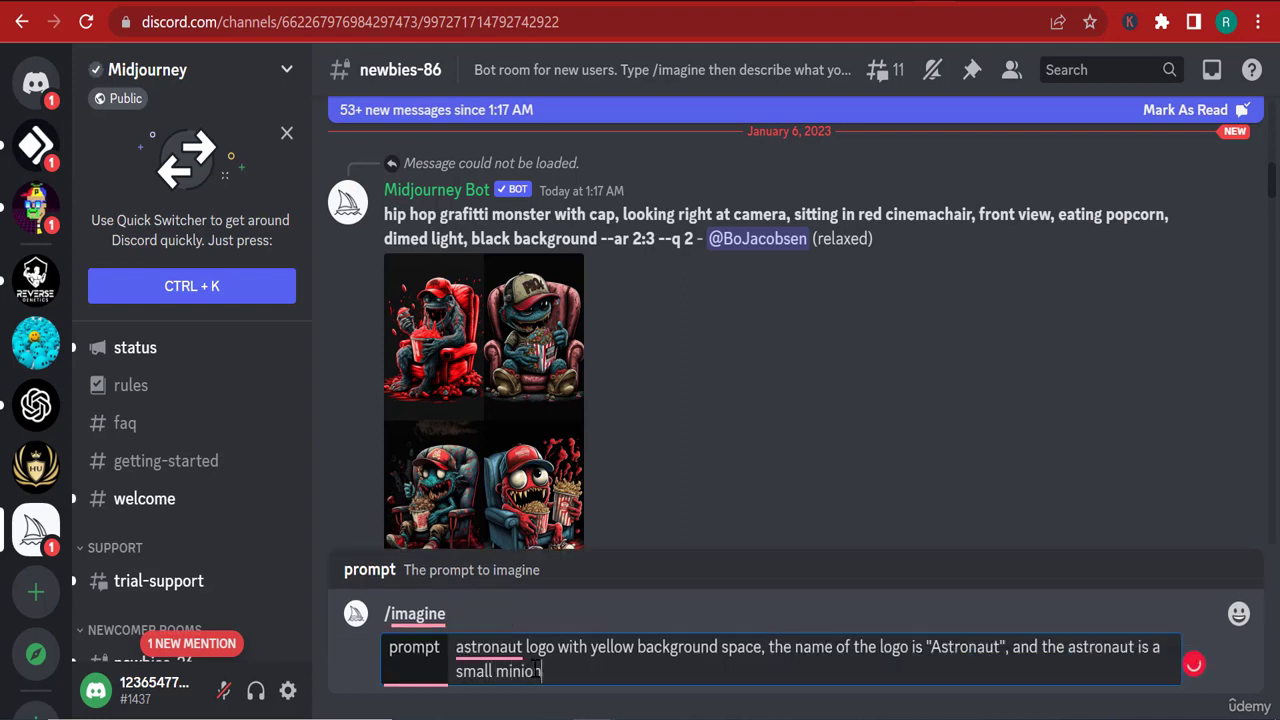
text(the eat)
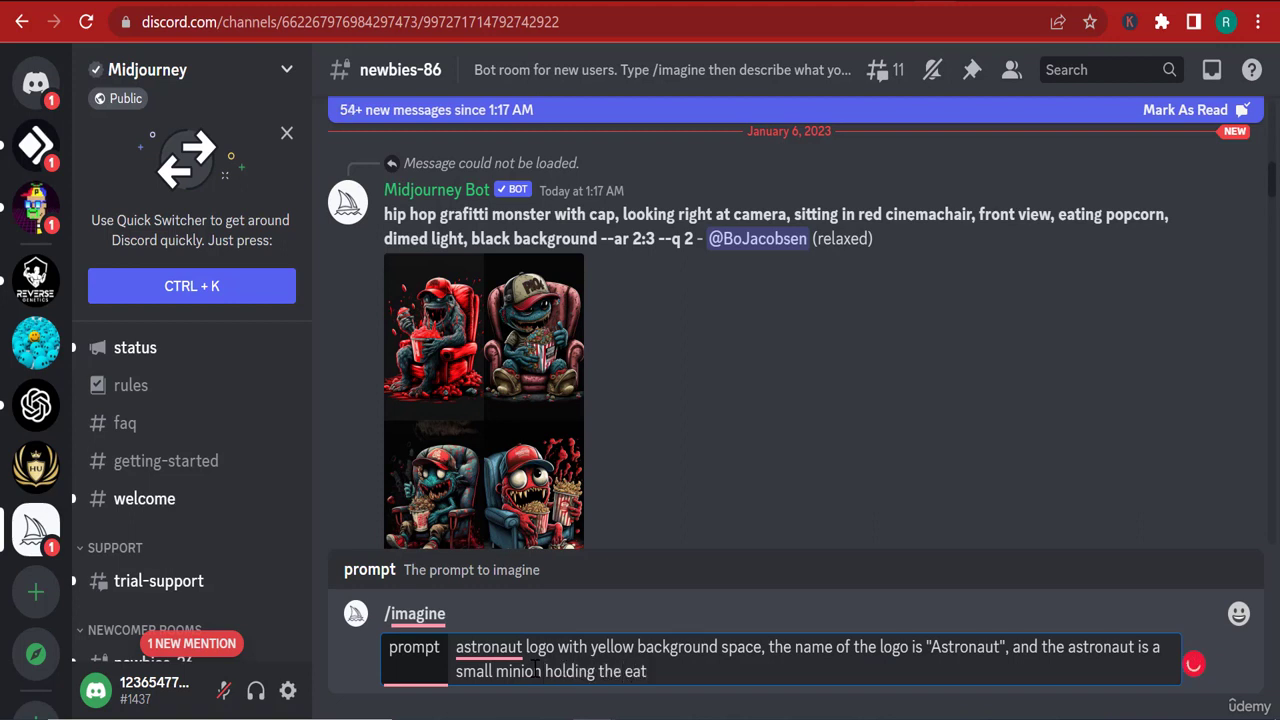
key(BackSpace)
text(rth and the flag at one hand)
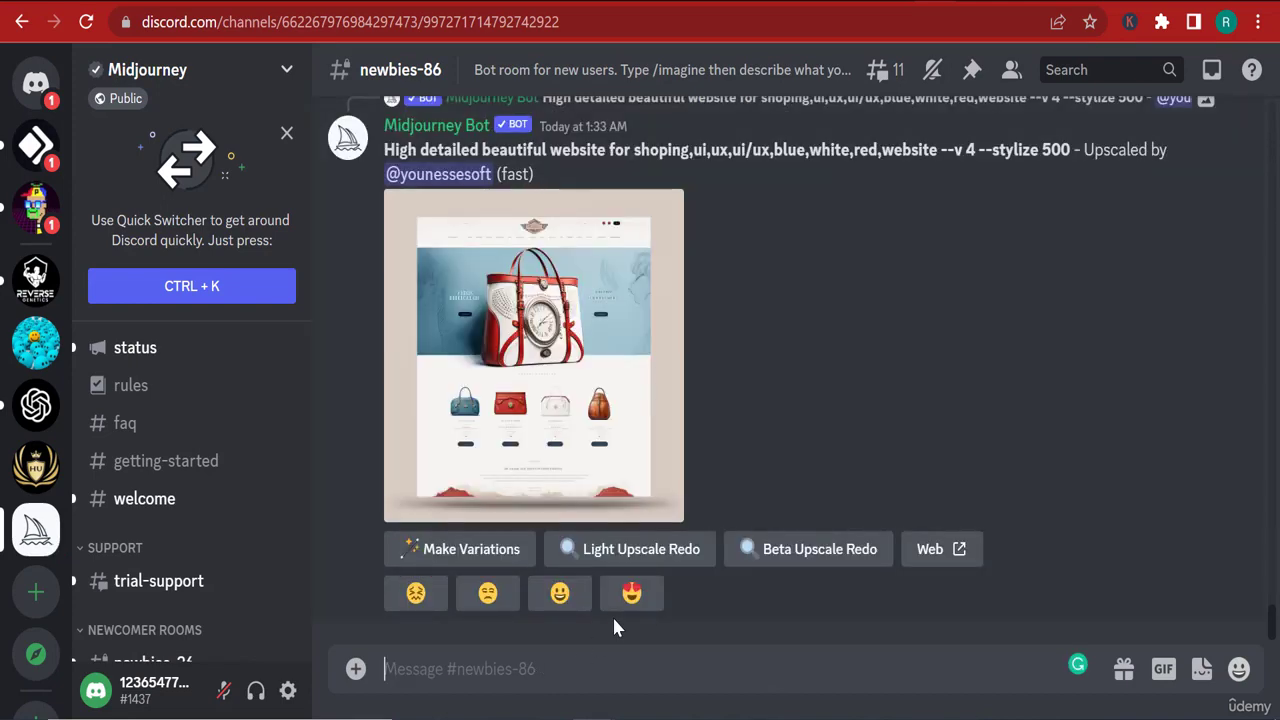
Upscale the third generated astronaut logo, the one-eyed minion in front of the American flag
scroll(686, 371, up, 2)
scroll(731, 357, down, 1)
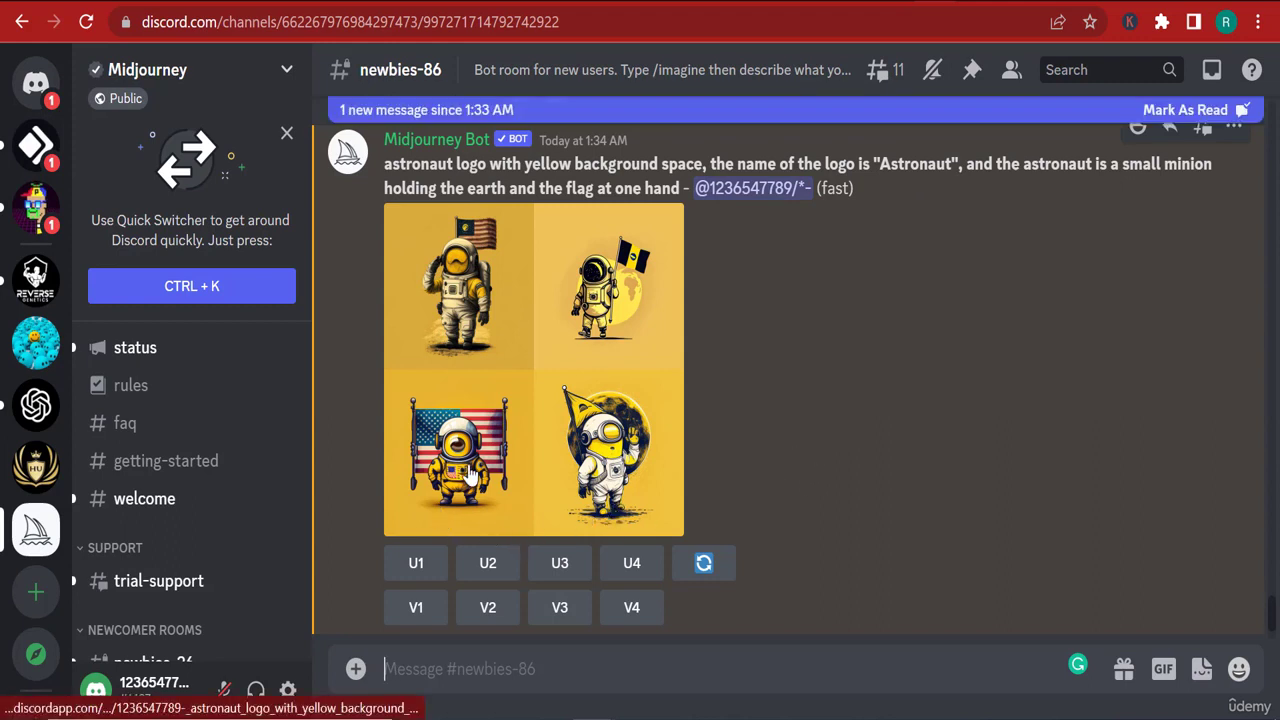
click(430, 570)
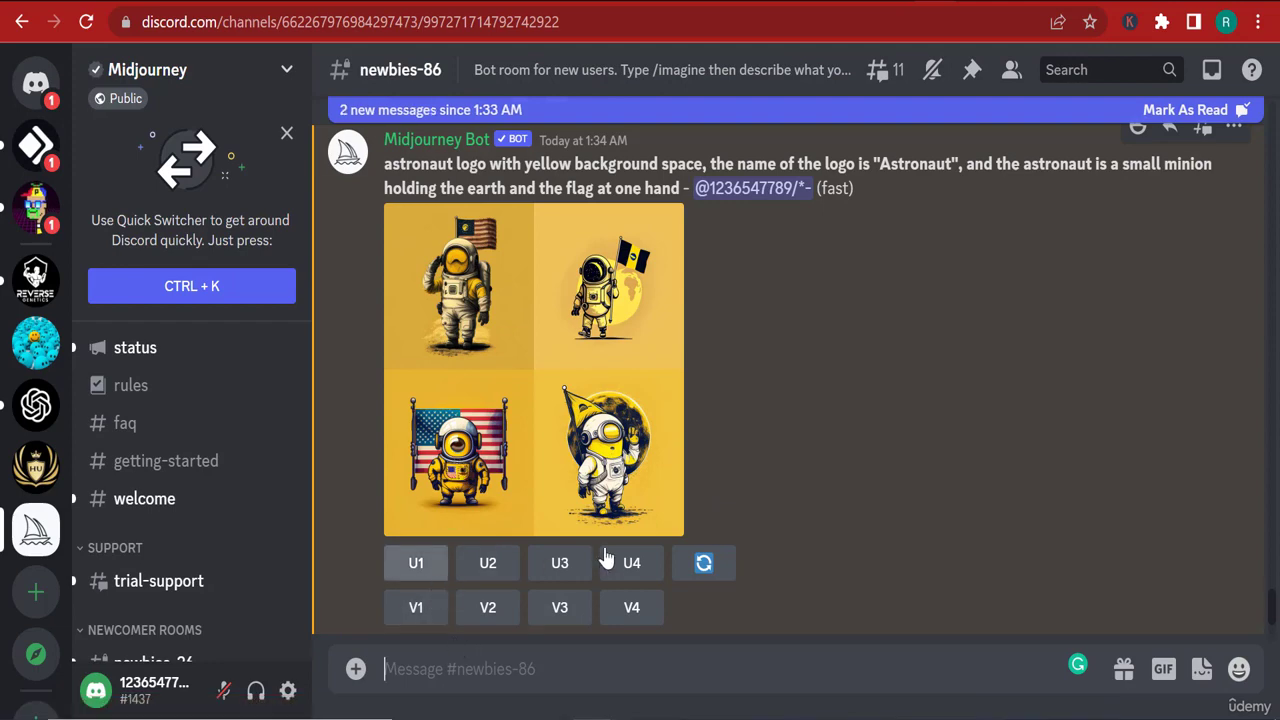
scroll(525, 540, up, 3)
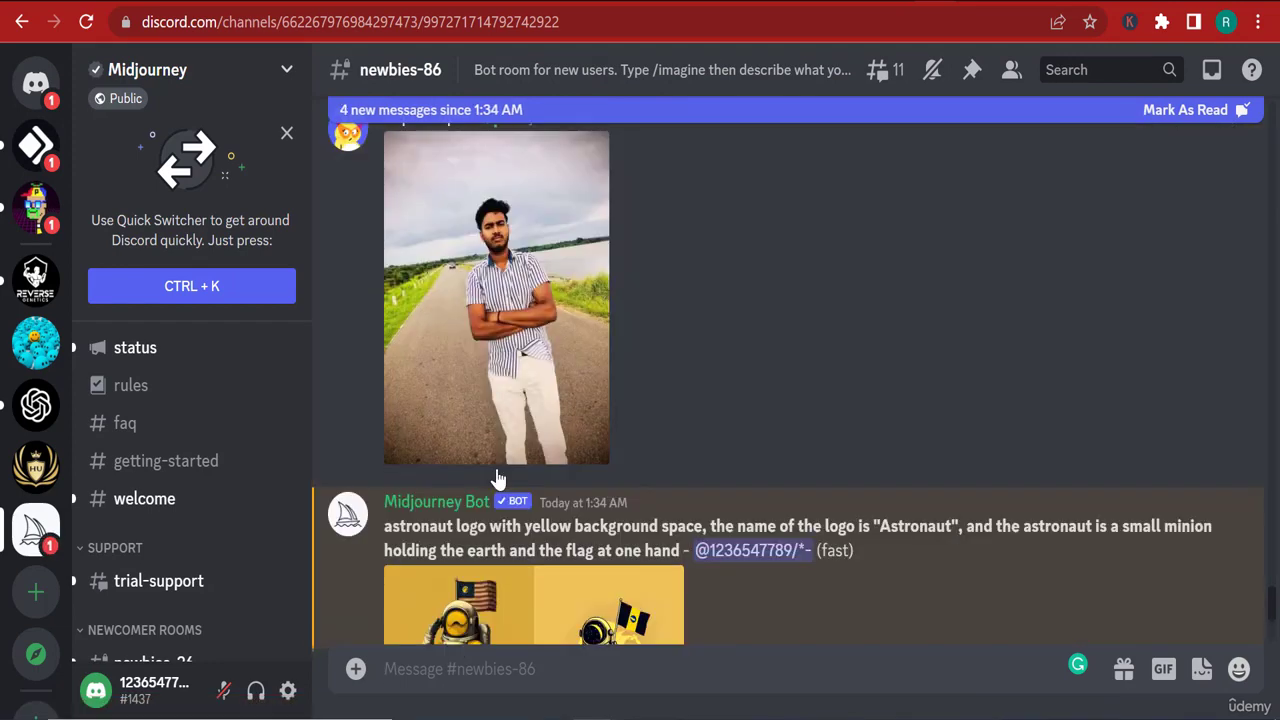
scroll(505, 470, down, 3)
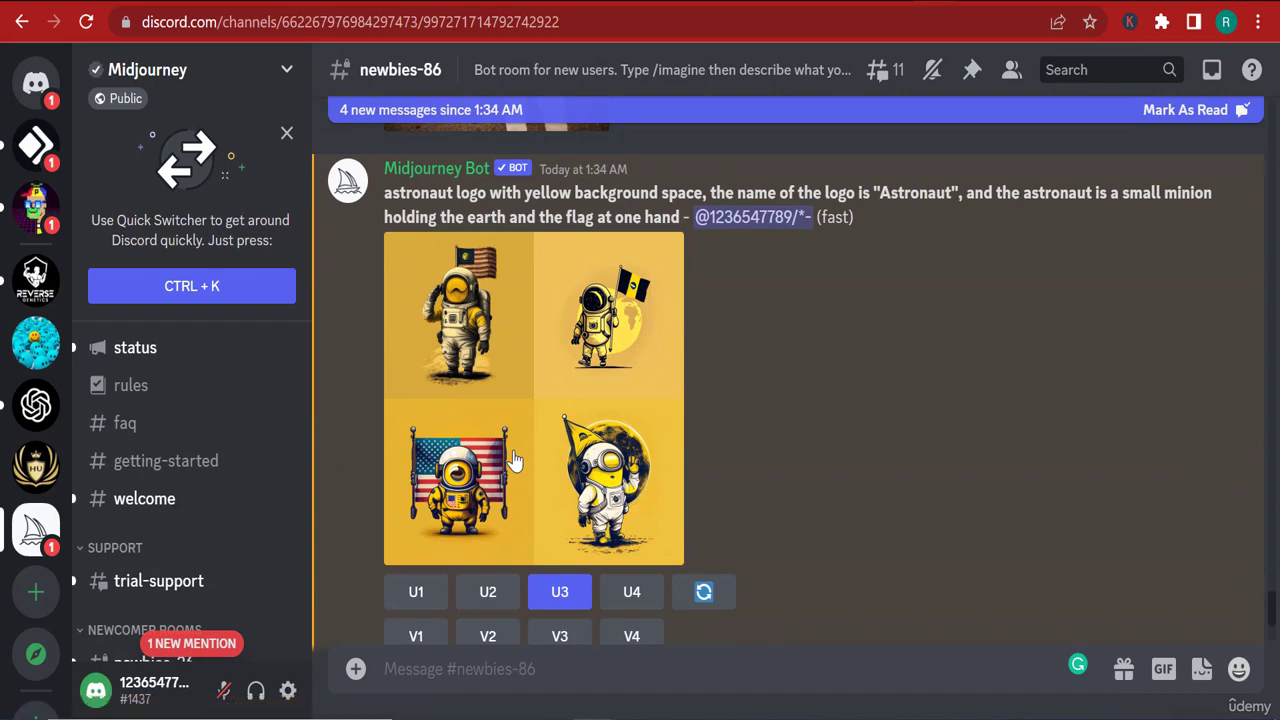
scroll(712, 402, down, 7)
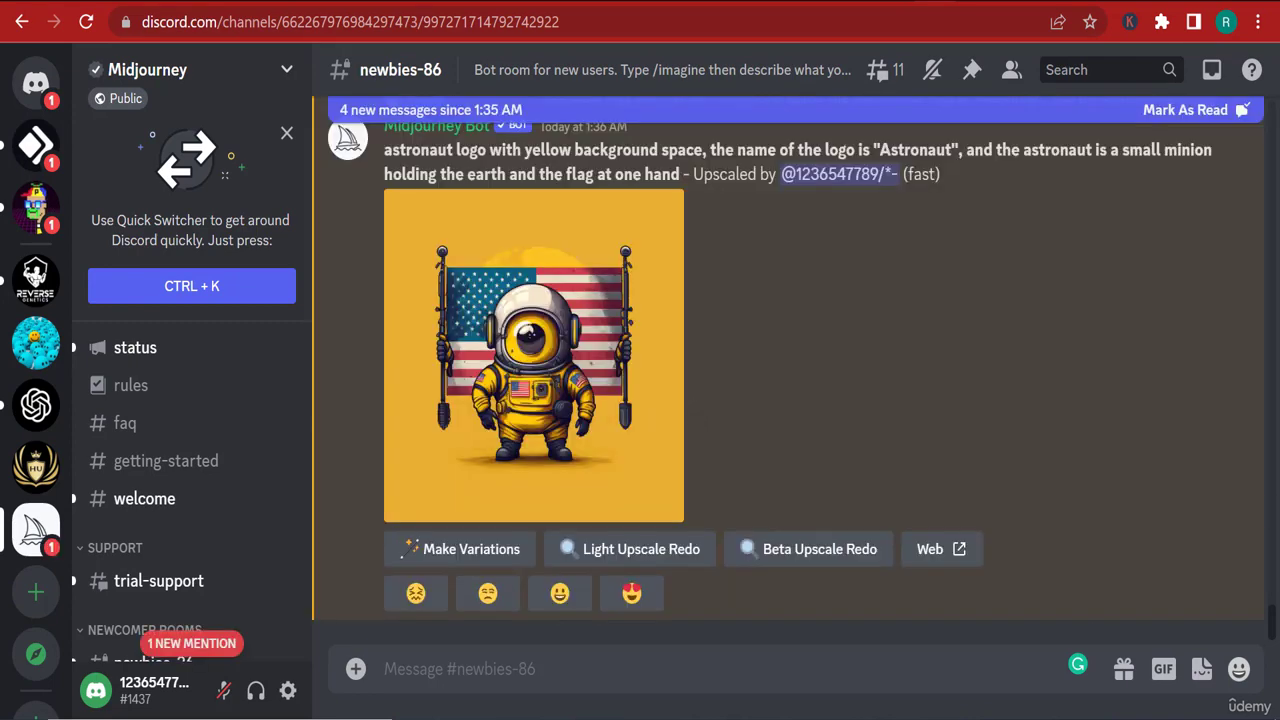
Open the upscaled minion astronaut image at full size and save it as a PNG in the Téléchargements folder
click(507, 399)
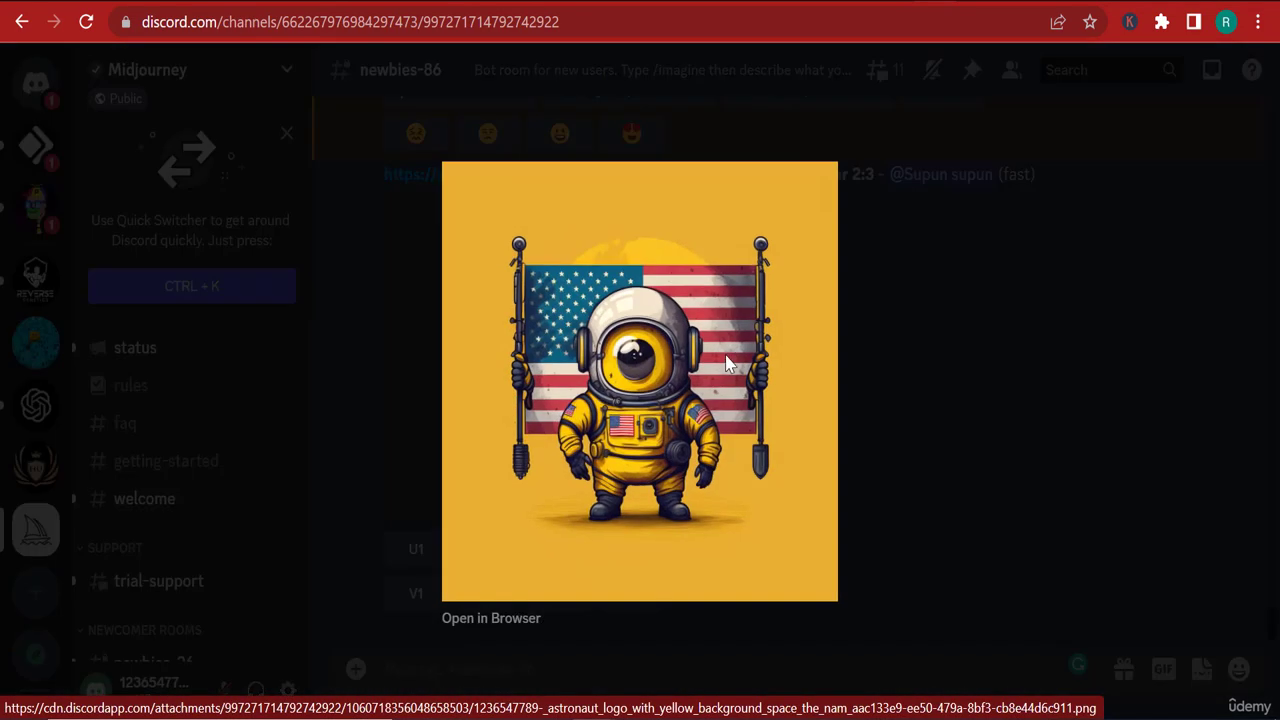
right_click(735, 362)
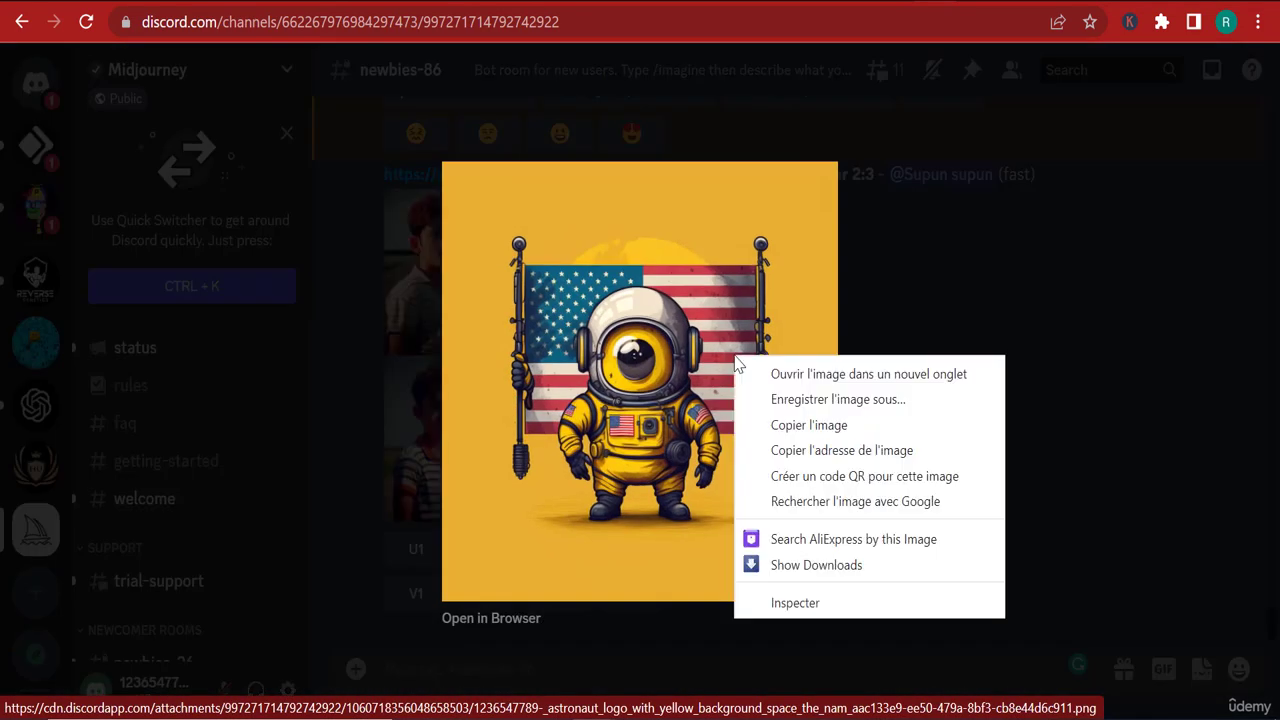
click(828, 417)
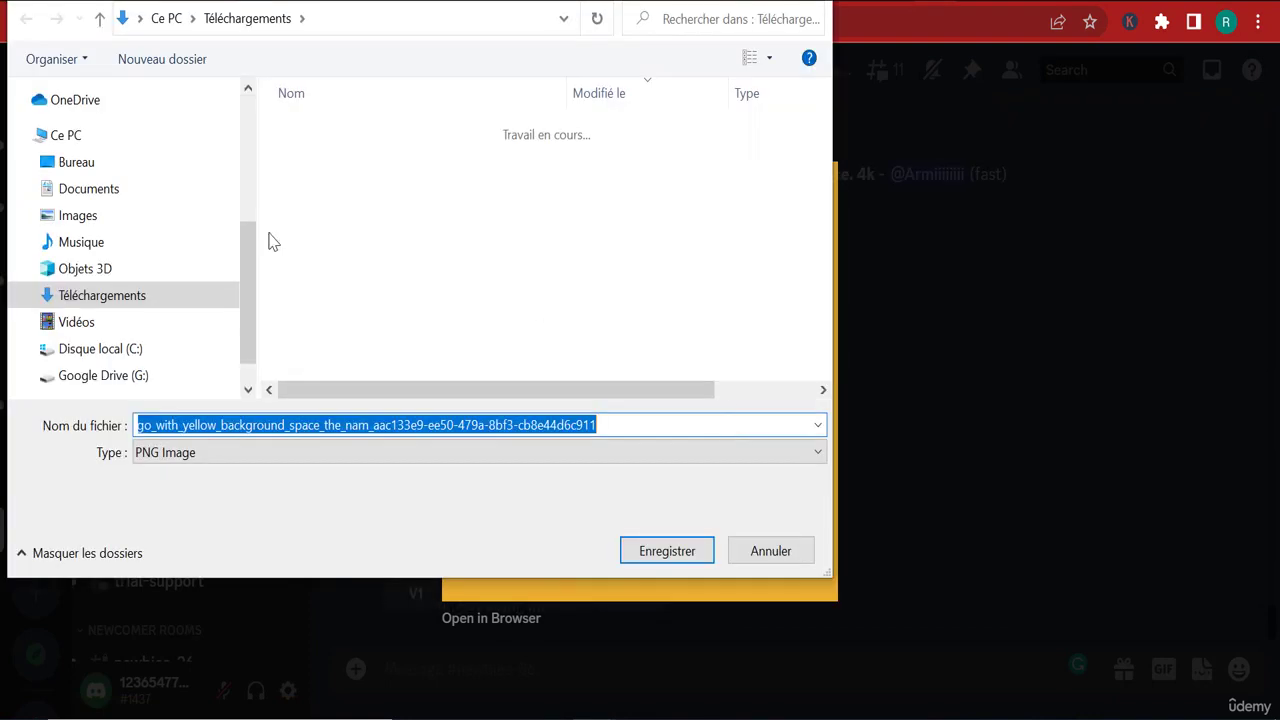
scroll(193, 243, up, 2)
click(128, 118)
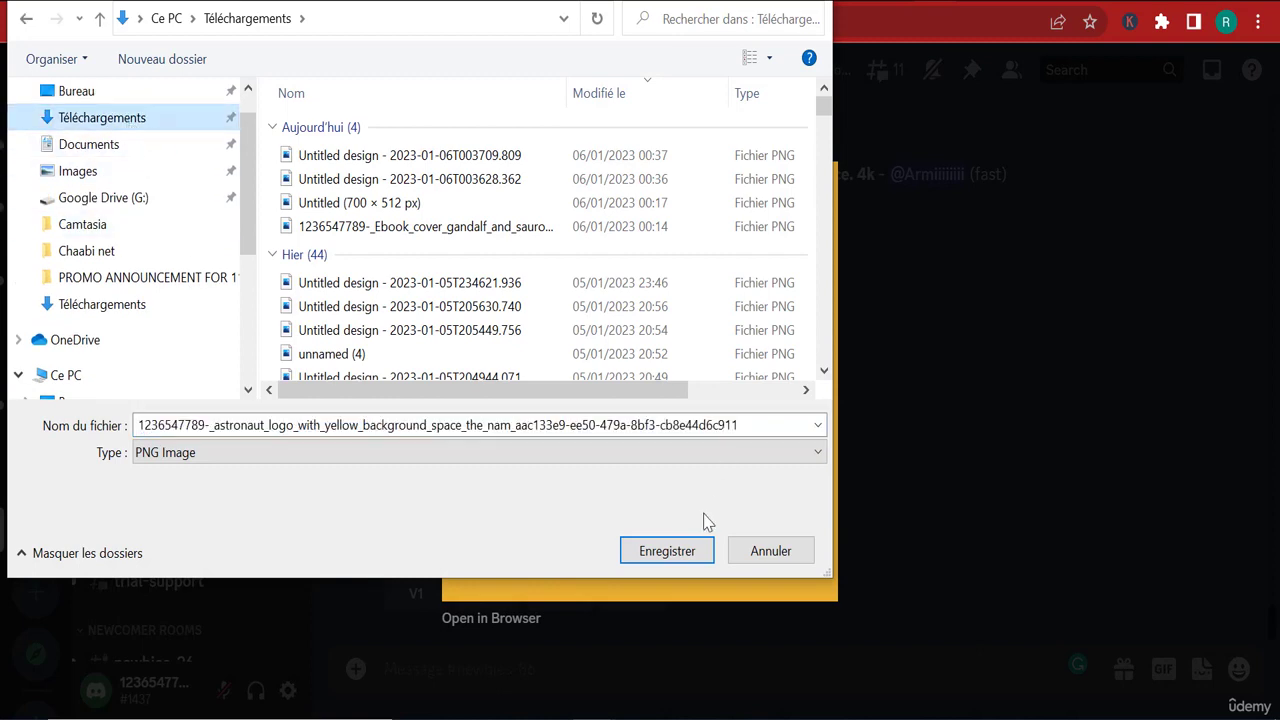
click(667, 553)
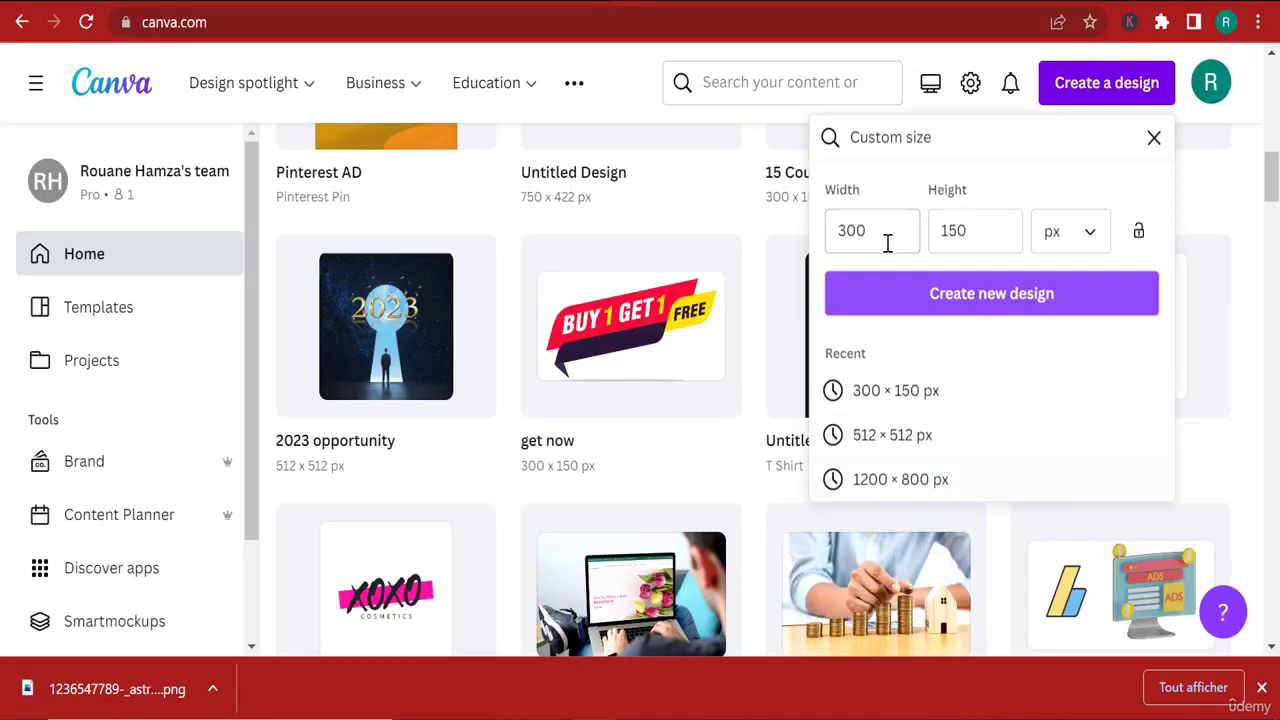
Switch to Canva and set the custom design size to 512 by 512 px
drag(880, 228, 830, 235)
text(512)
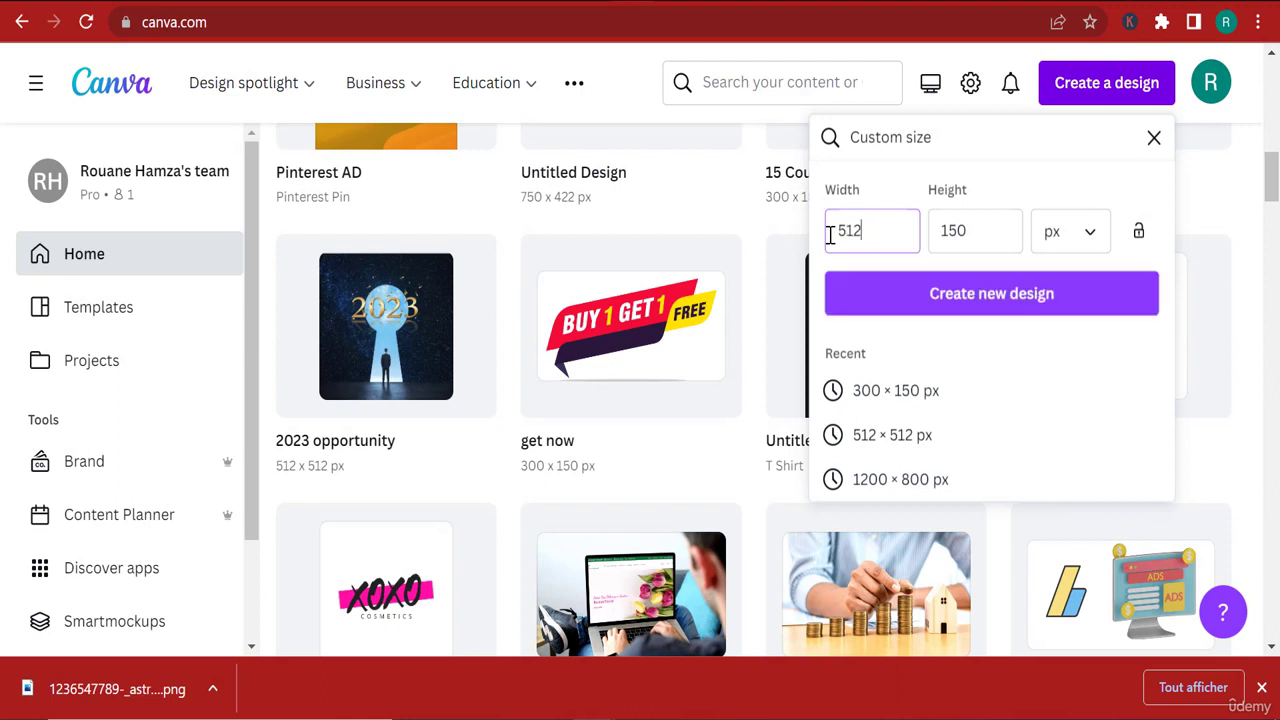
click(948, 230)
double_click(948, 230)
text(512)
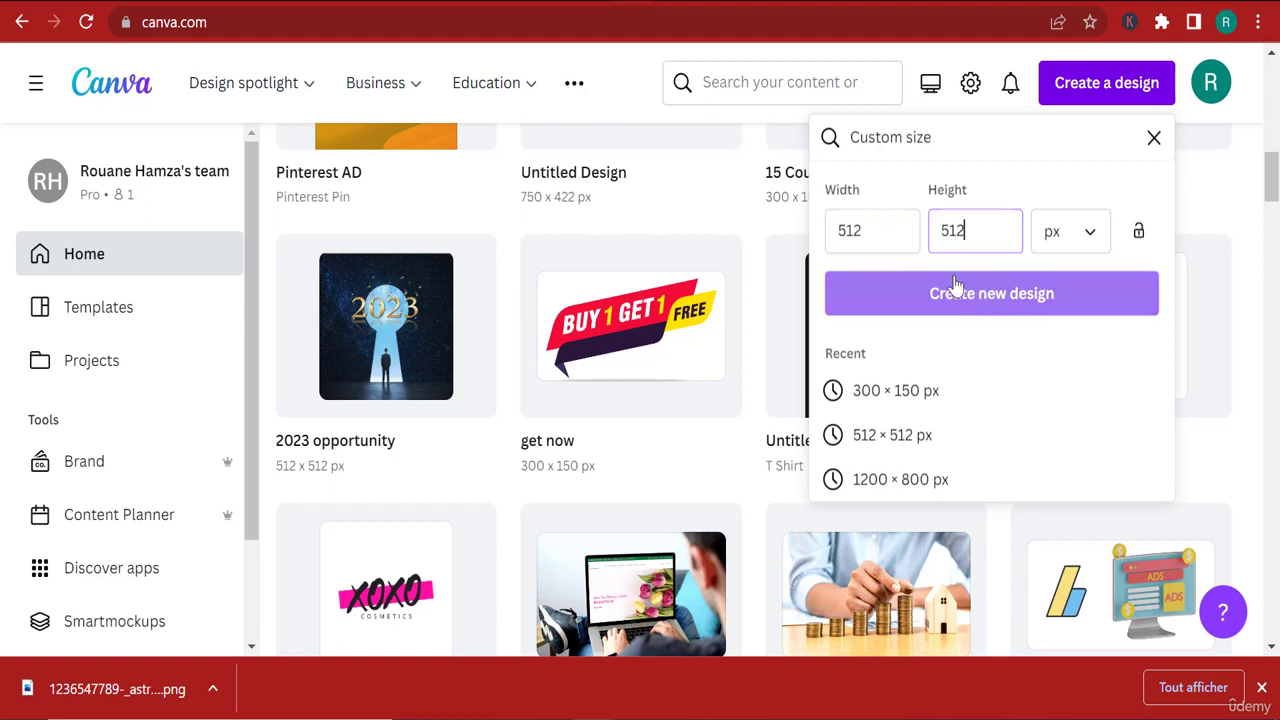
Set the custom size to 500 by 500 px and create the new design
double_click(880, 246)
text(500)
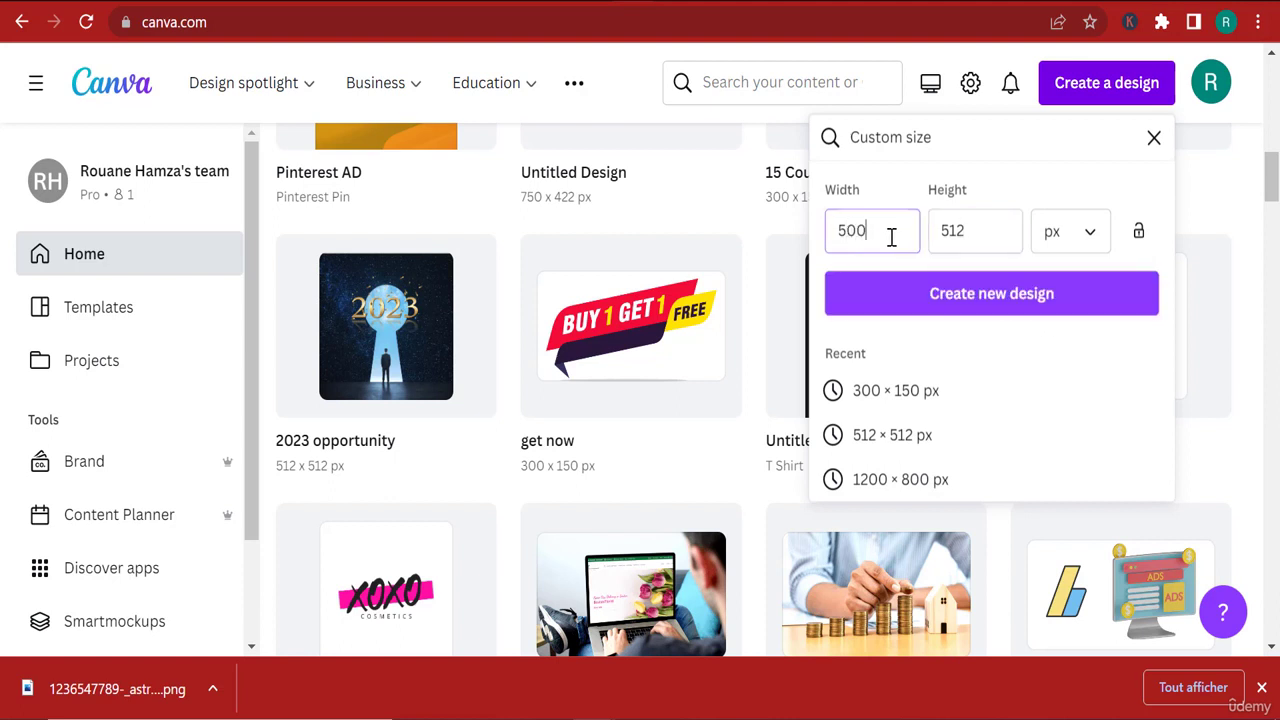
click(938, 243)
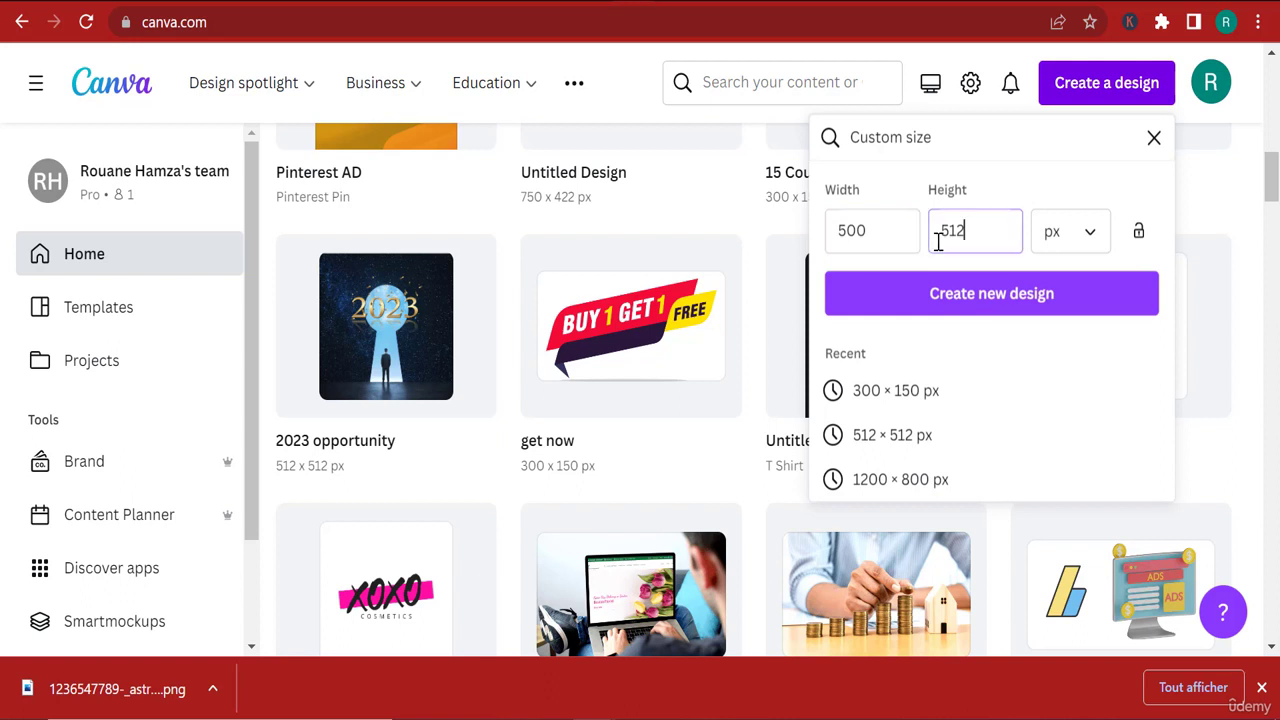
double_click(958, 235)
text(500)
click(938, 295)
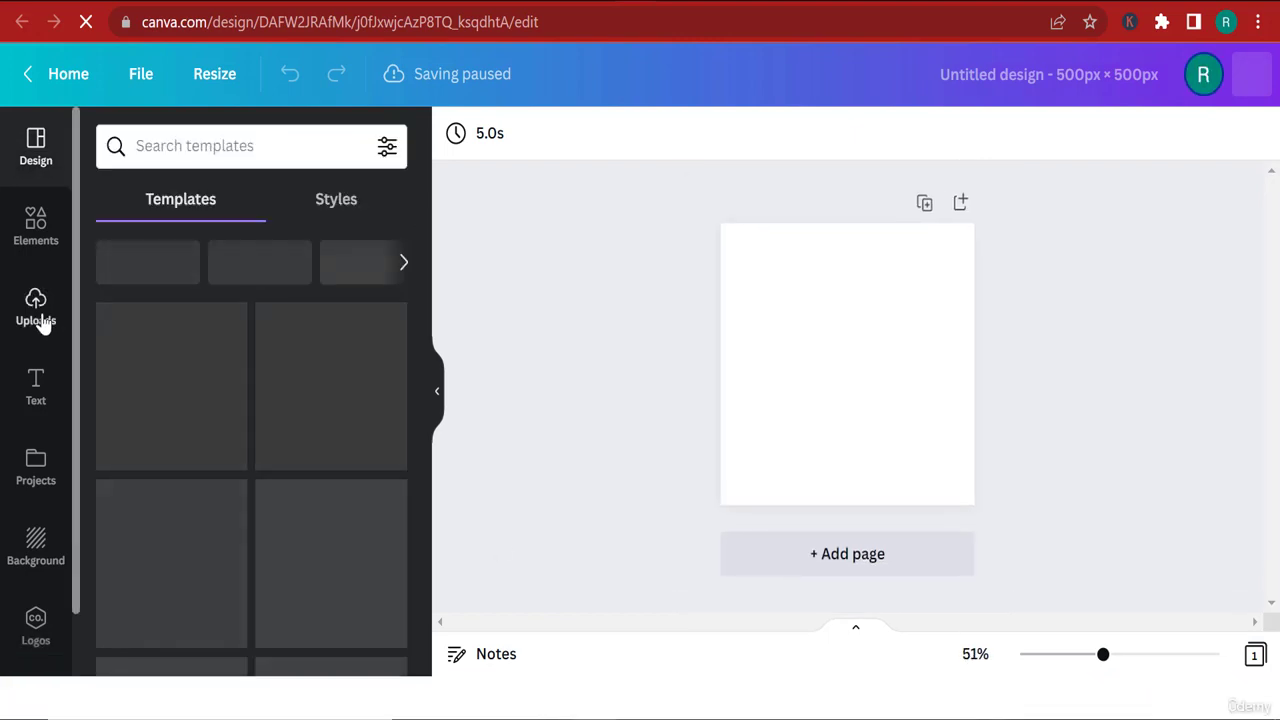
Upload the saved astronaut logo PNG from the Téléchargements folder to the design's uploads
click(40, 320)
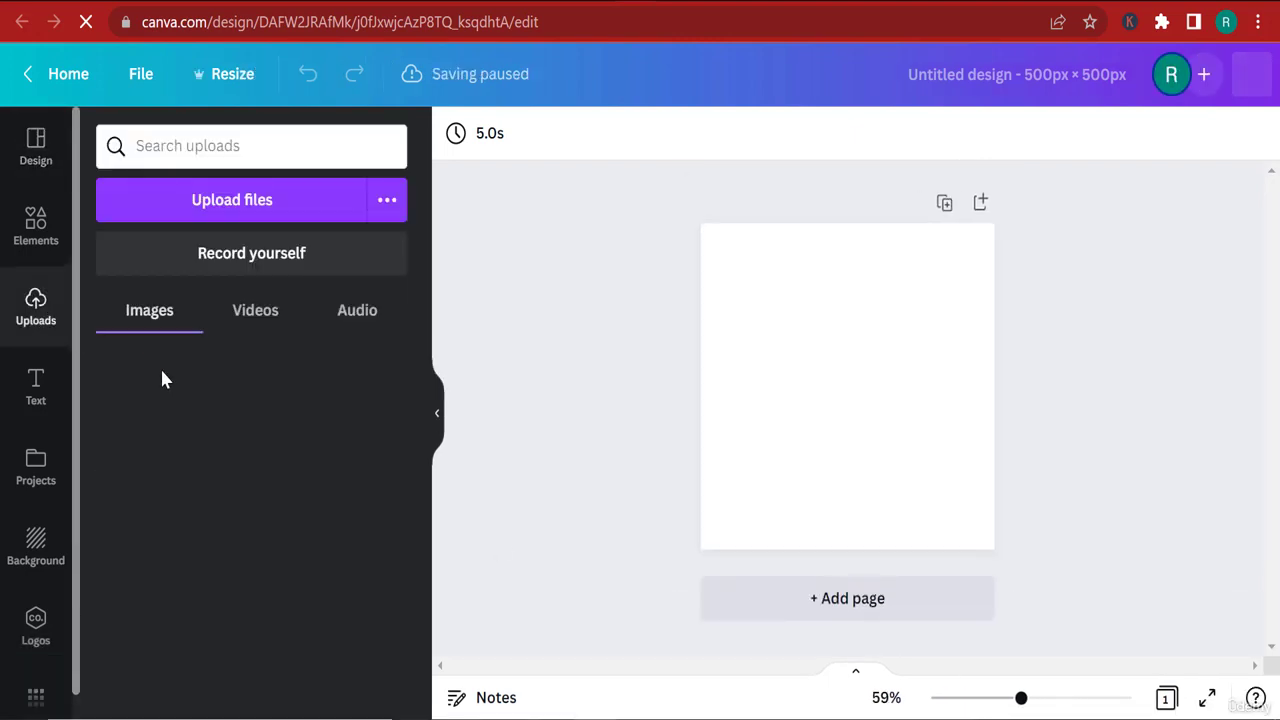
click(270, 205)
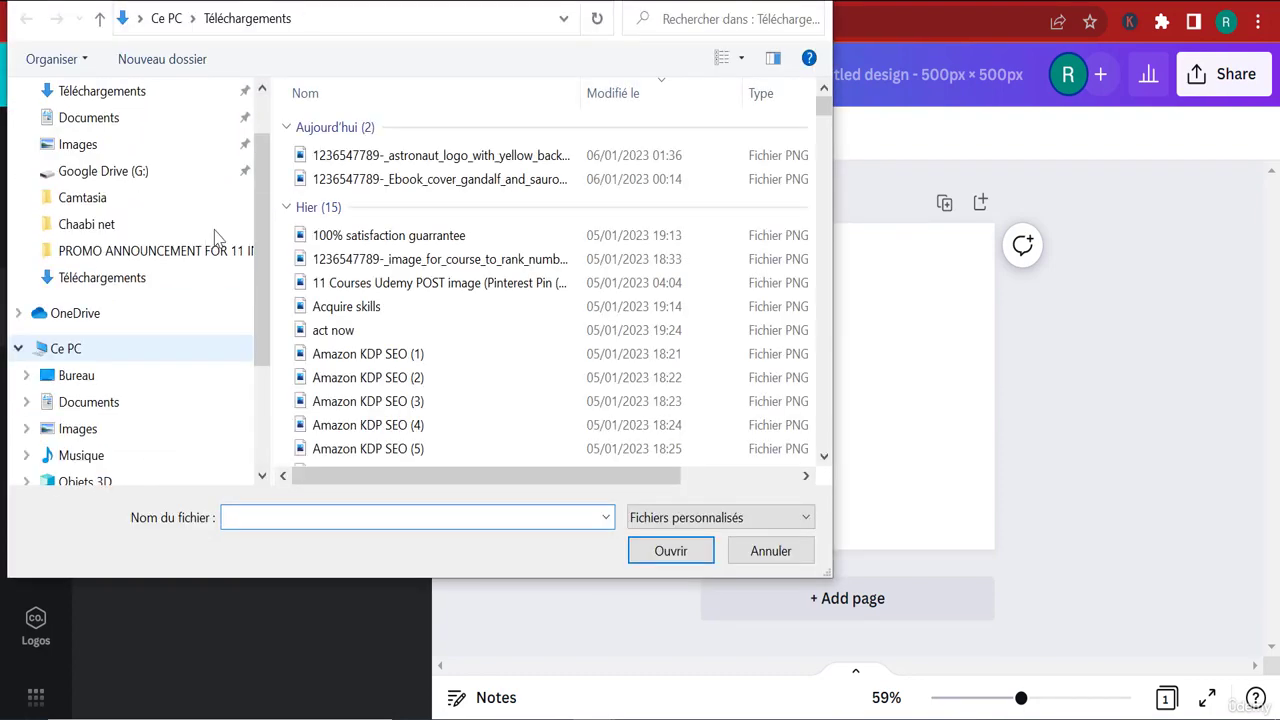
click(134, 165)
click(385, 160)
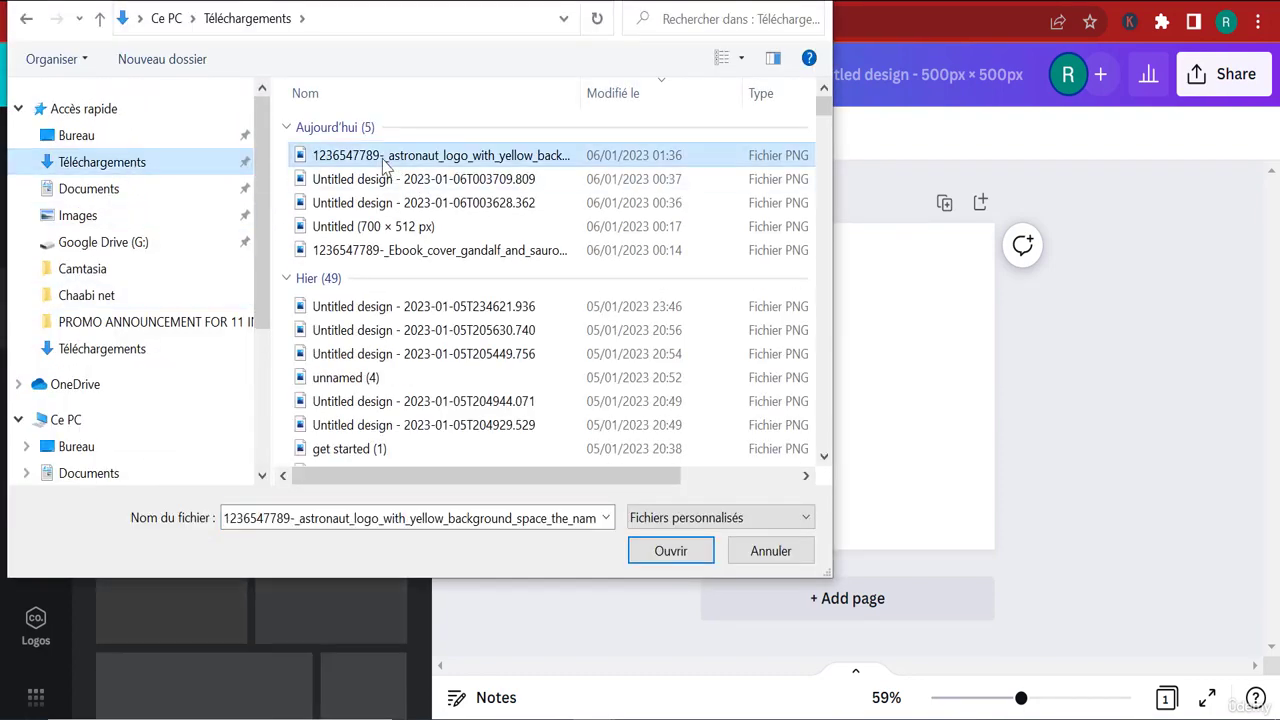
double_click(385, 163)
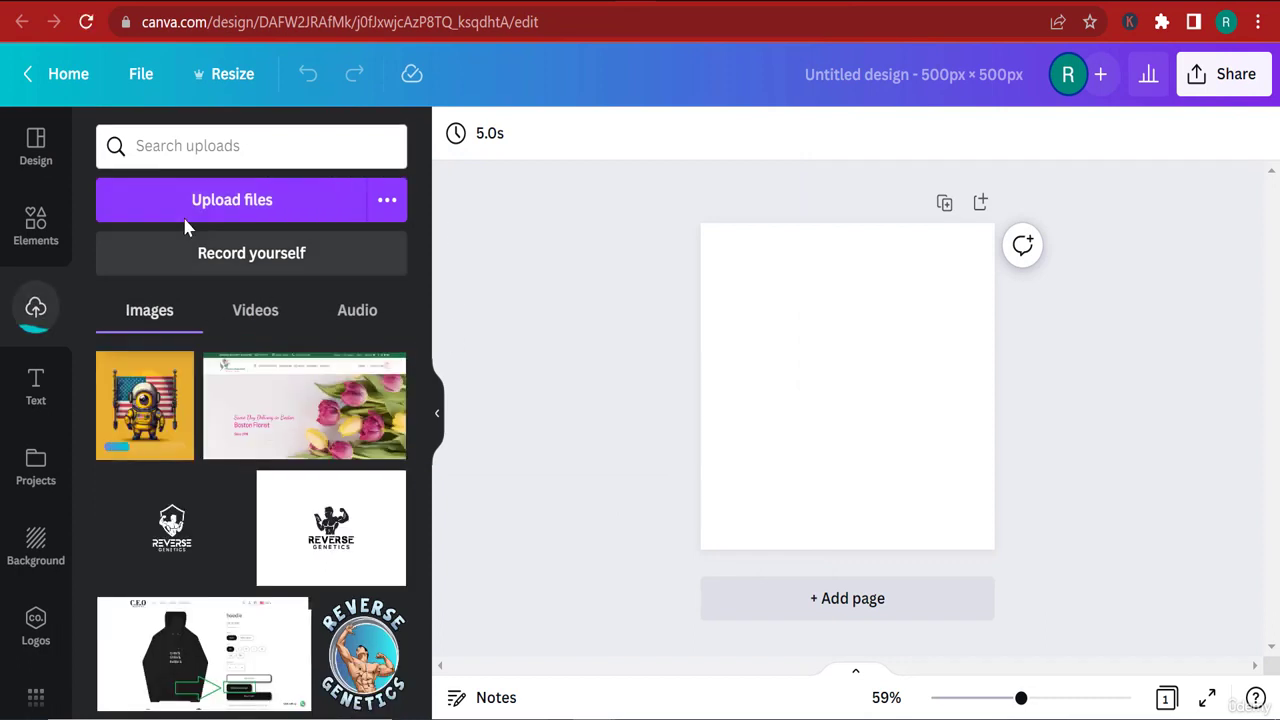
Place the uploaded astronaut logo on the blank page and enlarge it to cover the whole page
click(155, 410)
drag(843, 434, 810, 357)
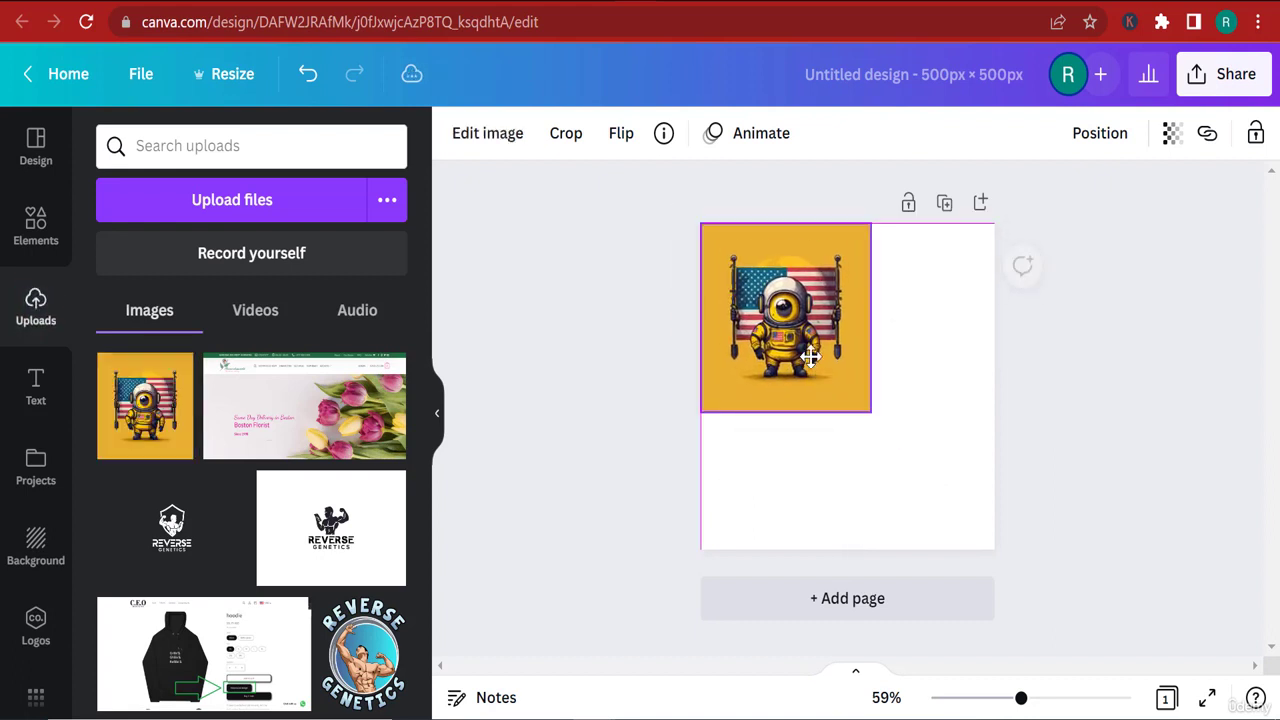
drag(871, 412, 994, 551)
click(1114, 528)
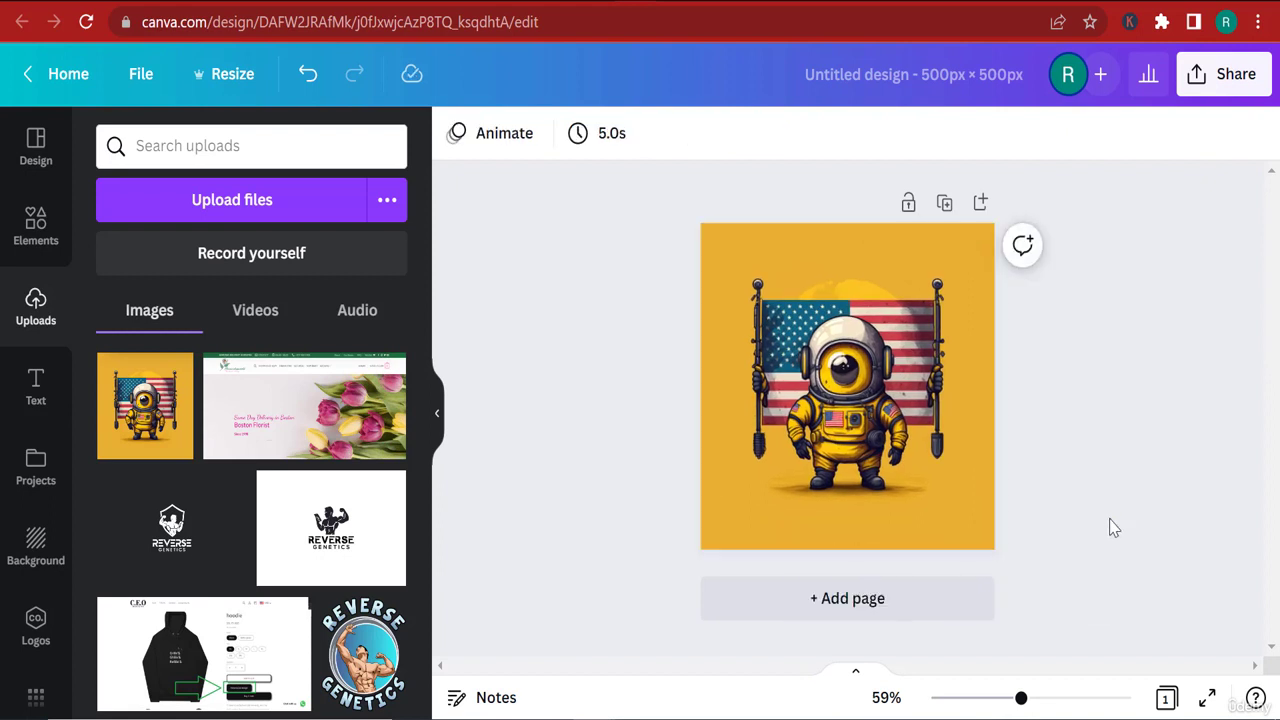
Set the astronaut image's contrast to 27 and its brightness to 20
click(940, 461)
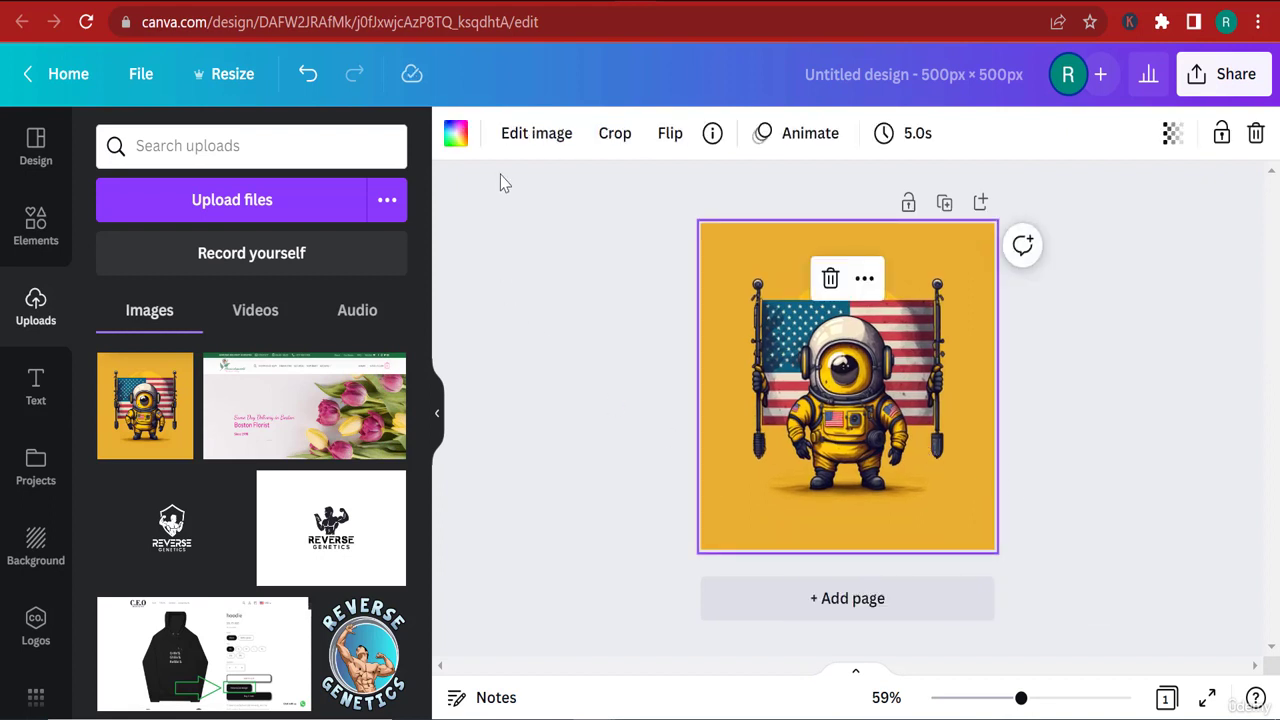
click(530, 134)
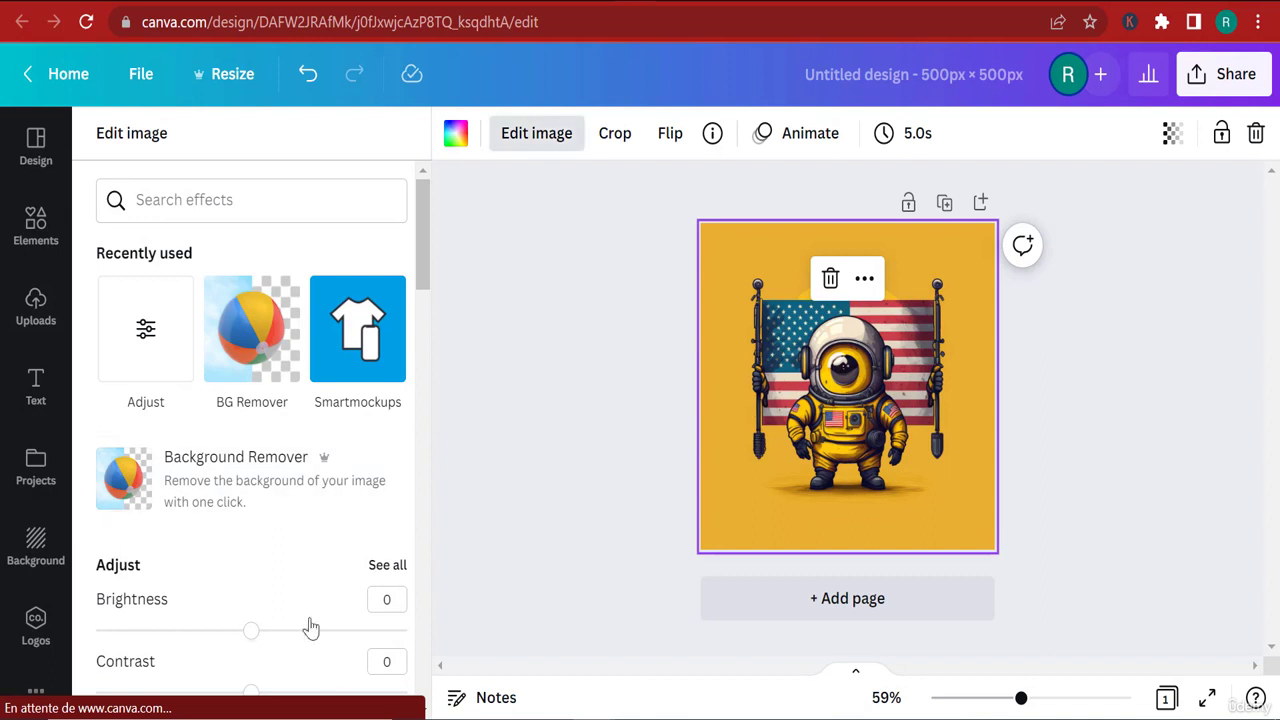
scroll(310, 628, down, 3)
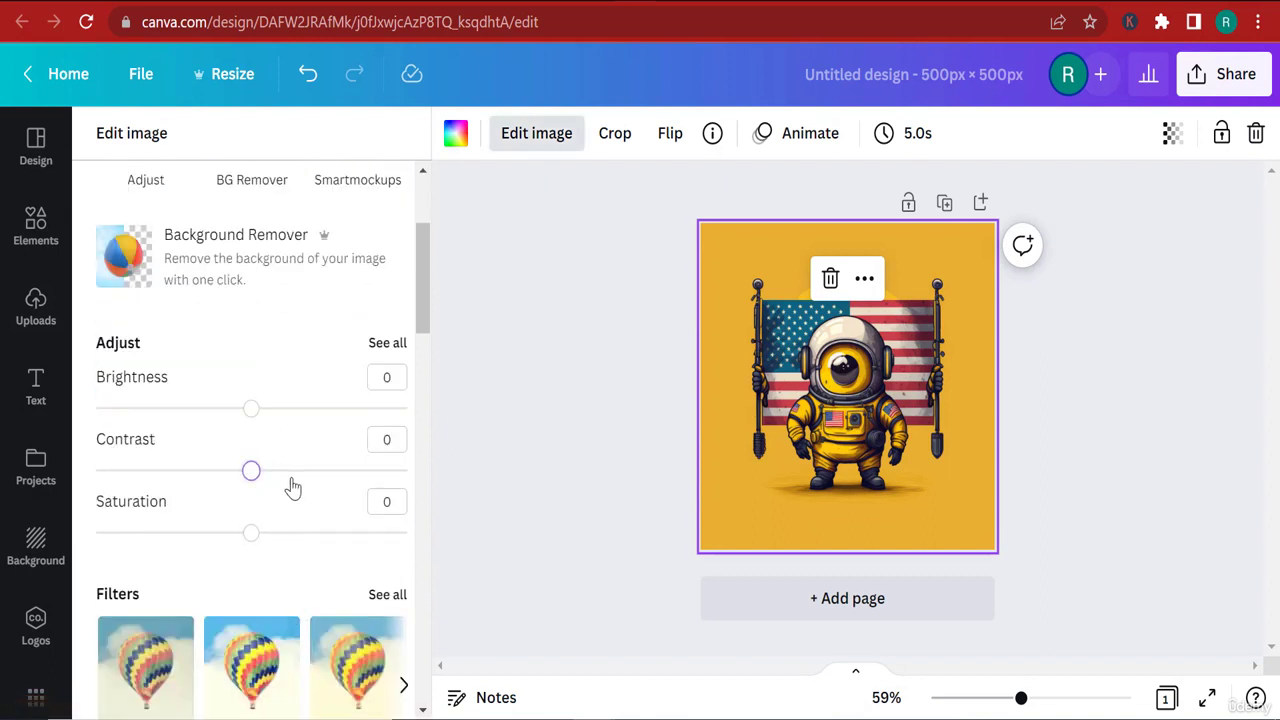
drag(290, 481, 291, 478)
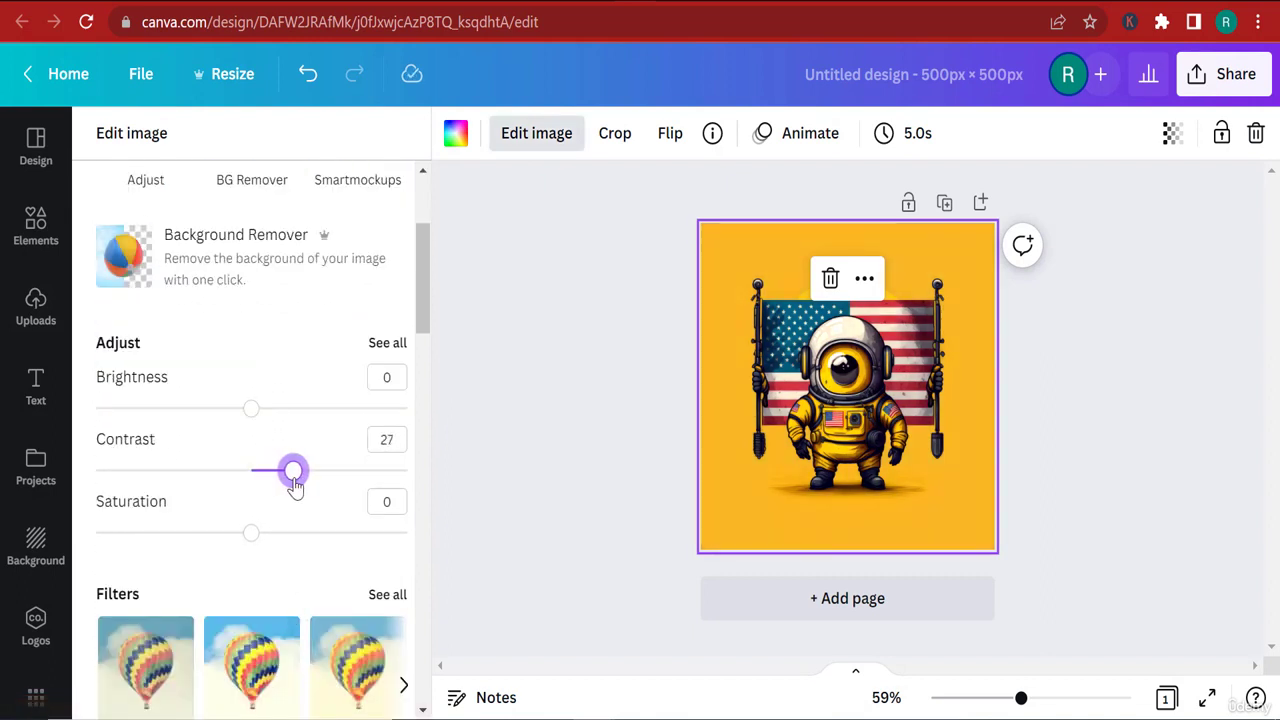
drag(252, 410, 283, 416)
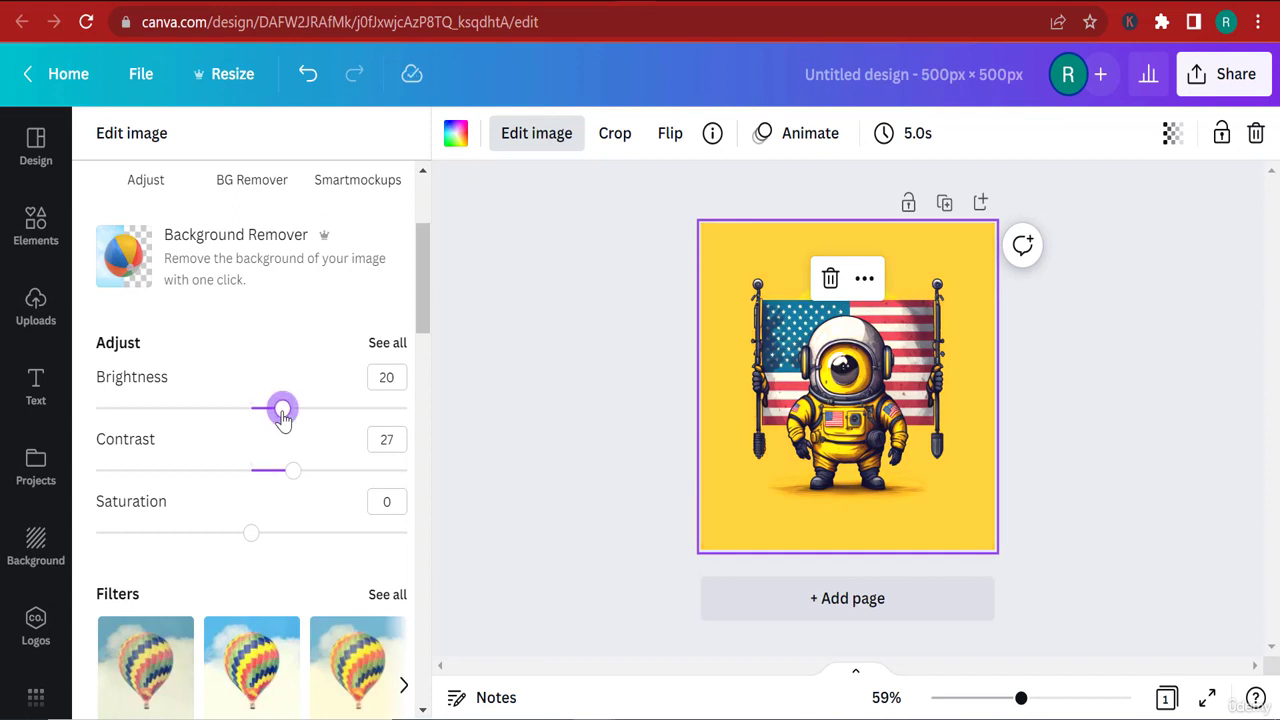
click(490, 425)
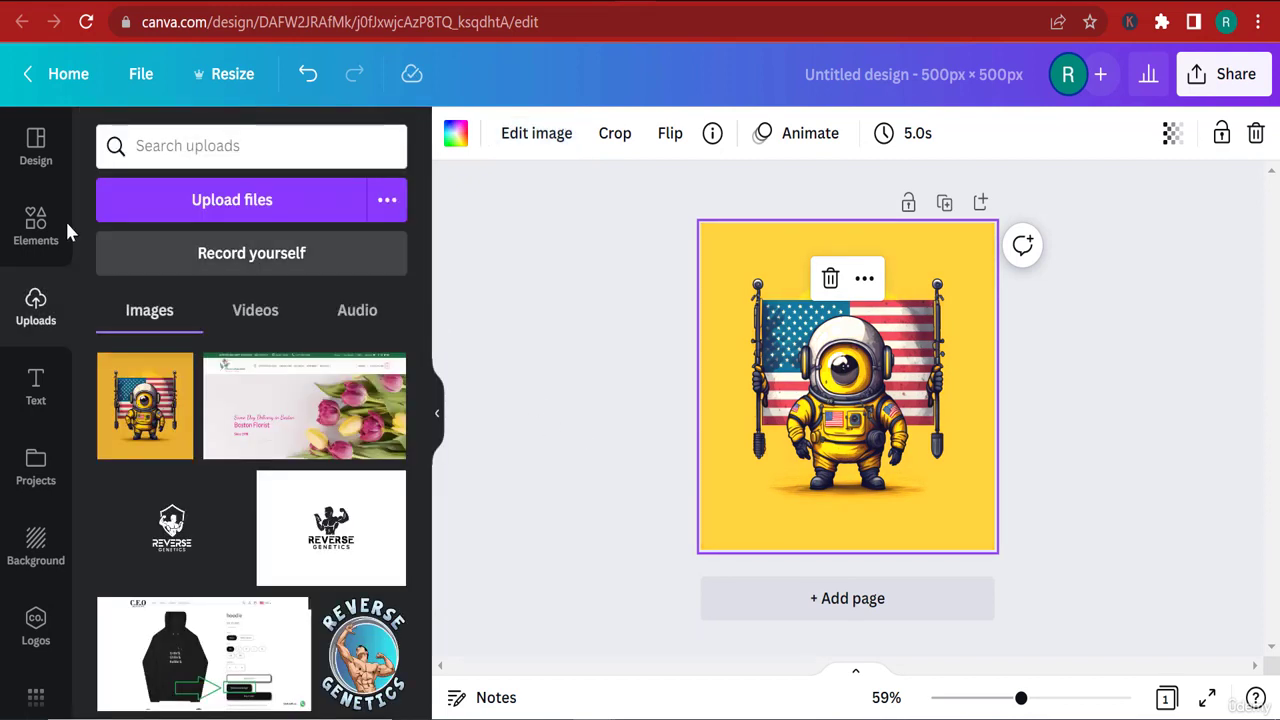
click(1083, 526)
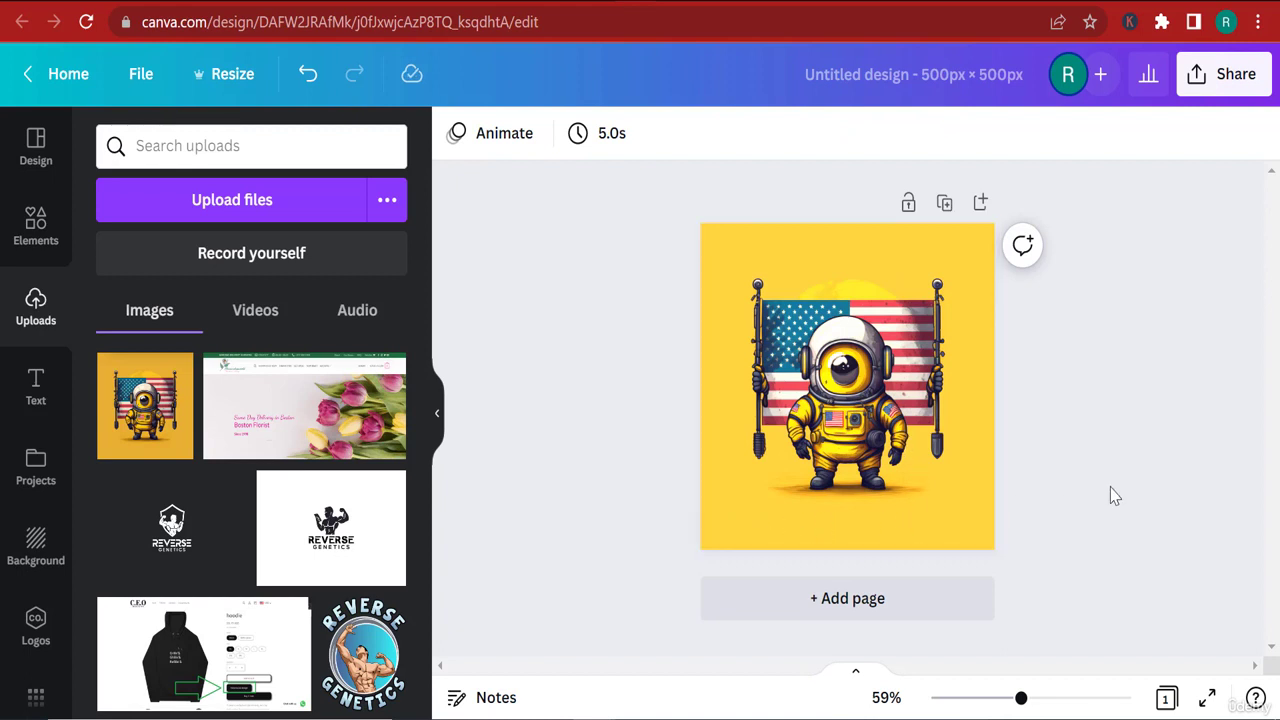
click(899, 398)
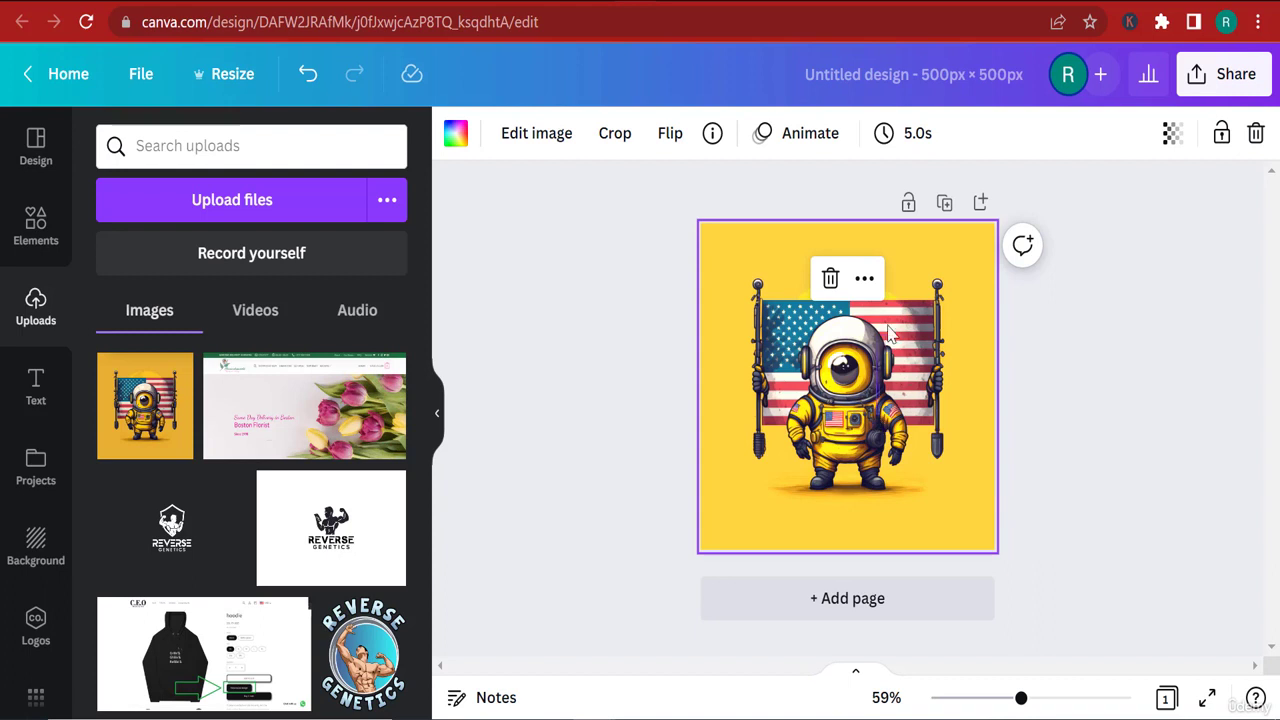
click(1100, 506)
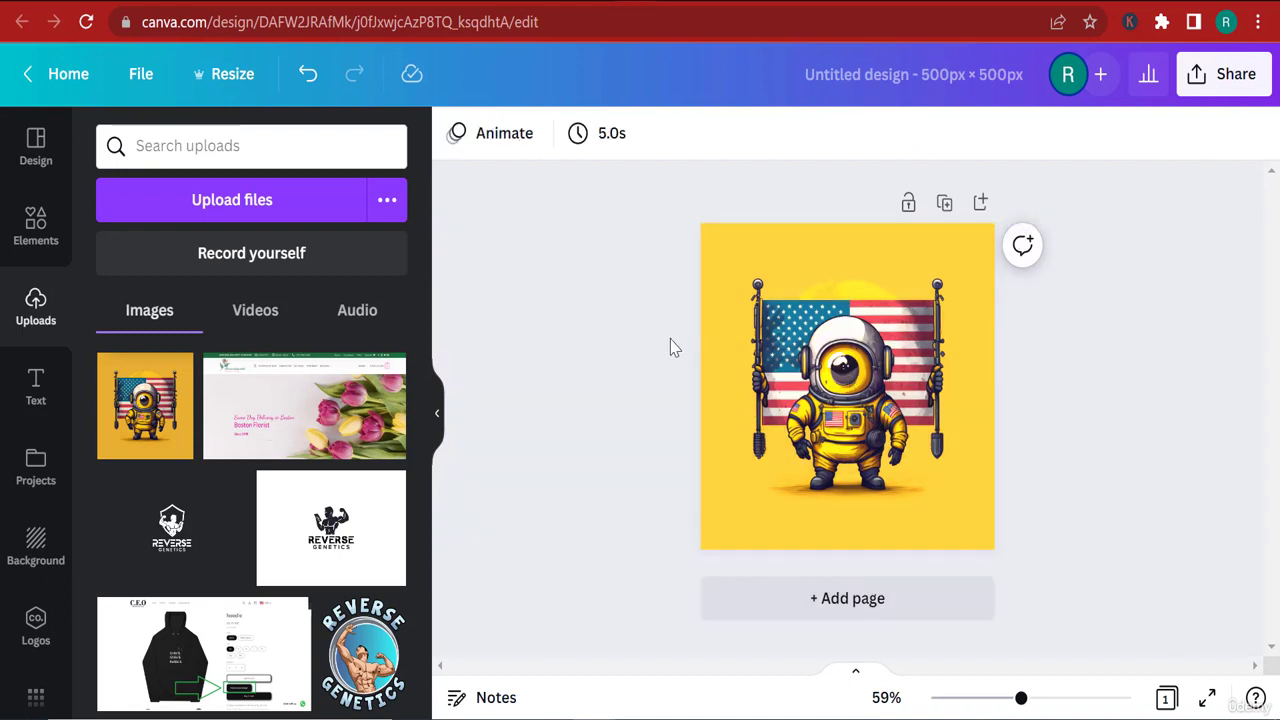
double_click(820, 395)
drag(830, 405, 865, 355)
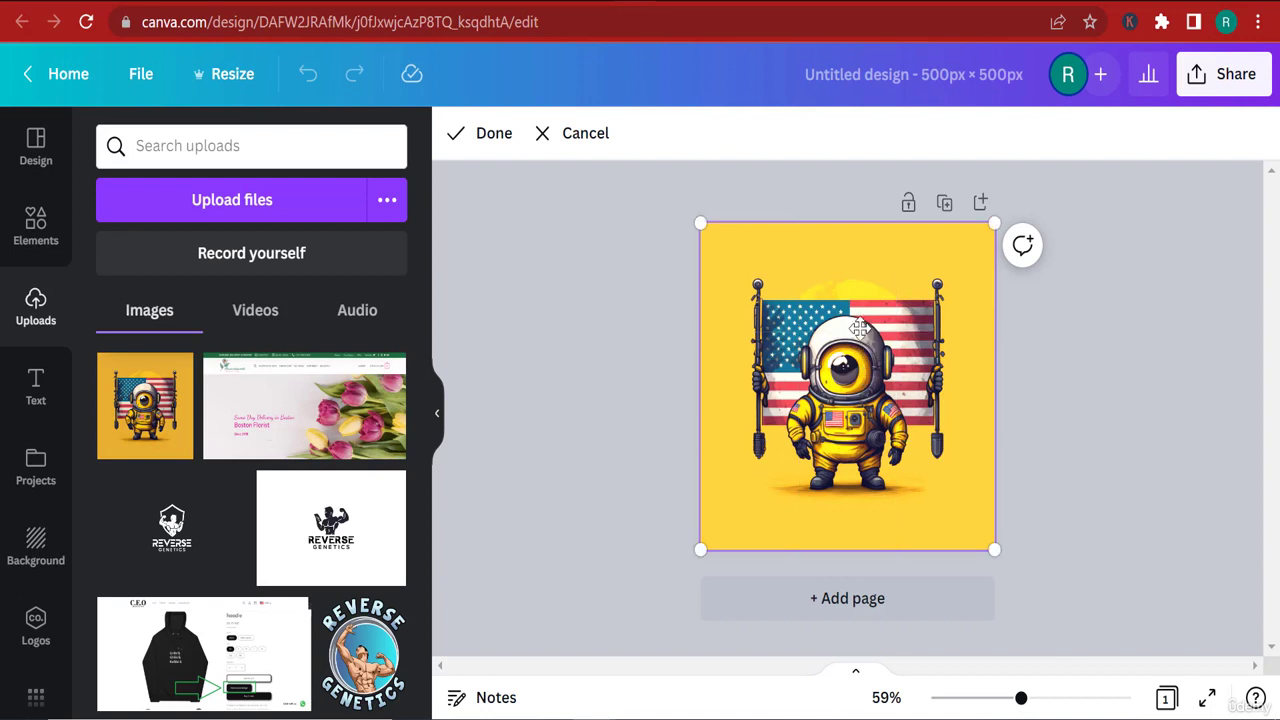
key(Escape)
key(Escape)
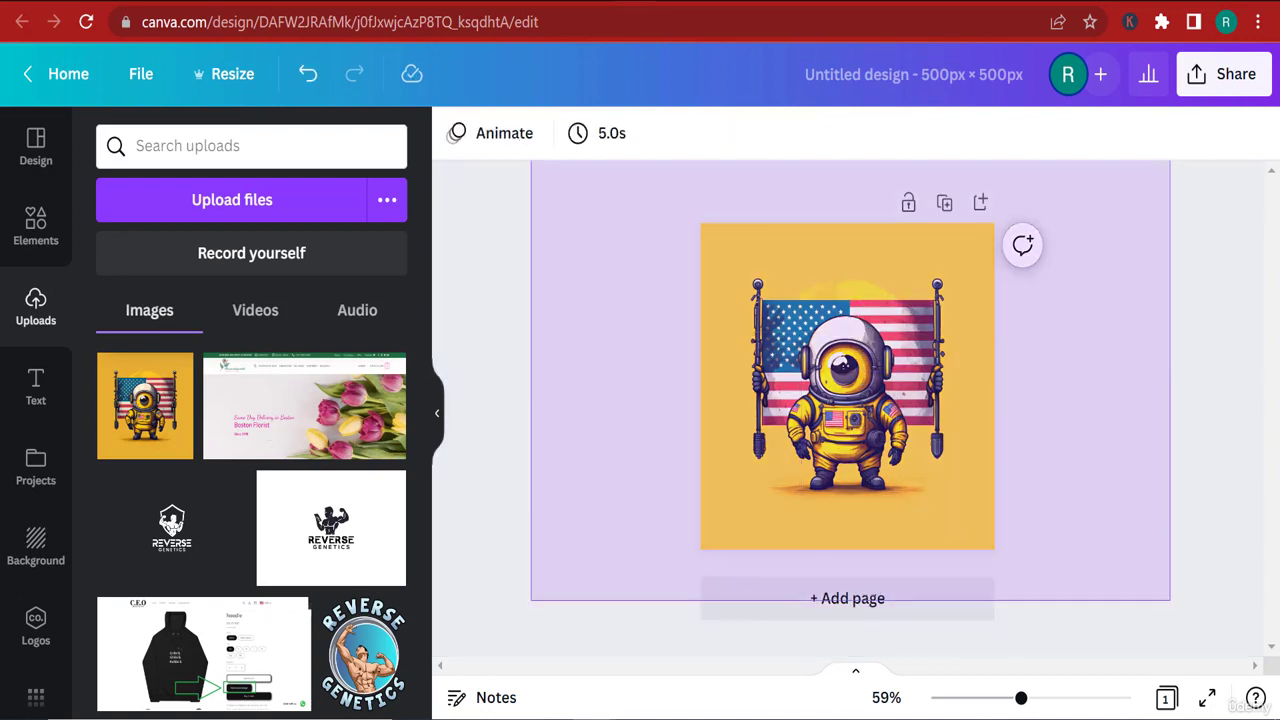
Refit the astronaut image so it covers the page, and set its contrast to 29 and brightness to 19
double_click(895, 398)
drag(880, 432, 847, 452)
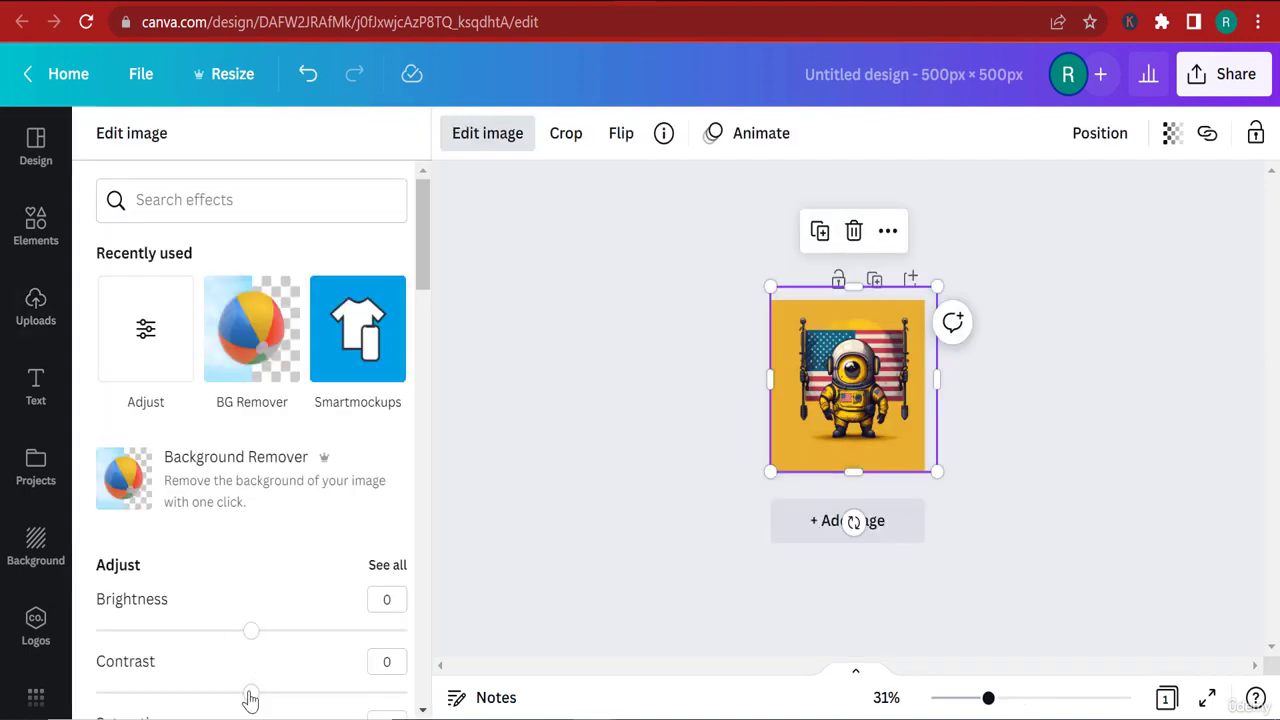
drag(250, 697, 296, 695)
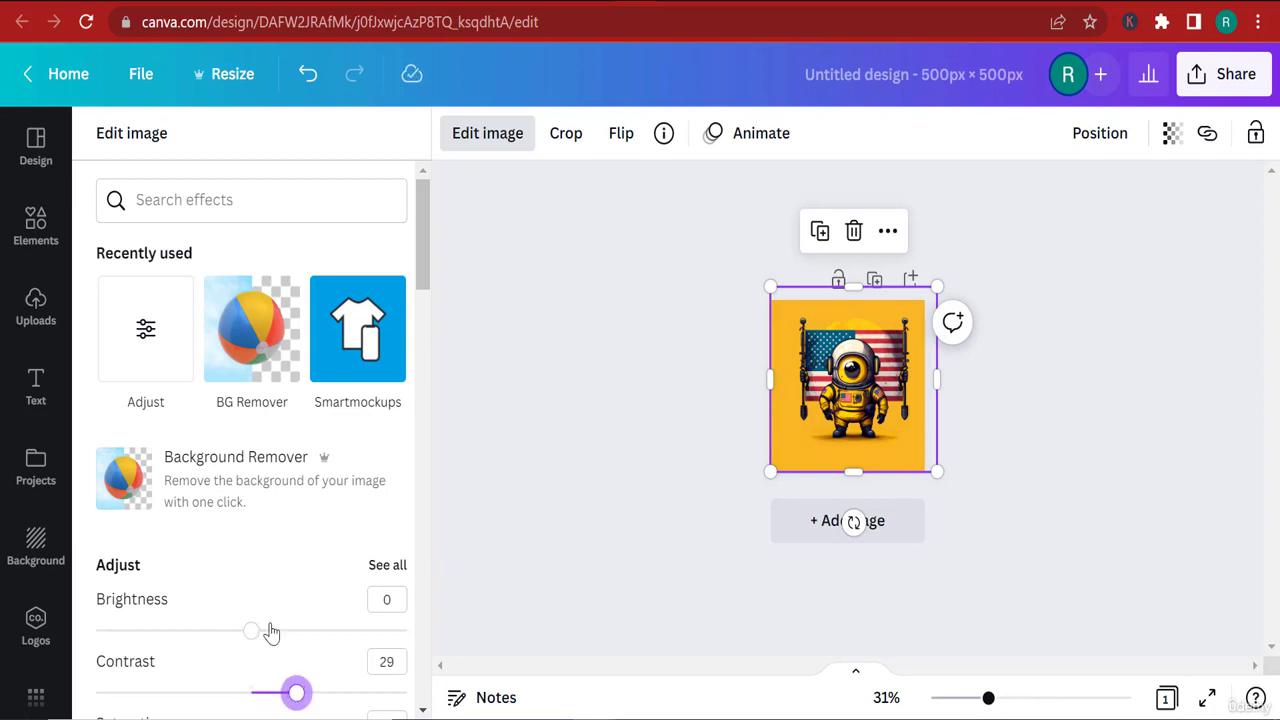
drag(270, 630, 280, 630)
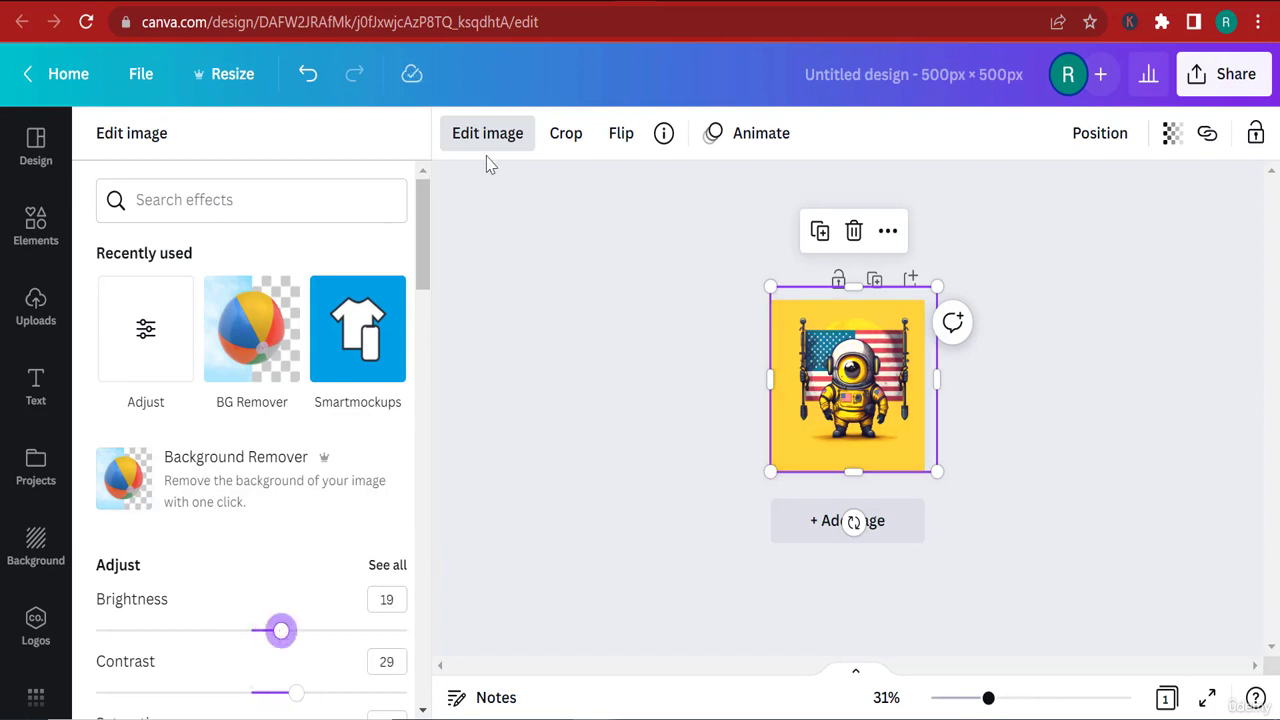
Add the "GAME OVER" text style from the font combinations on top of the astronaut image
click(33, 386)
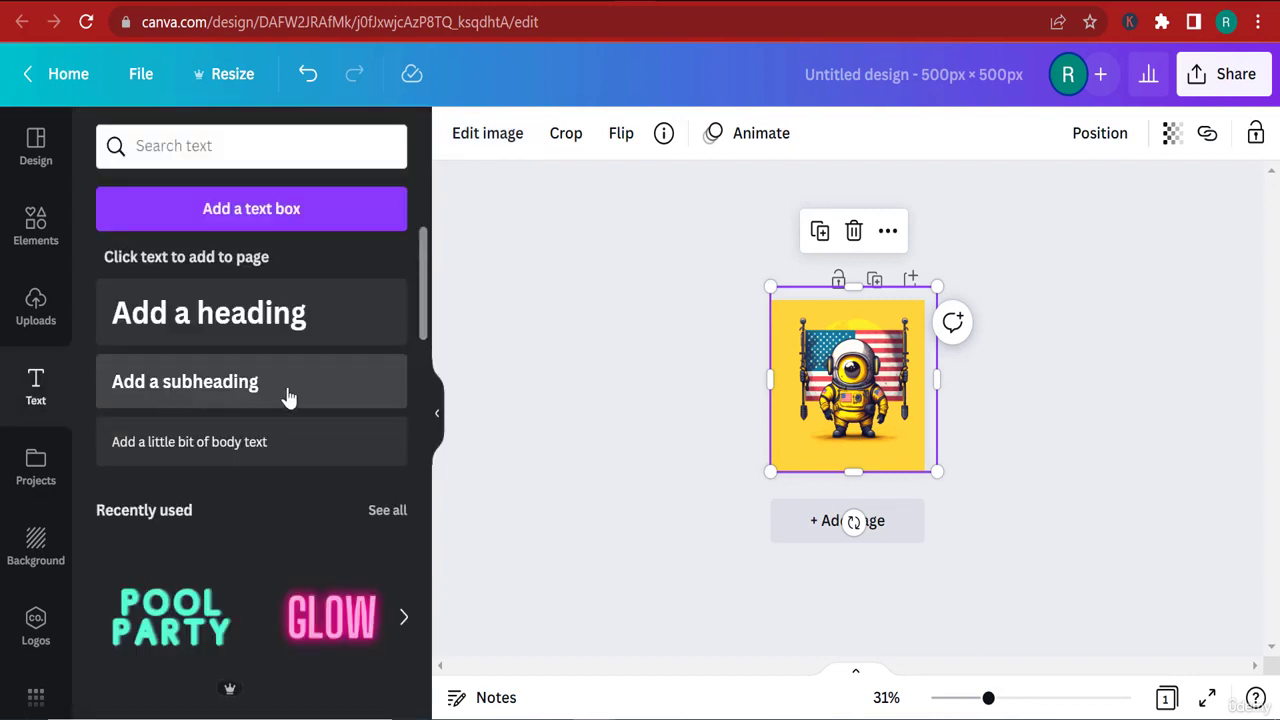
scroll(286, 397, down, 3)
scroll(294, 443, down, 3)
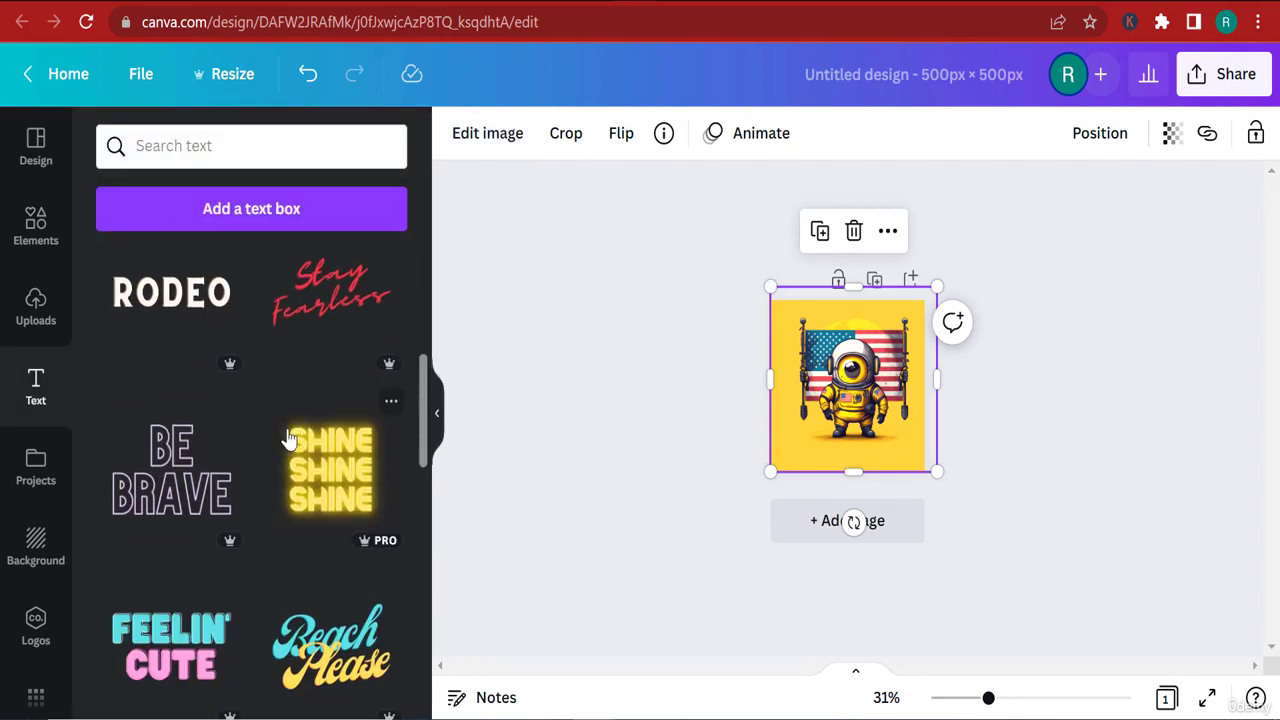
scroll(282, 443, down, 3)
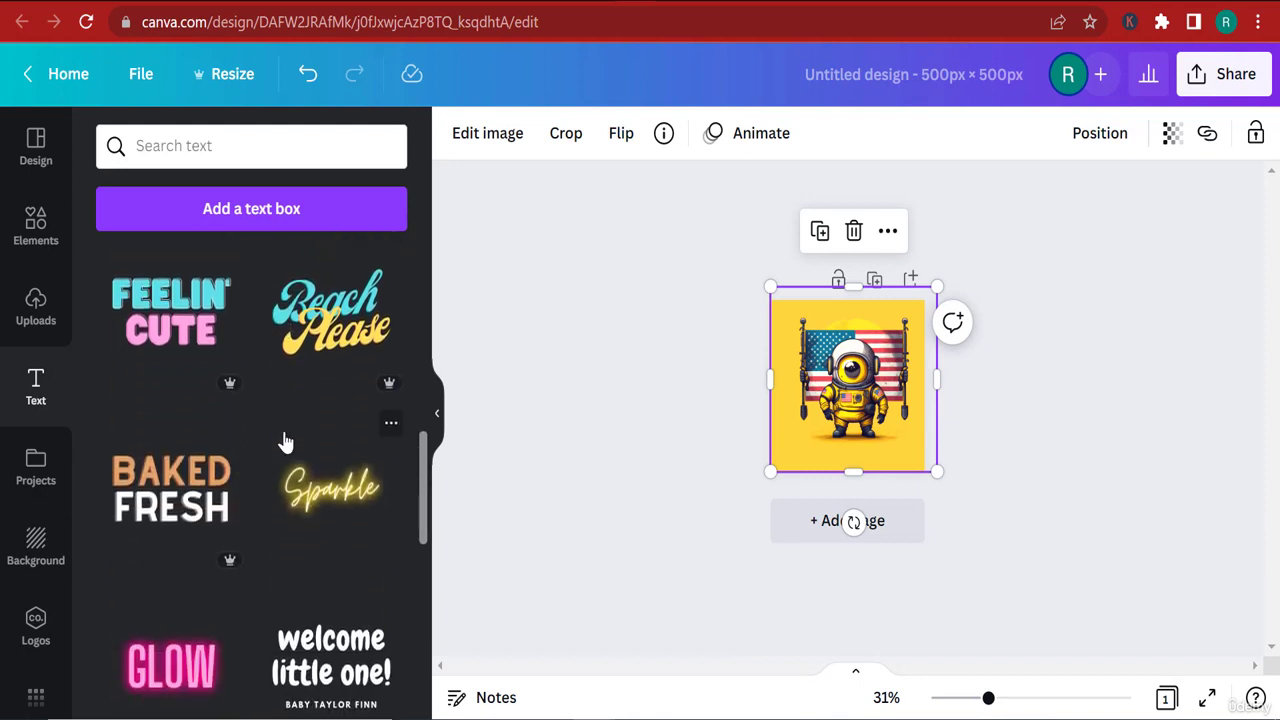
scroll(282, 443, down, 5)
scroll(243, 453, down, 4)
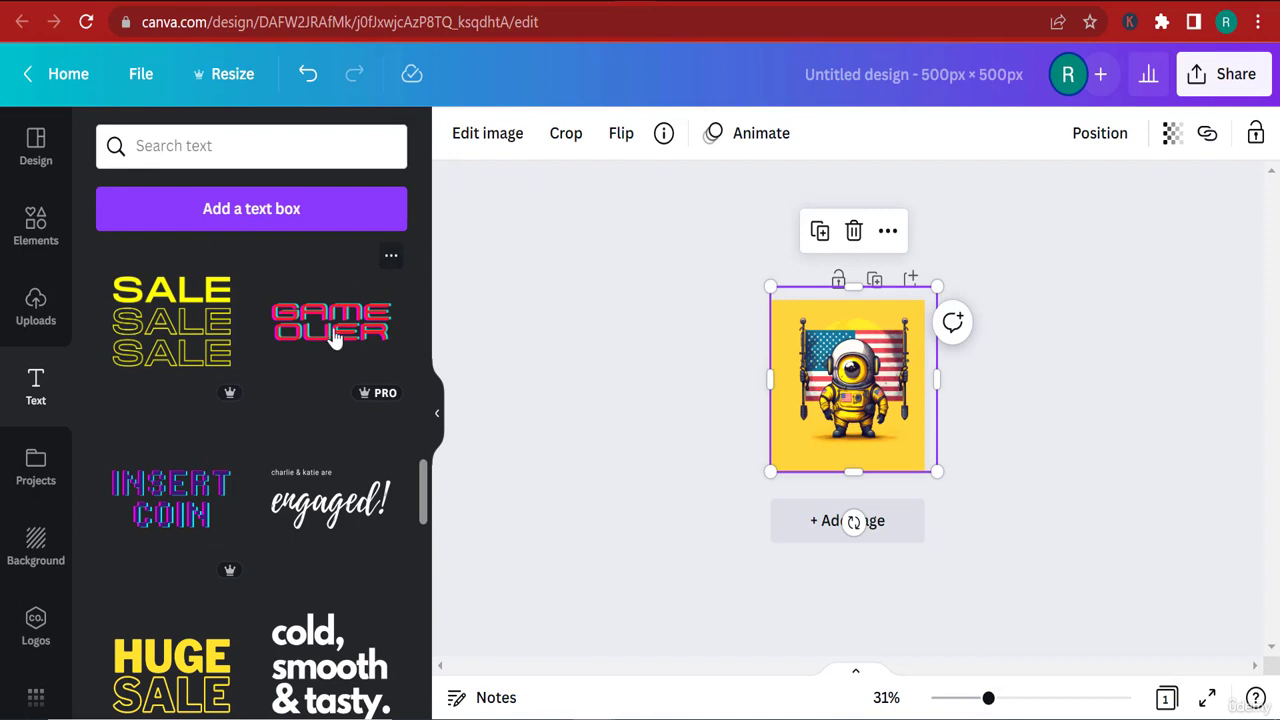
click(332, 332)
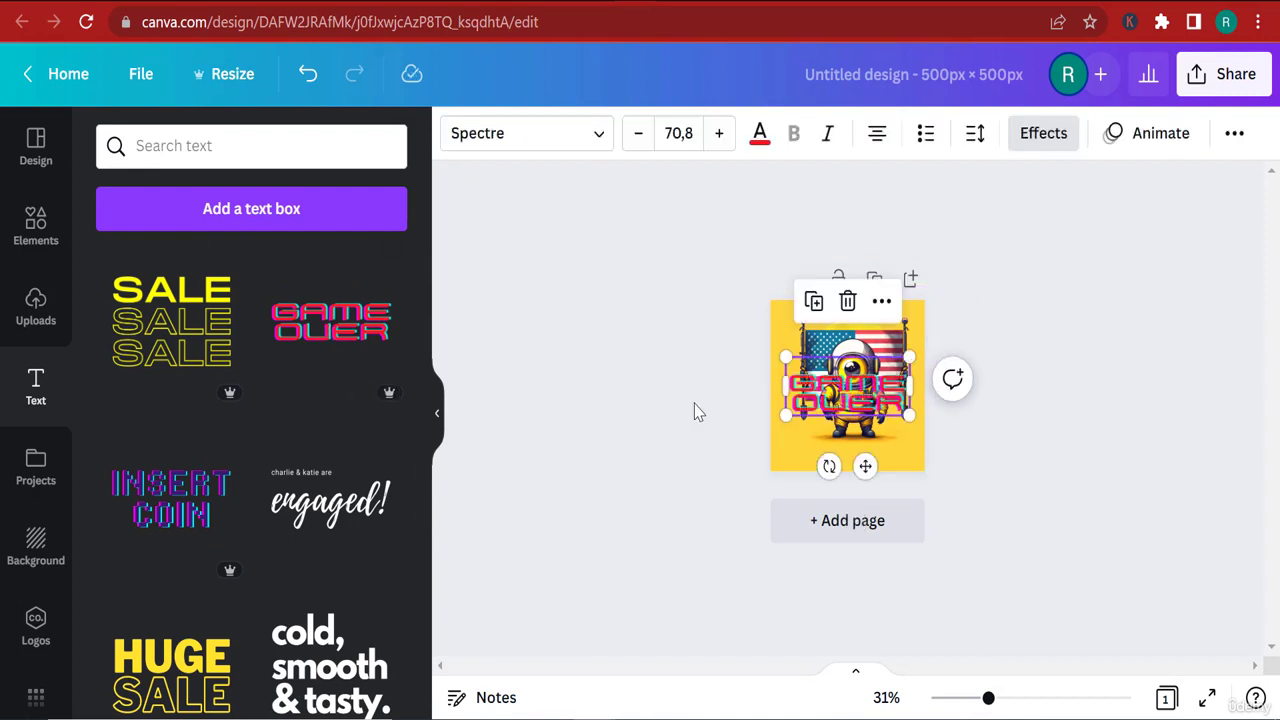
click(1029, 700)
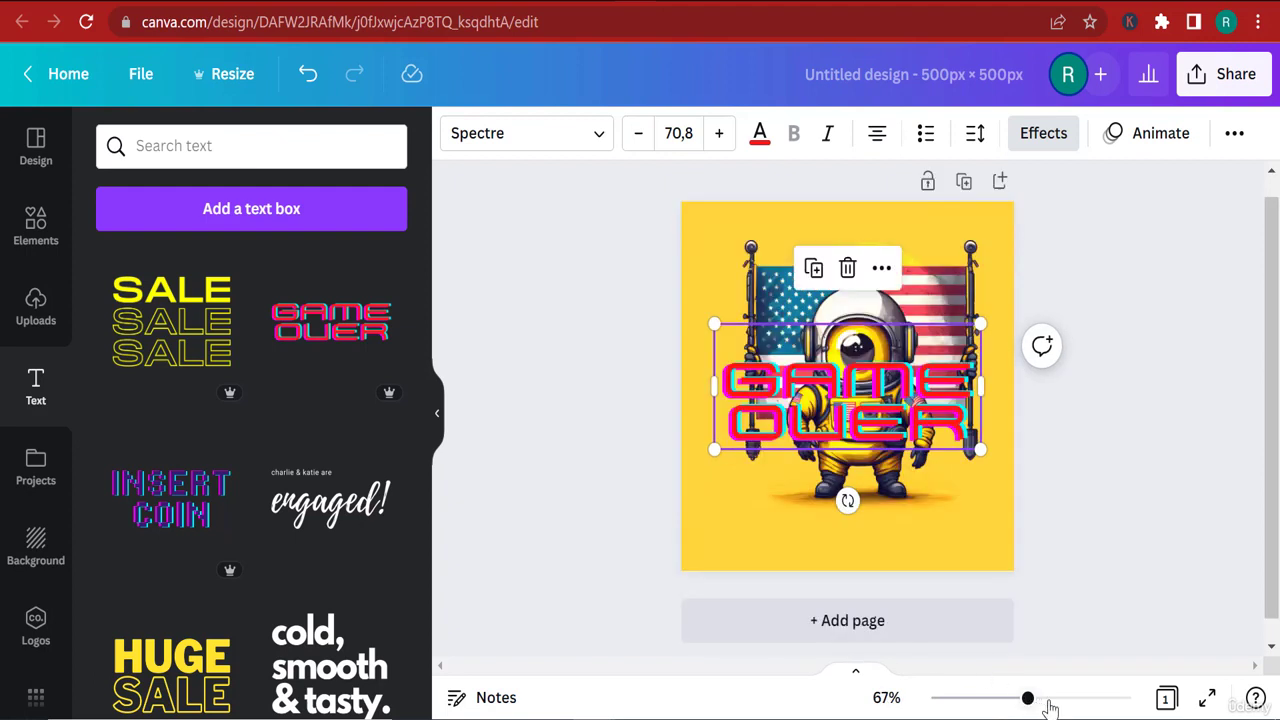
double_click(835, 385)
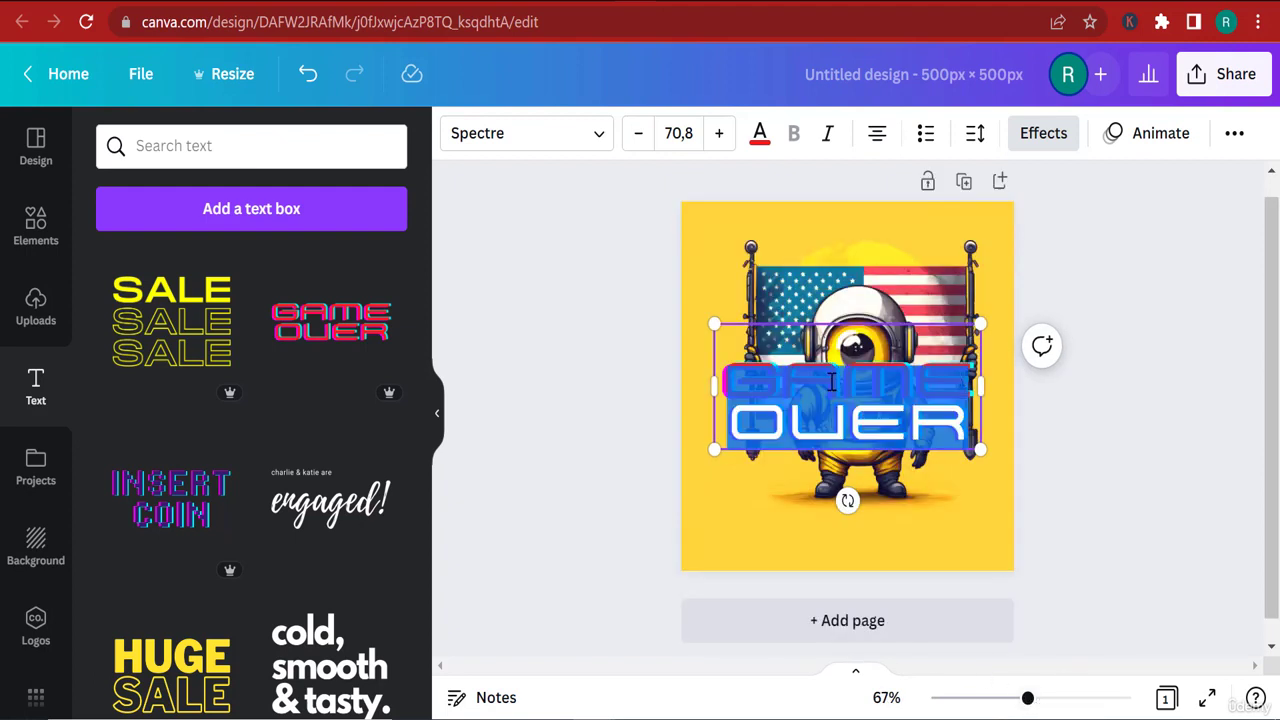
text(GAME AS)
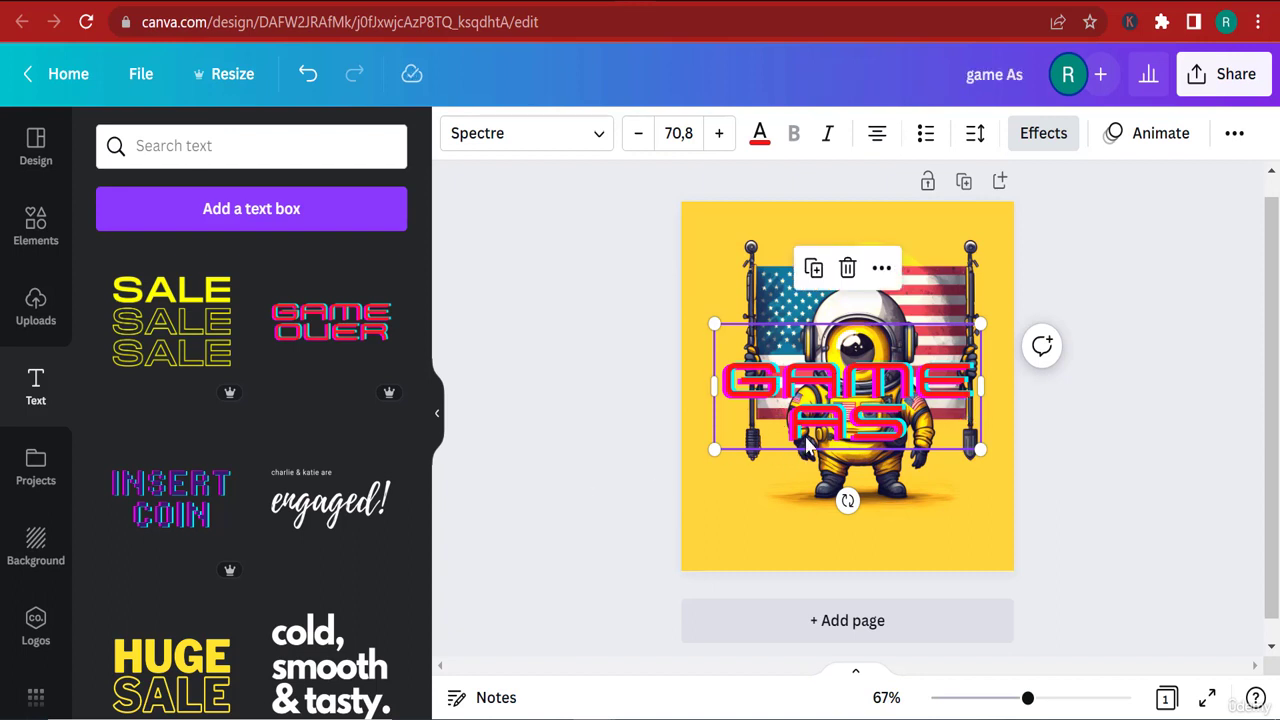
double_click(868, 425)
click(905, 426)
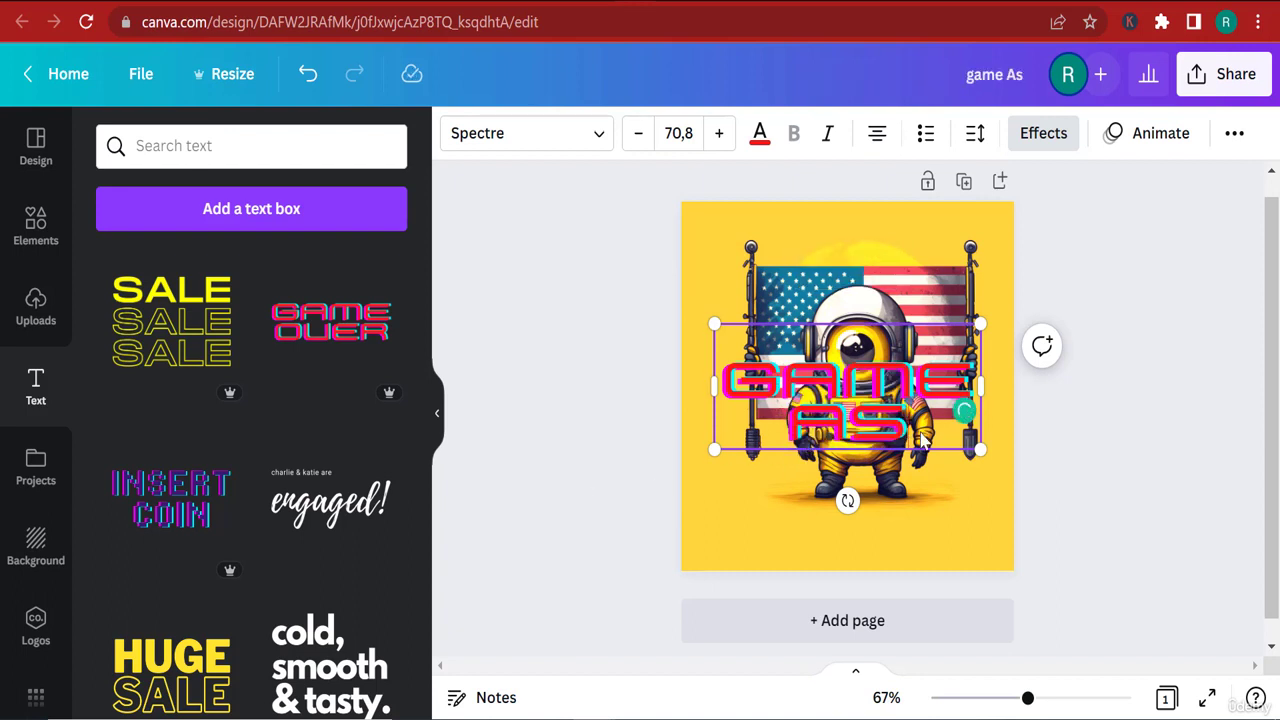
double_click(829, 419)
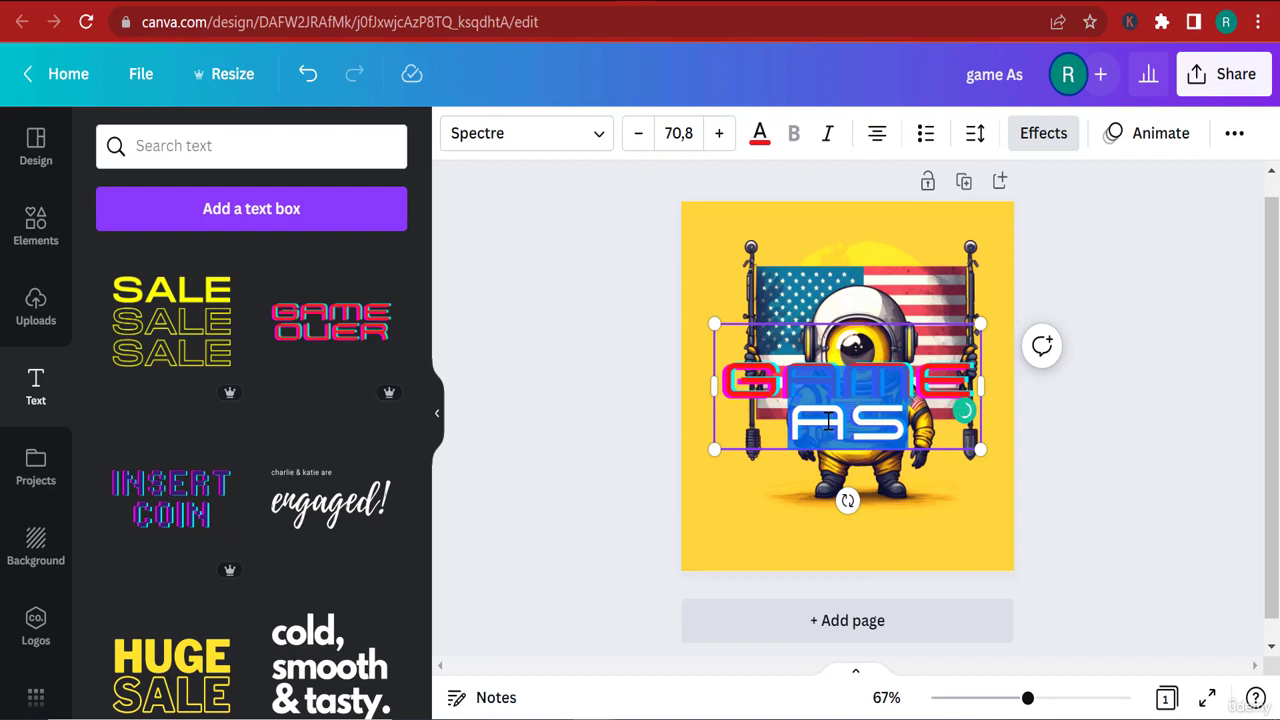
key(BackSpace)
key(BackSpace)
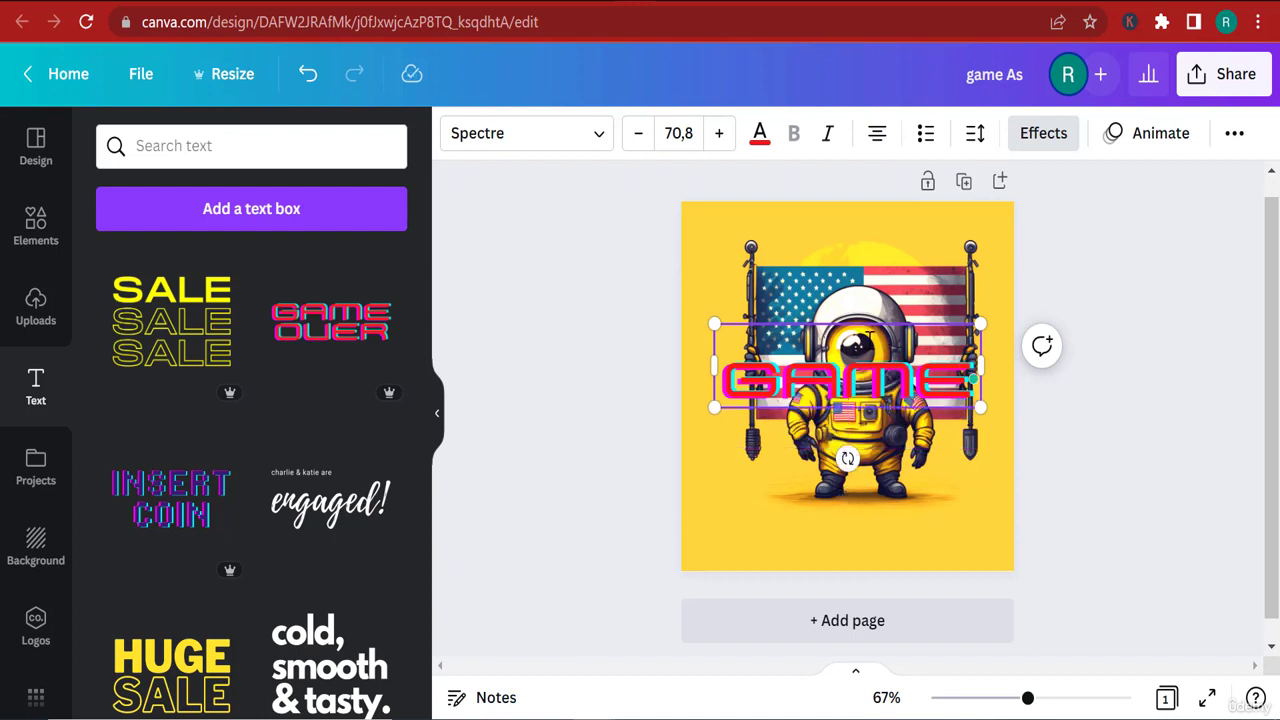
Replace the wording of the text over the astronaut with "ASTRONAUT"
double_click(779, 383)
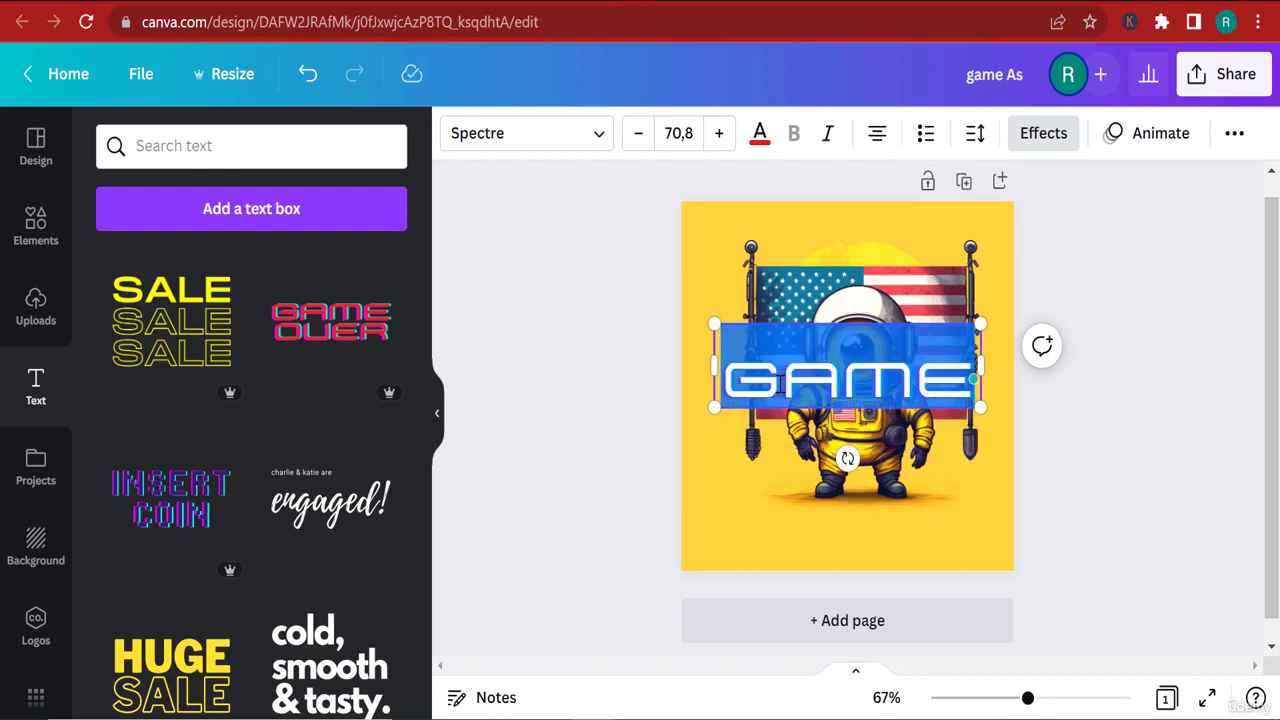
text(ST)
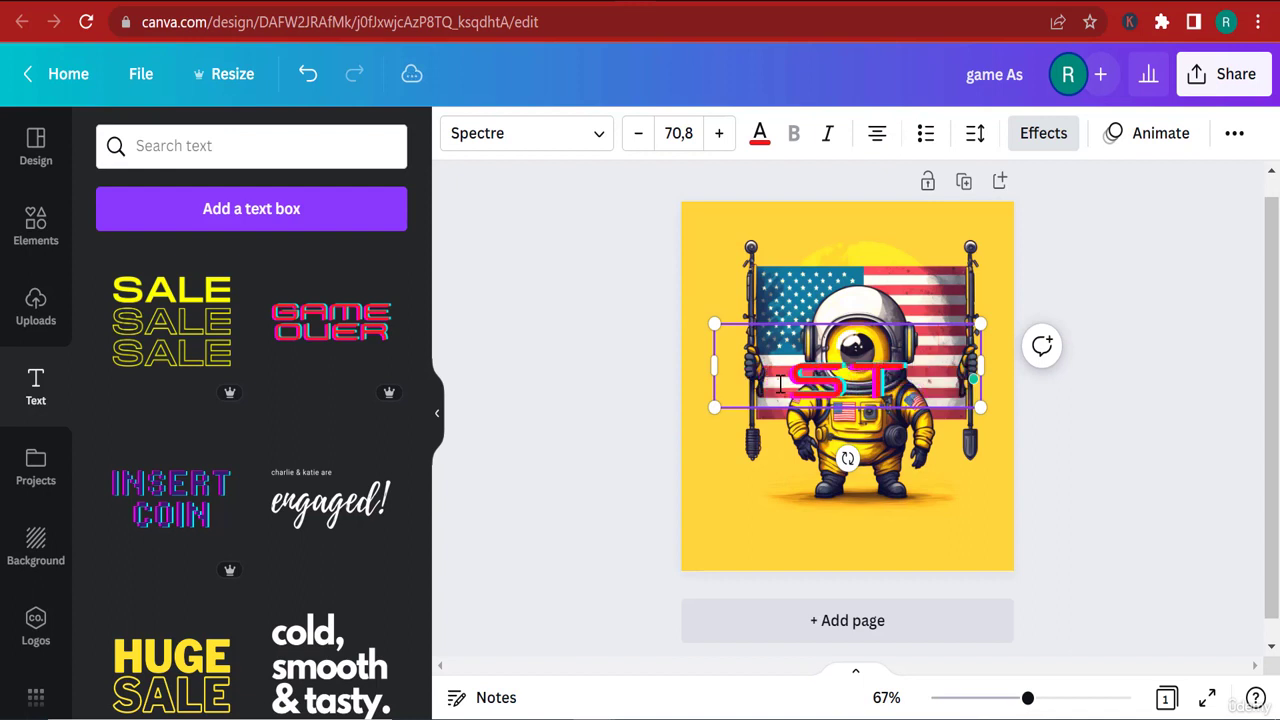
key(BackSpace)
key(BackSpace)
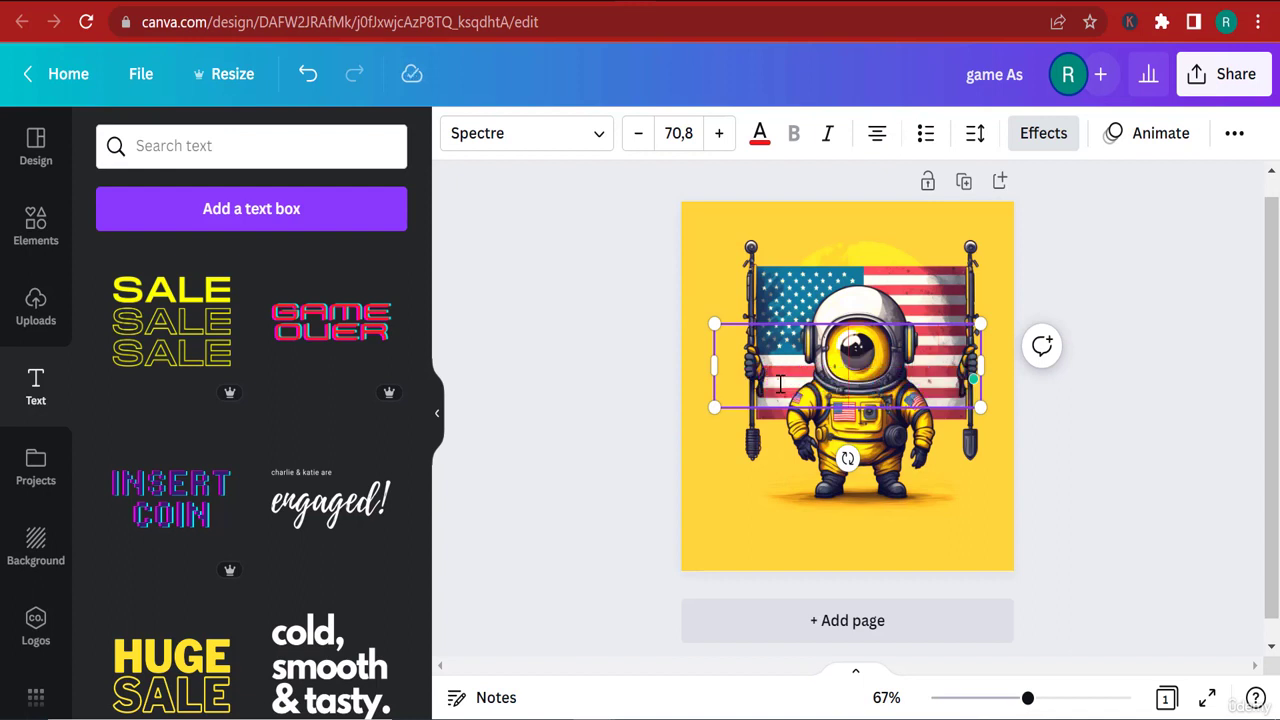
text(ASTRO)
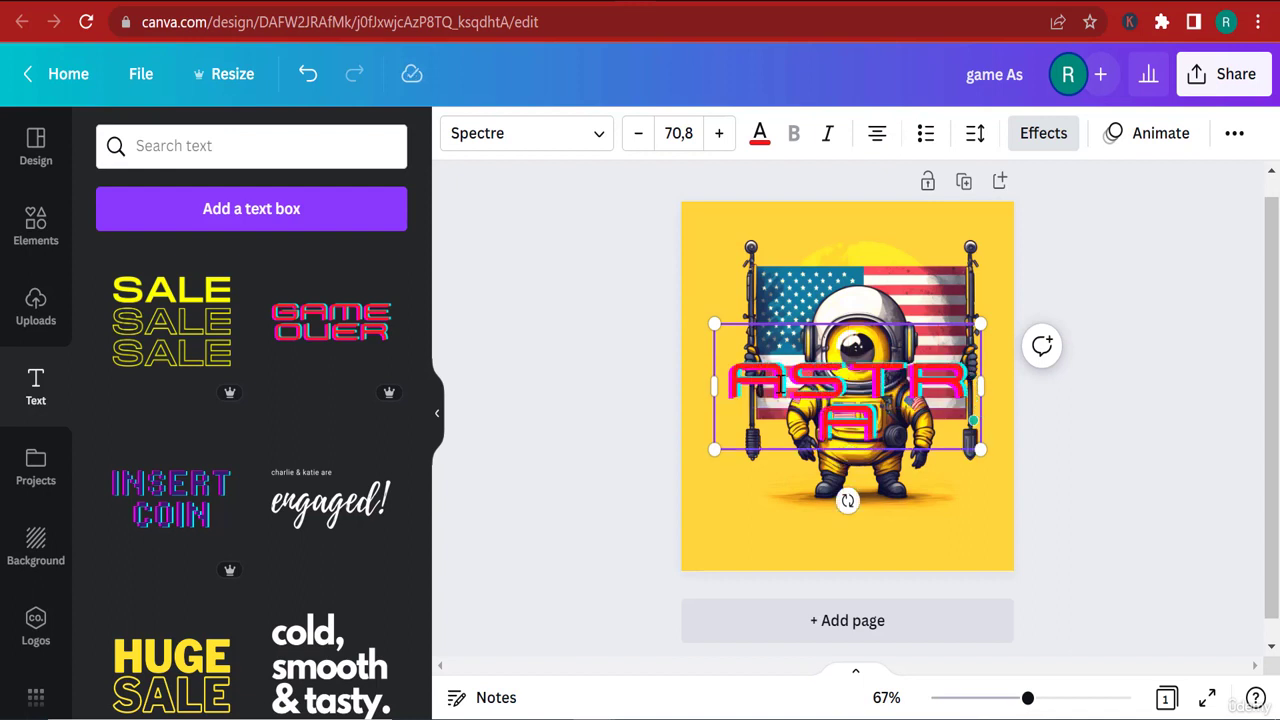
text(NAUT)
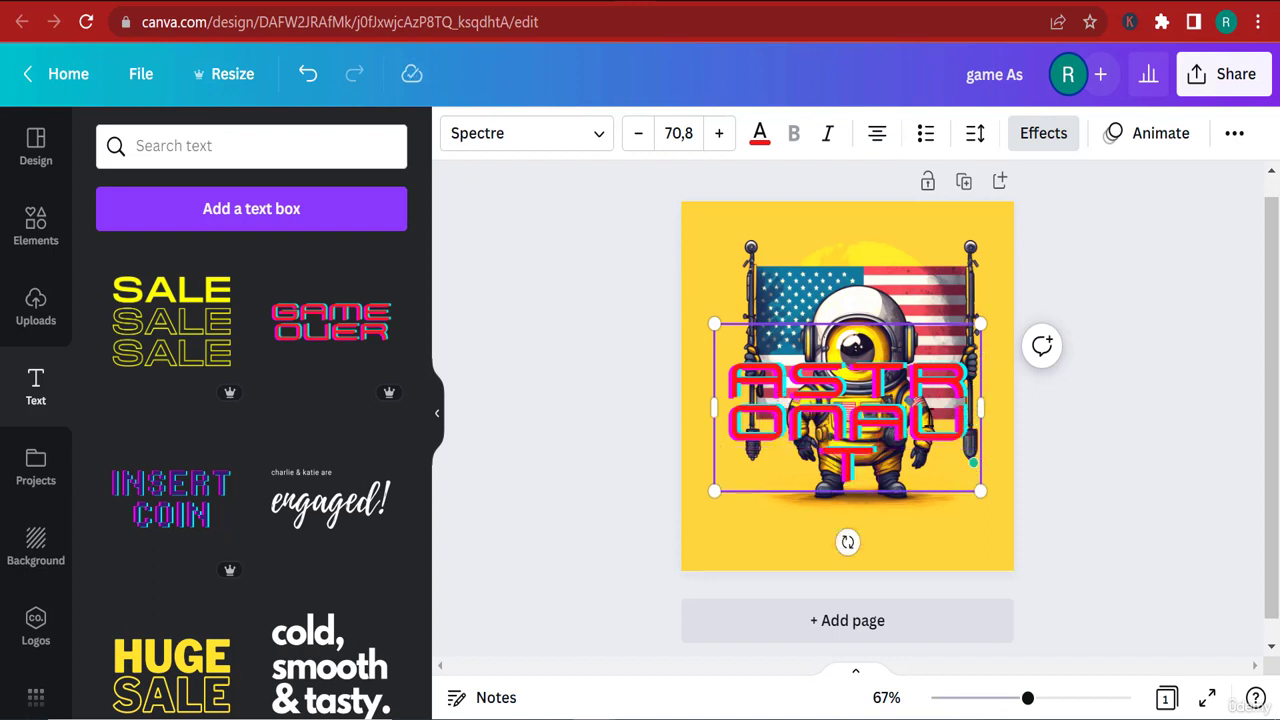
Set the ASTRONAUT text's font size to 30 and move it below the astronaut's feet
key(ctrl+a)
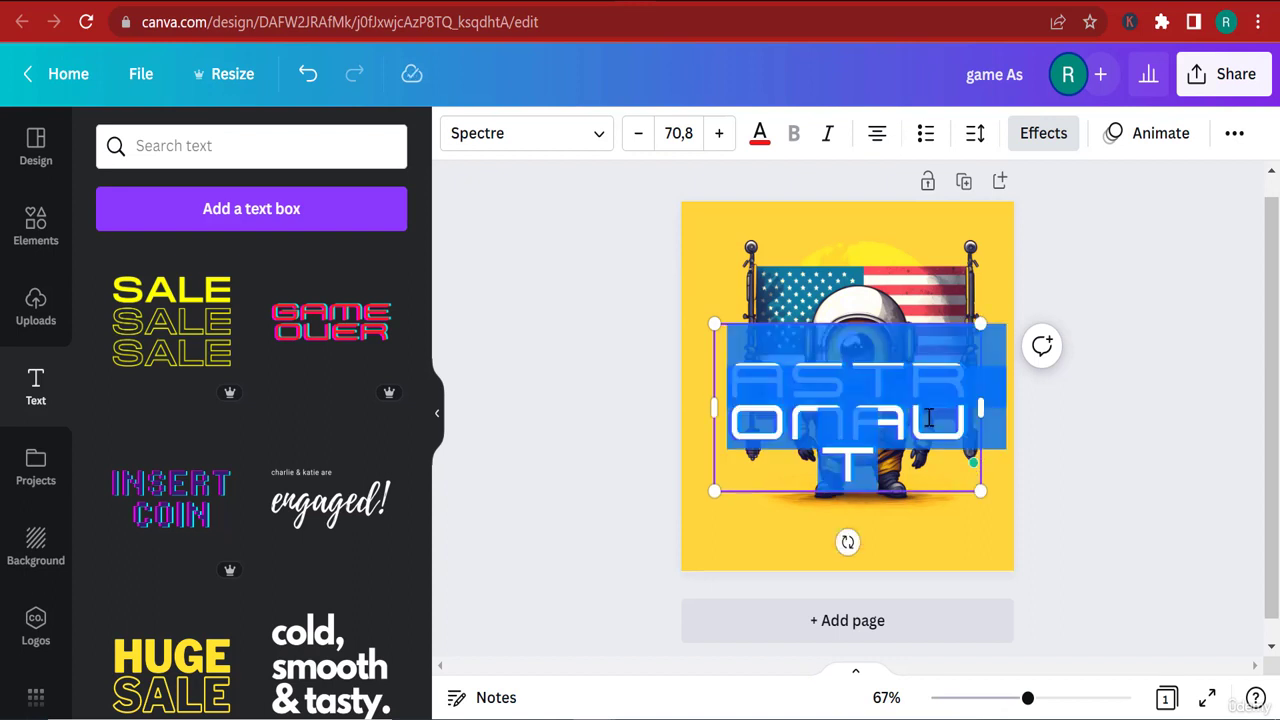
click(679, 133)
text(30)
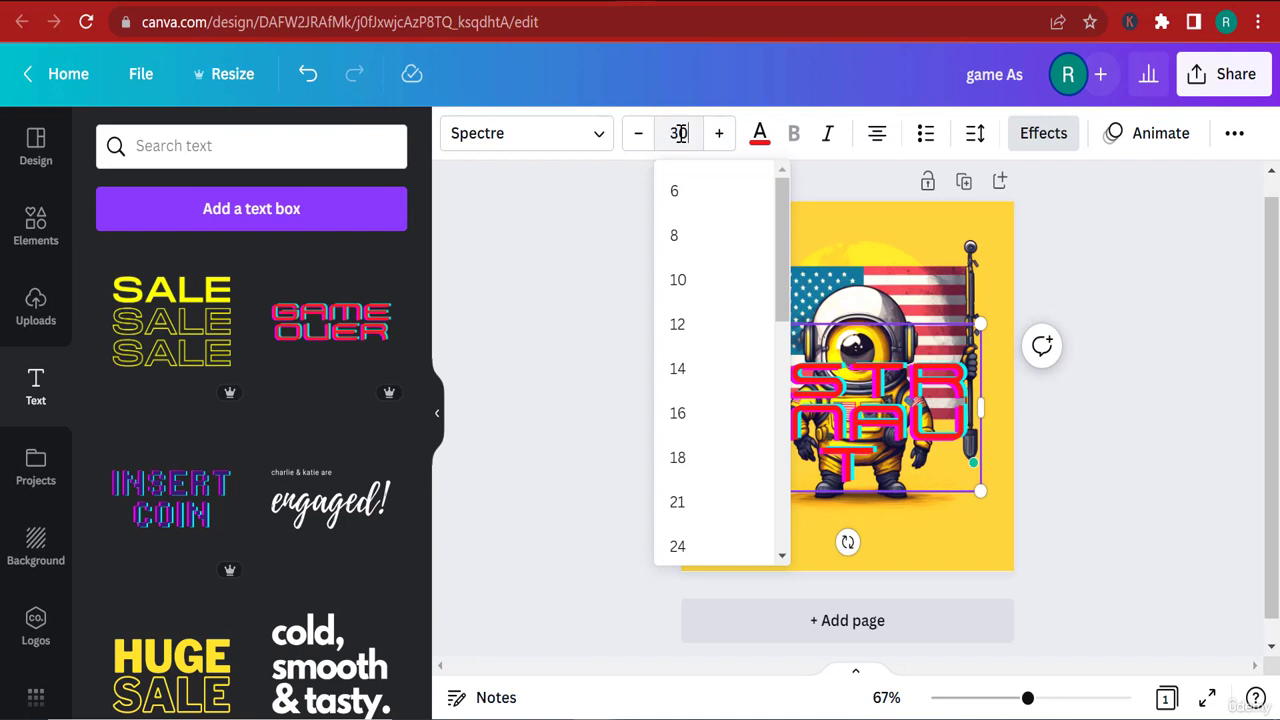
key(Return)
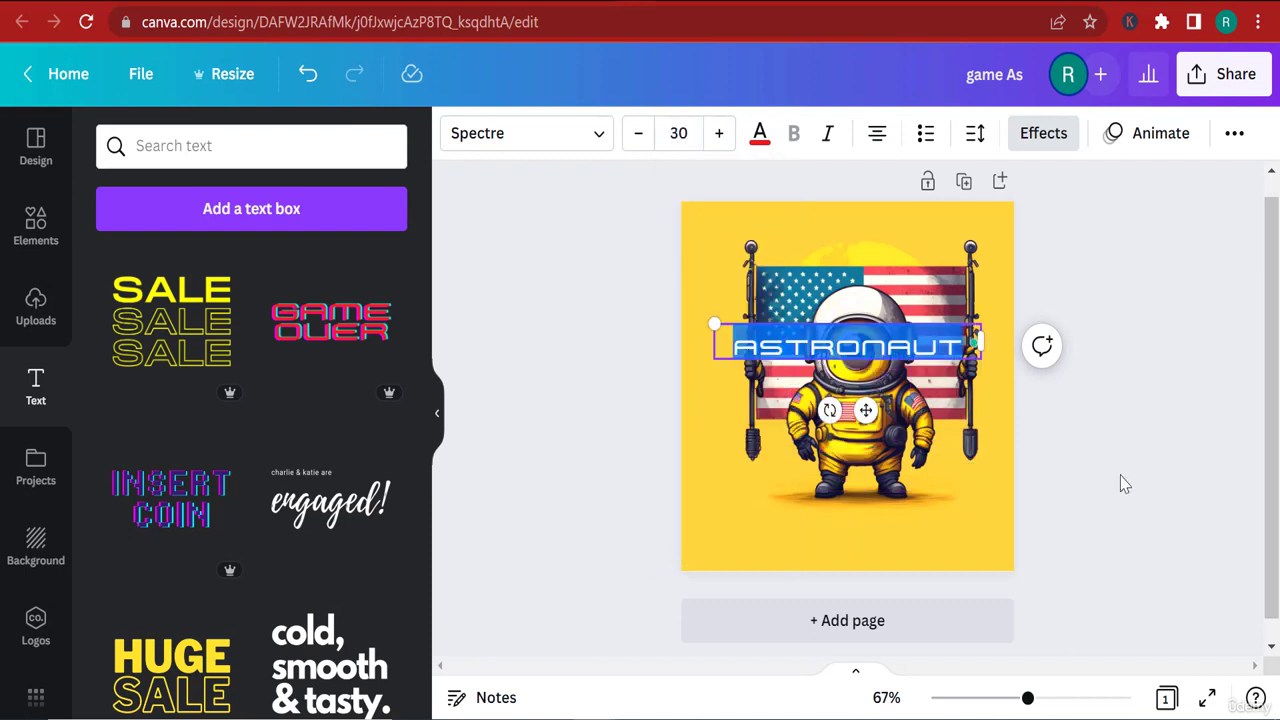
click(980, 452)
click(872, 385)
click(855, 347)
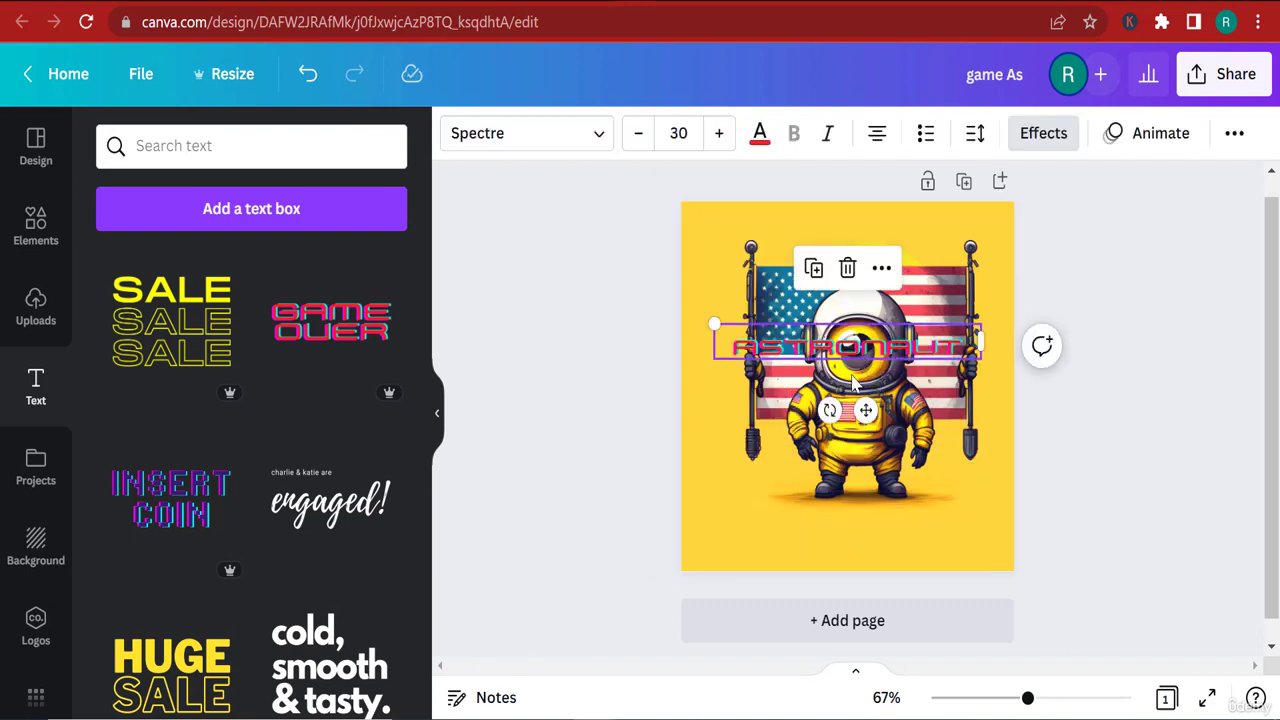
drag(858, 360, 876, 538)
click(1104, 562)
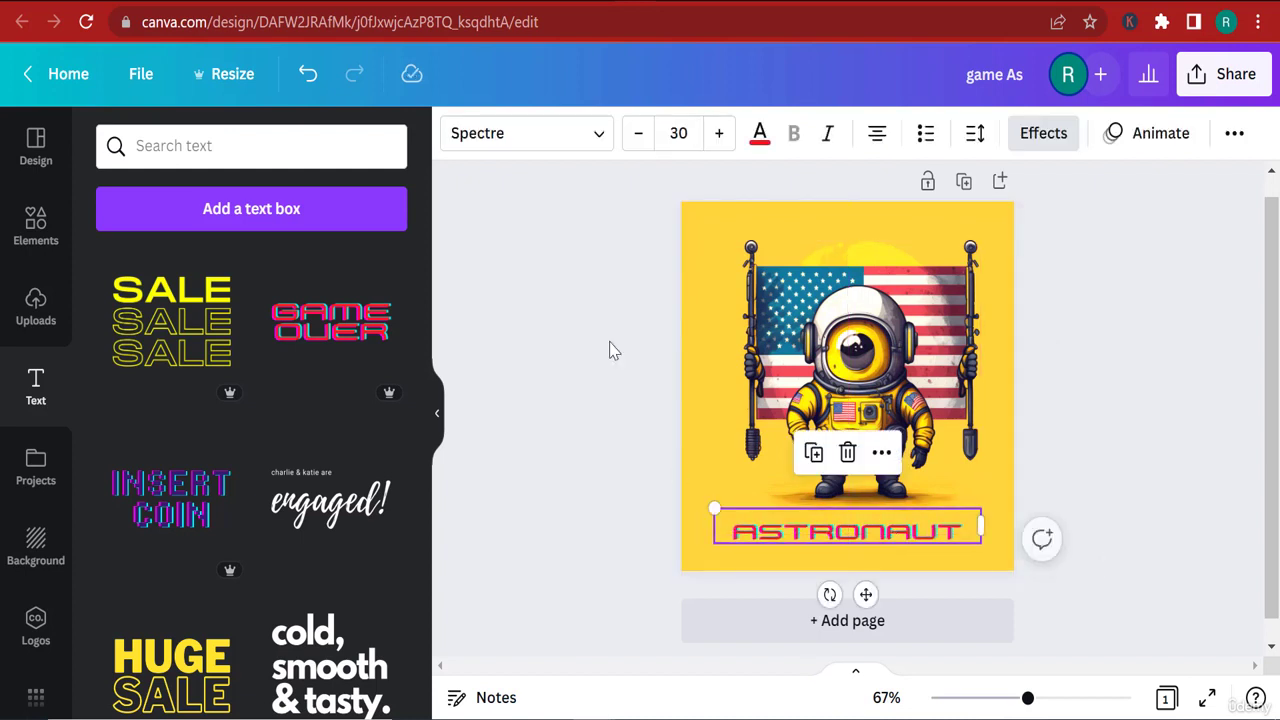
Change the ASTRONAUT text's colour to white from the document colours
click(760, 133)
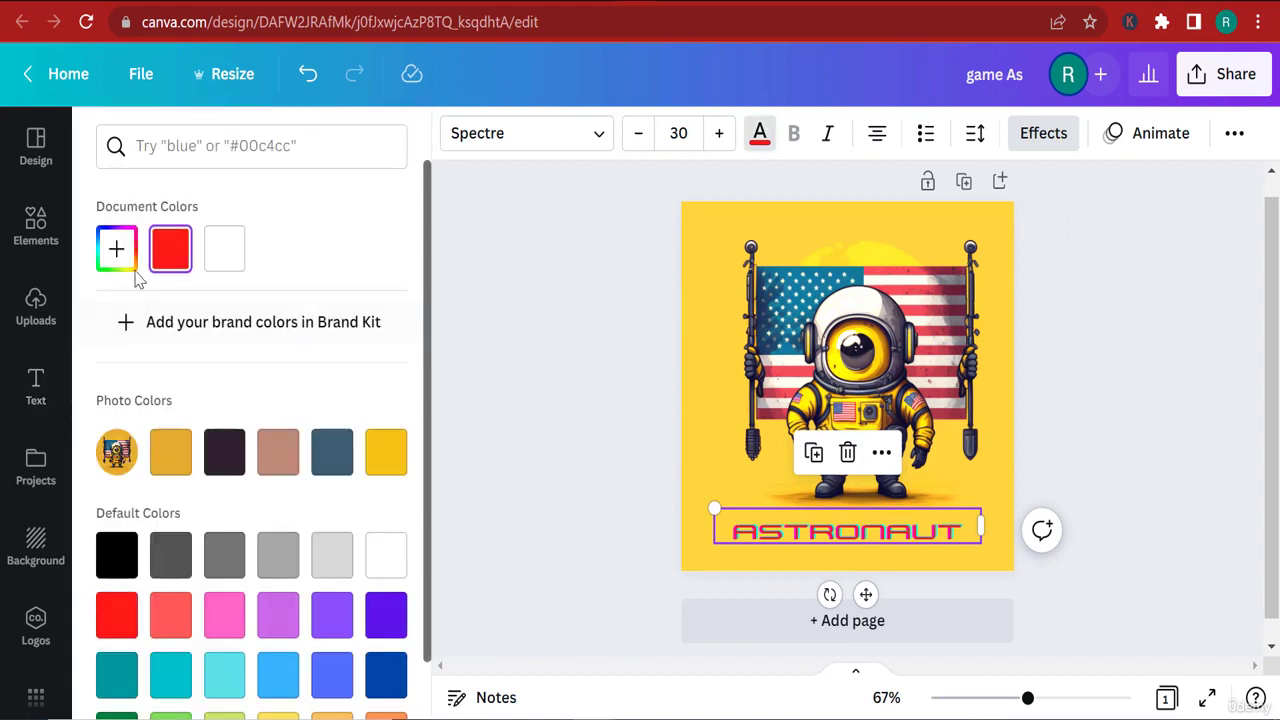
click(237, 256)
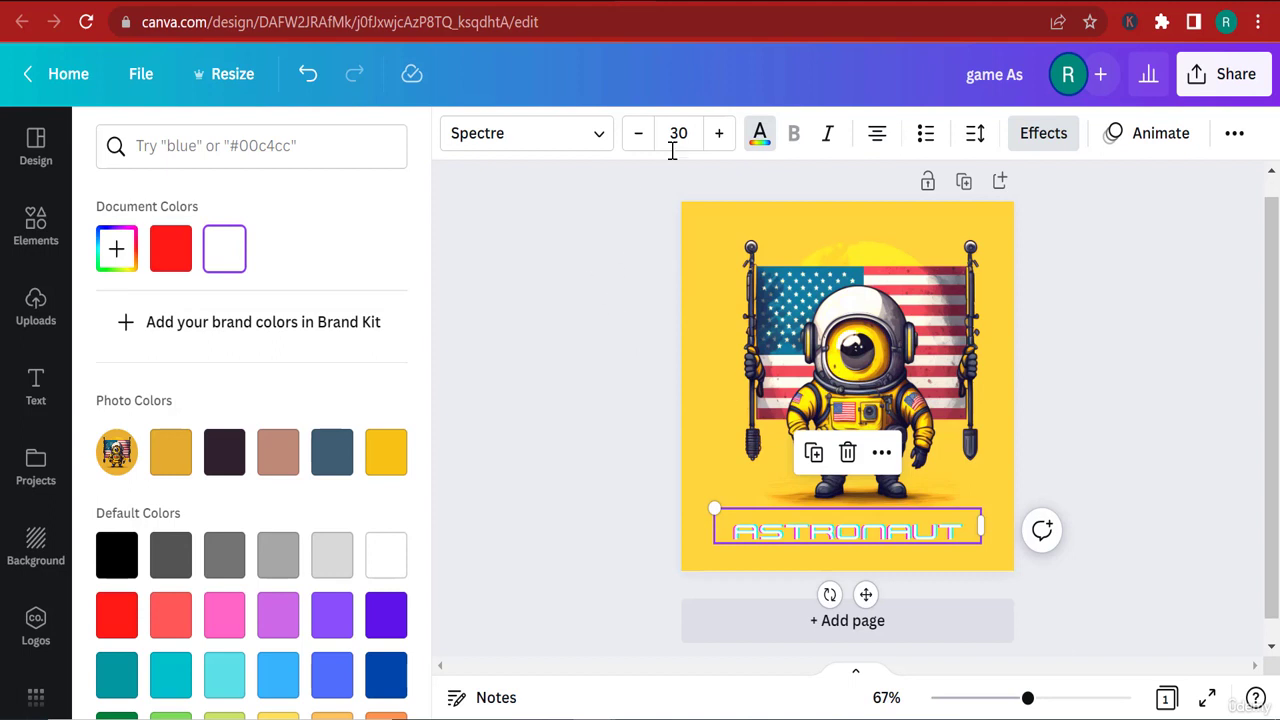
click(1141, 565)
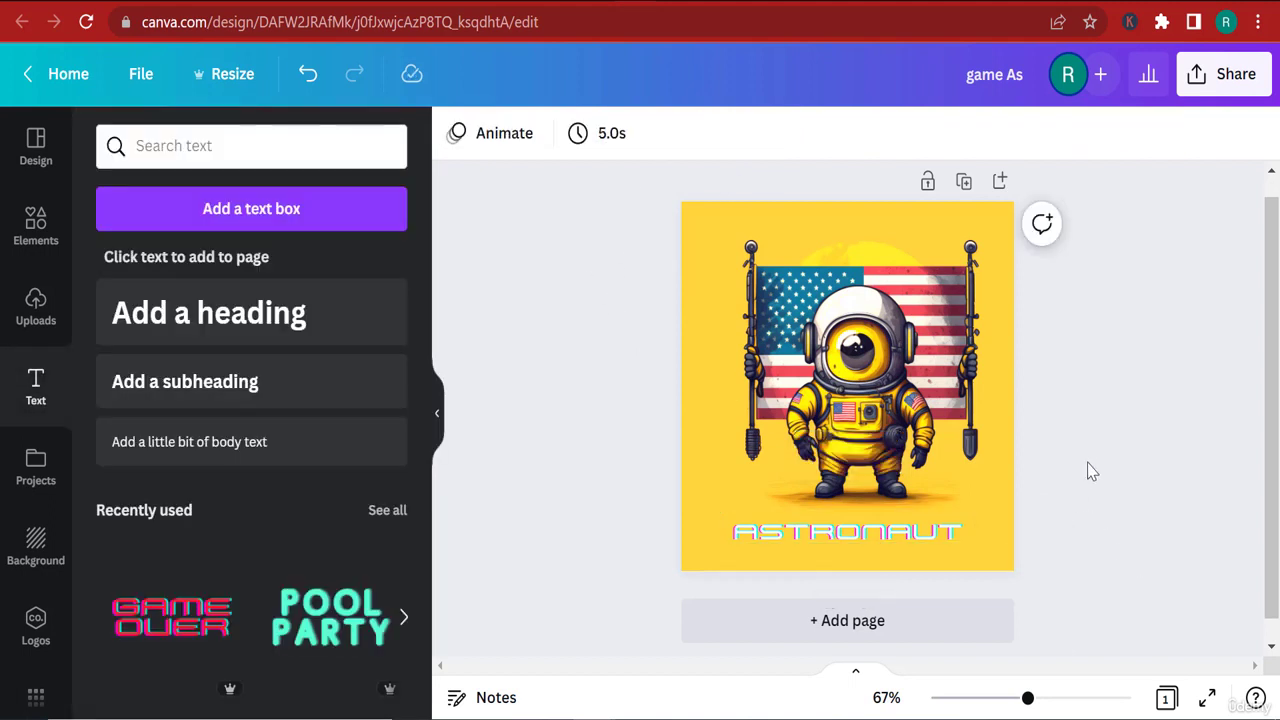
click(866, 388)
click(1120, 491)
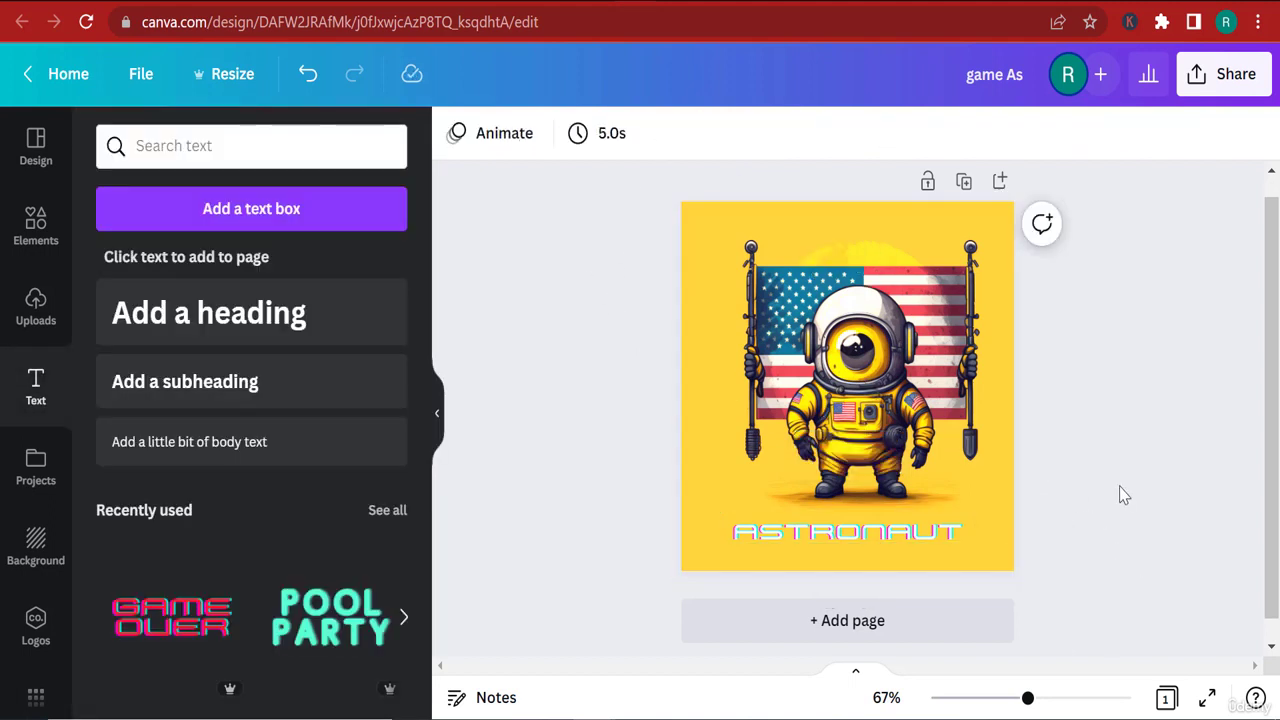
Enlarge the ASTRONAUT text to font size 35
click(868, 545)
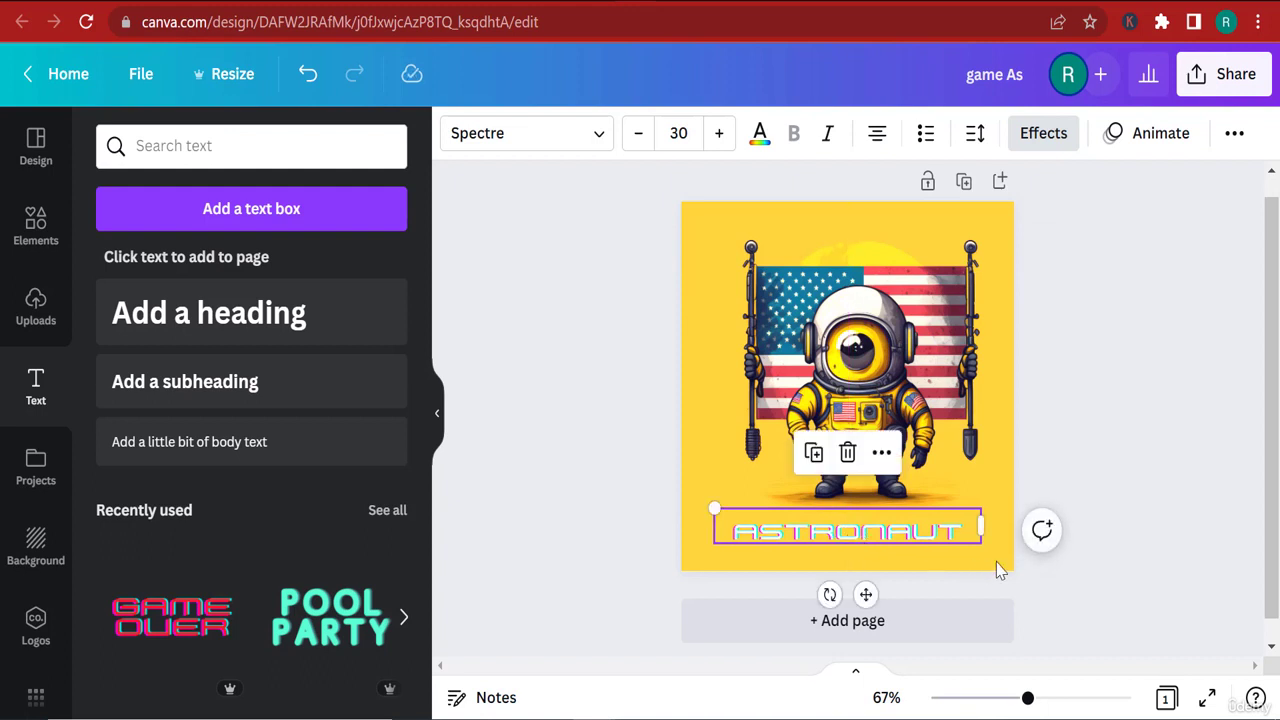
click(673, 140)
text(35)
key(Return)
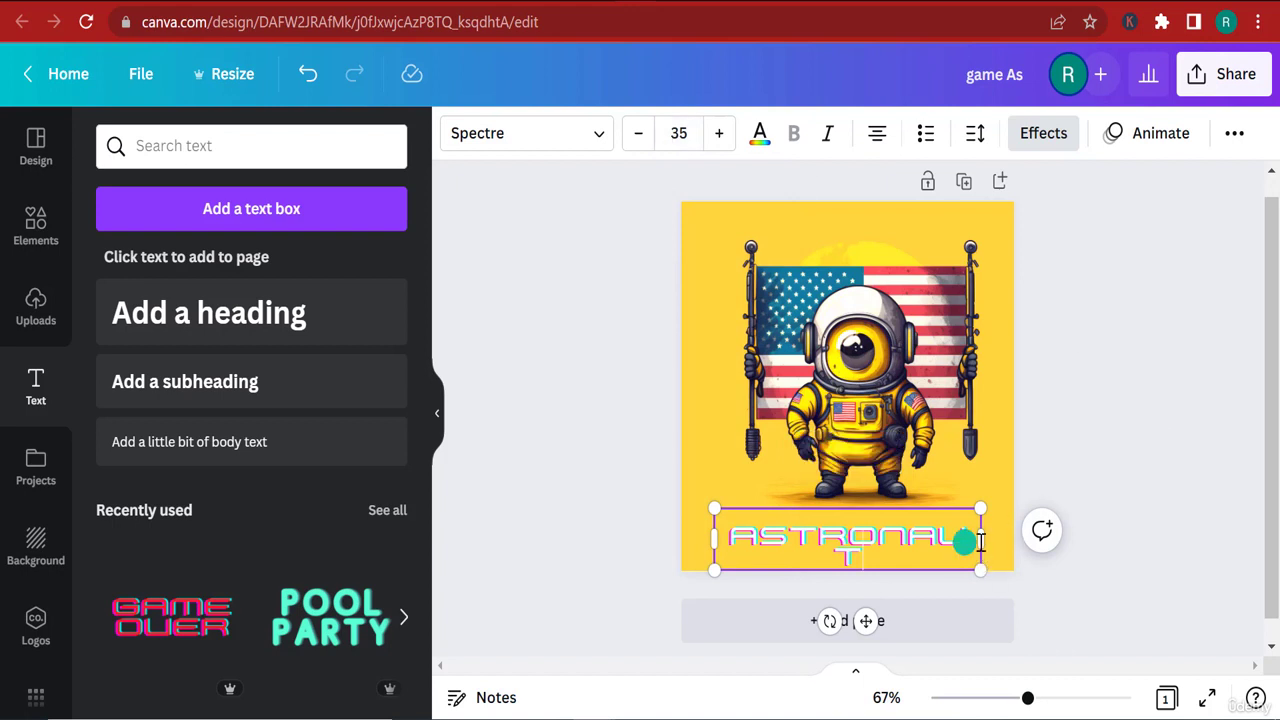
click(1052, 583)
Widen the ASTRONAUT text box so the word fits on one line, and centre it horizontally on the page
click(960, 541)
drag(1002, 527, 1006, 527)
click(1080, 591)
drag(893, 550, 880, 545)
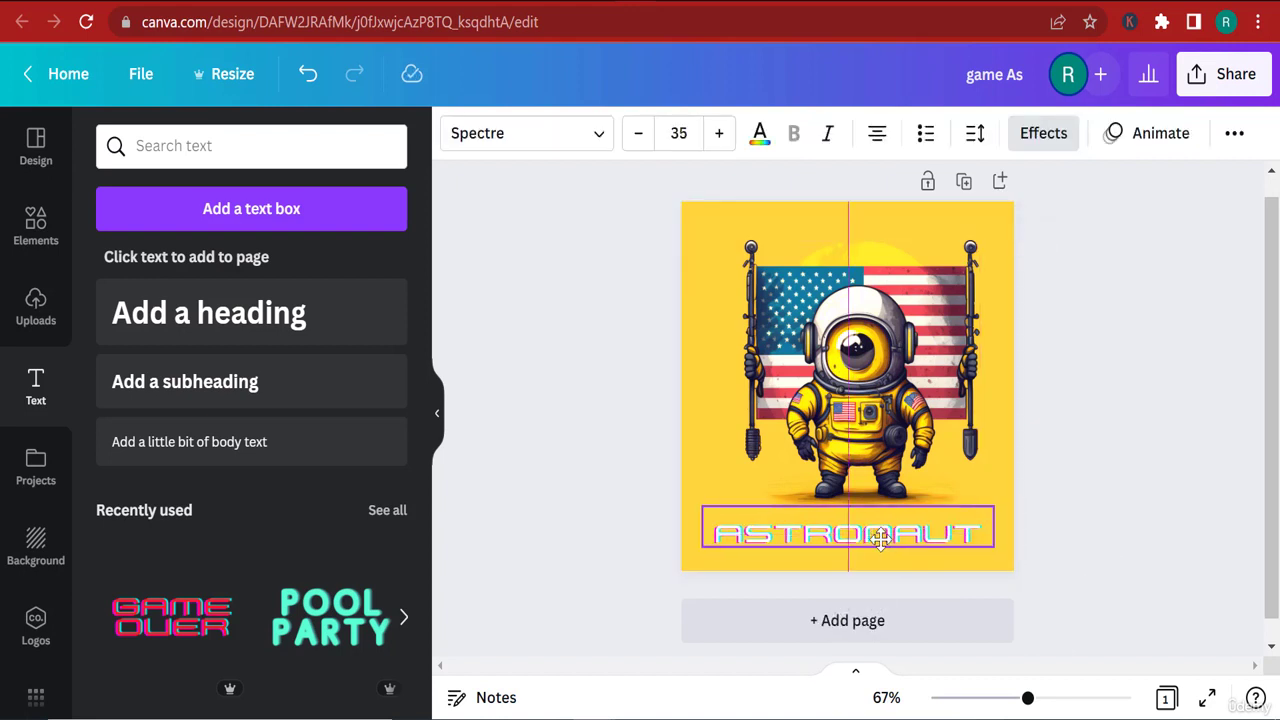
click(1078, 565)
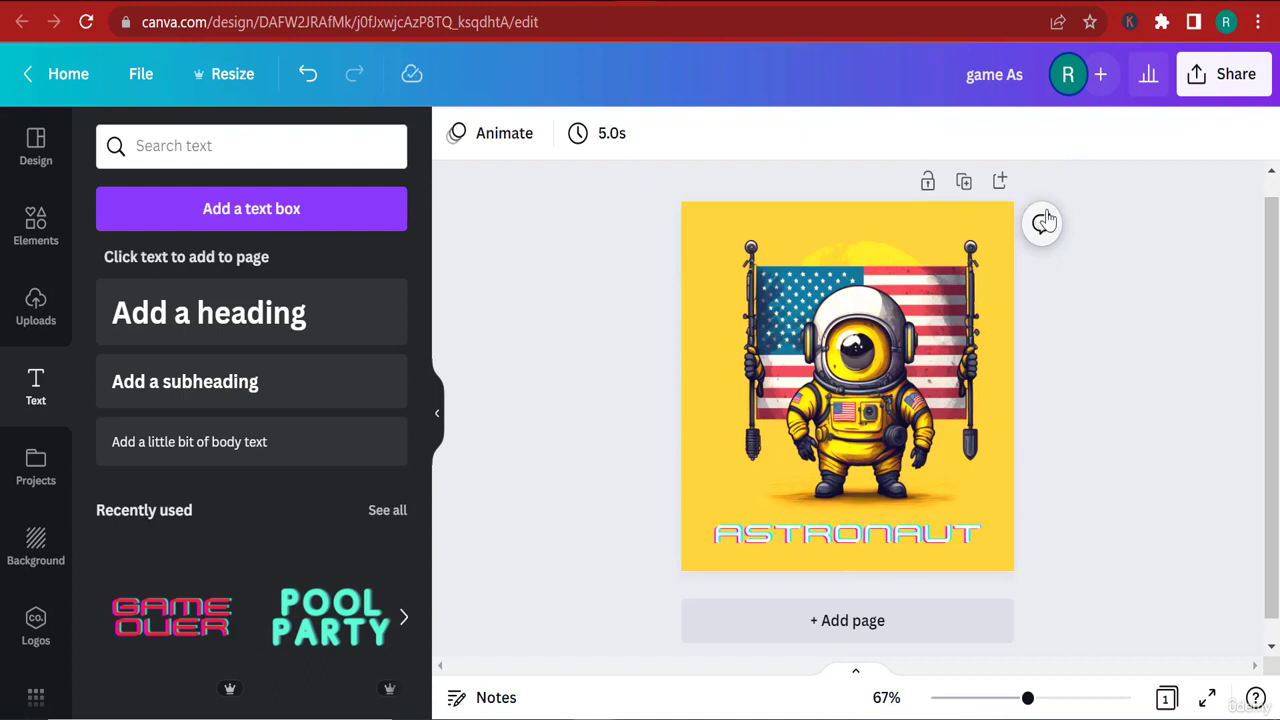
Download the finished logo as a PNG at 500 × 500 px
click(1198, 80)
scroll(1003, 450, down, 2)
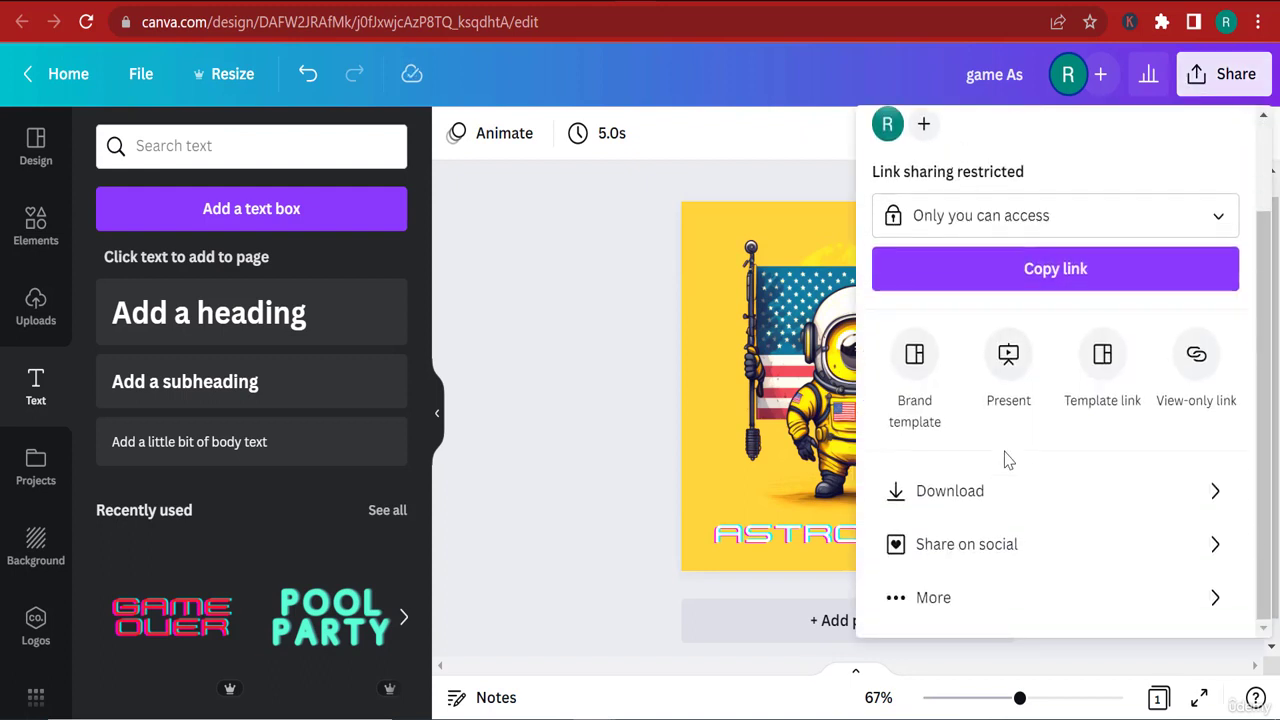
click(1003, 494)
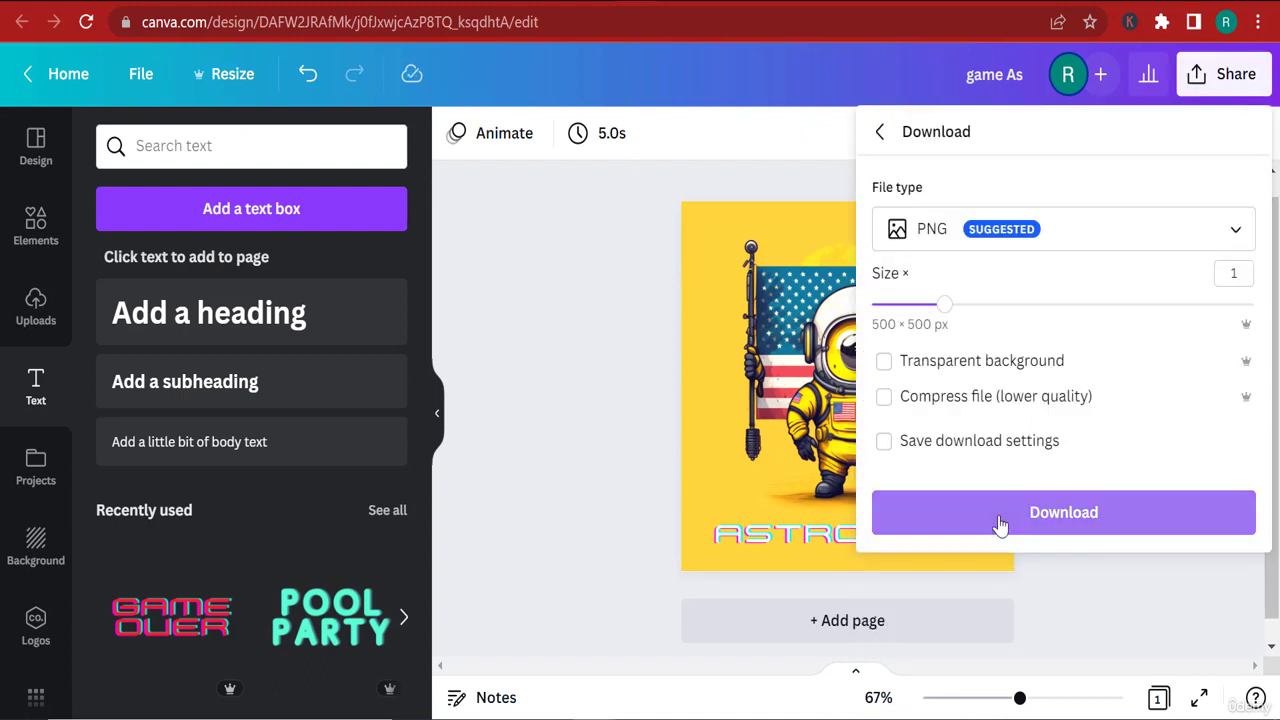
click(997, 518)
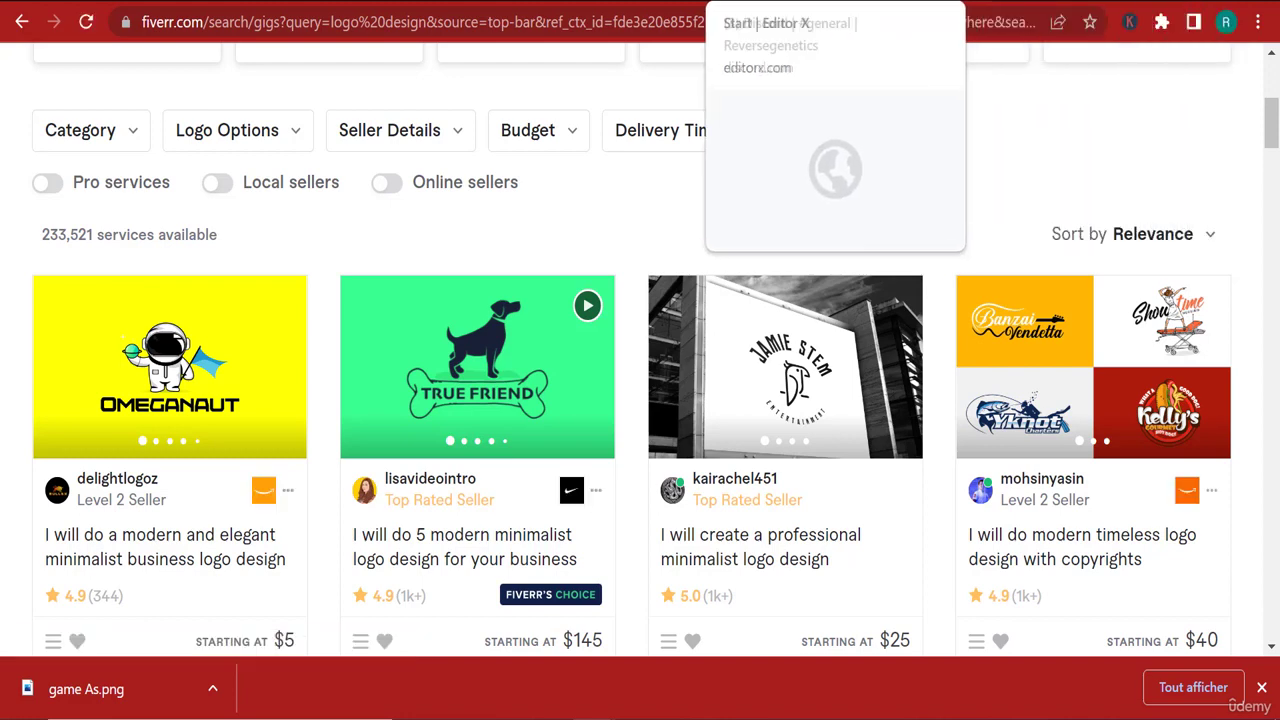
Return to the Canva design and open the downloaded game As.png to check the logo, closing the viewer when done
click(680, 2)
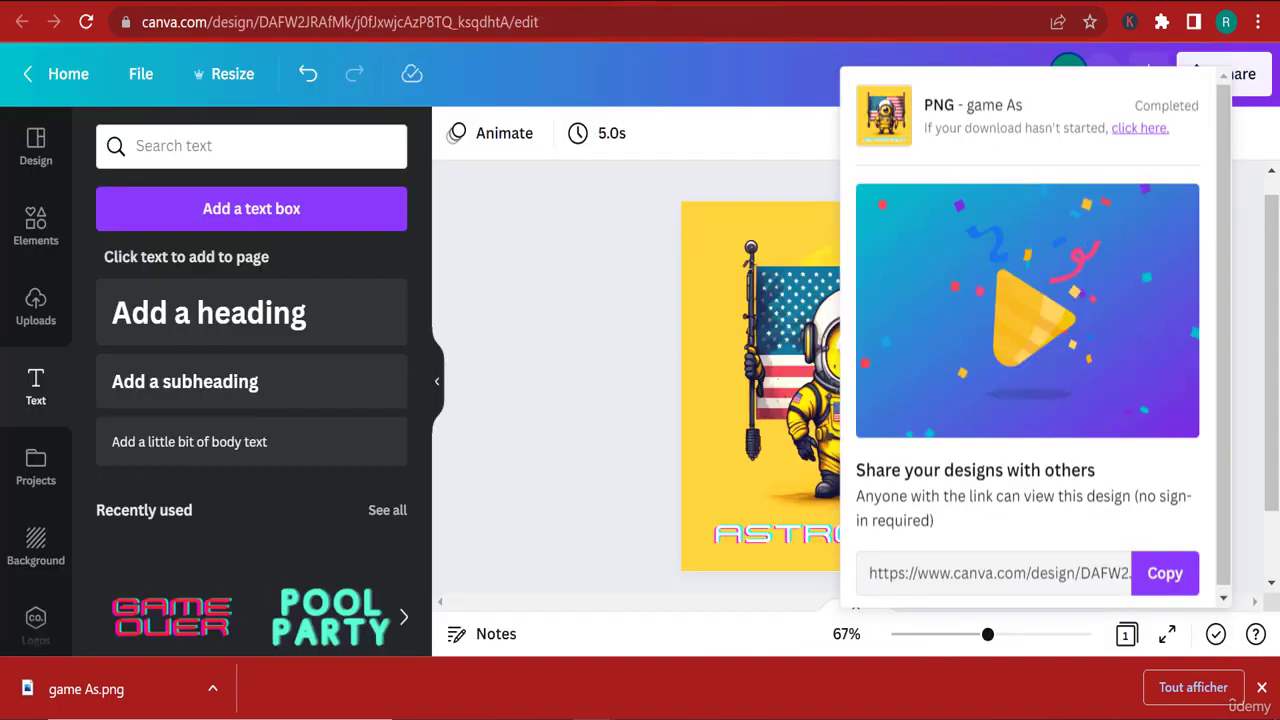
click(716, 428)
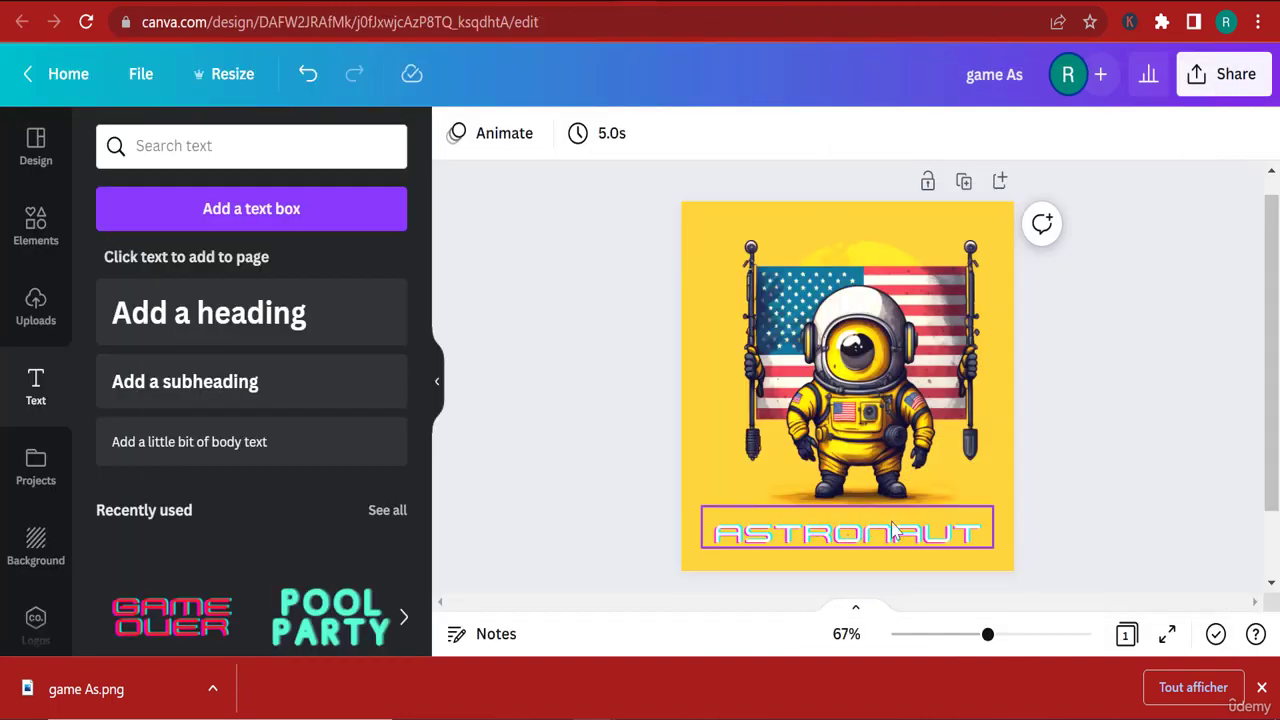
click(68, 690)
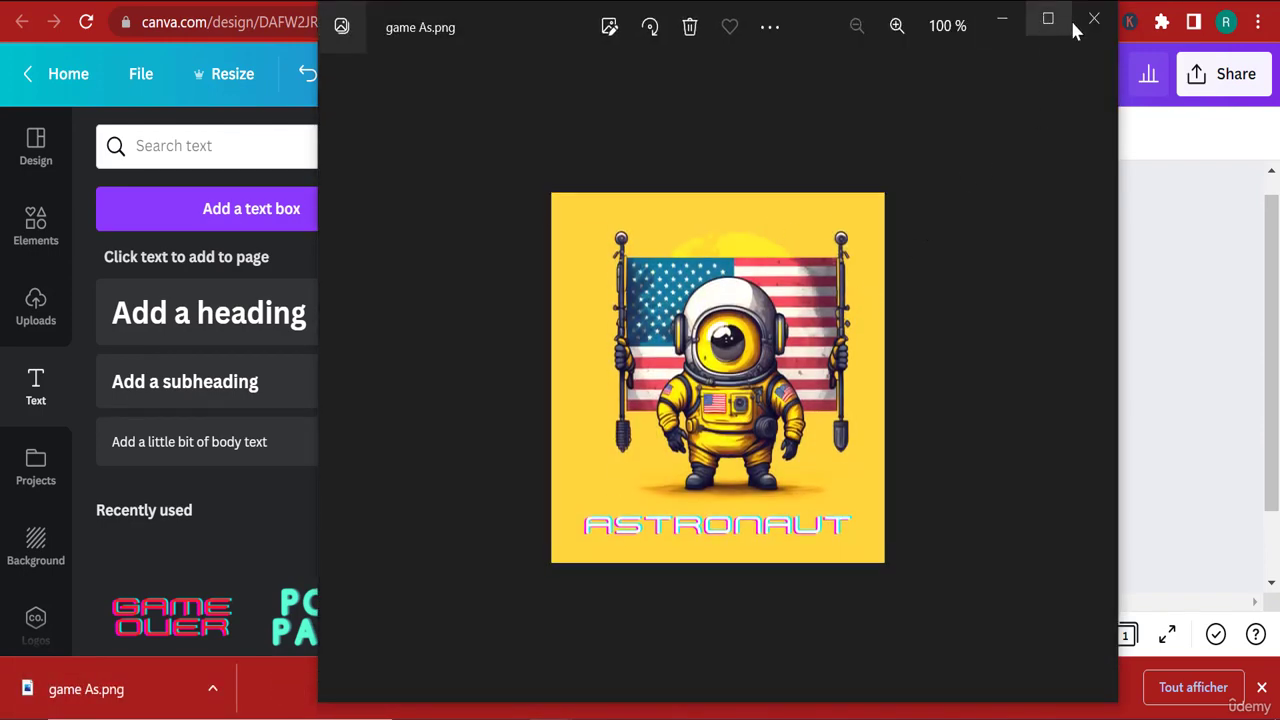
click(1094, 18)
Delete the ASTRONAUT text and remove the yellow background from the astronaut image
click(848, 545)
key(Delete)
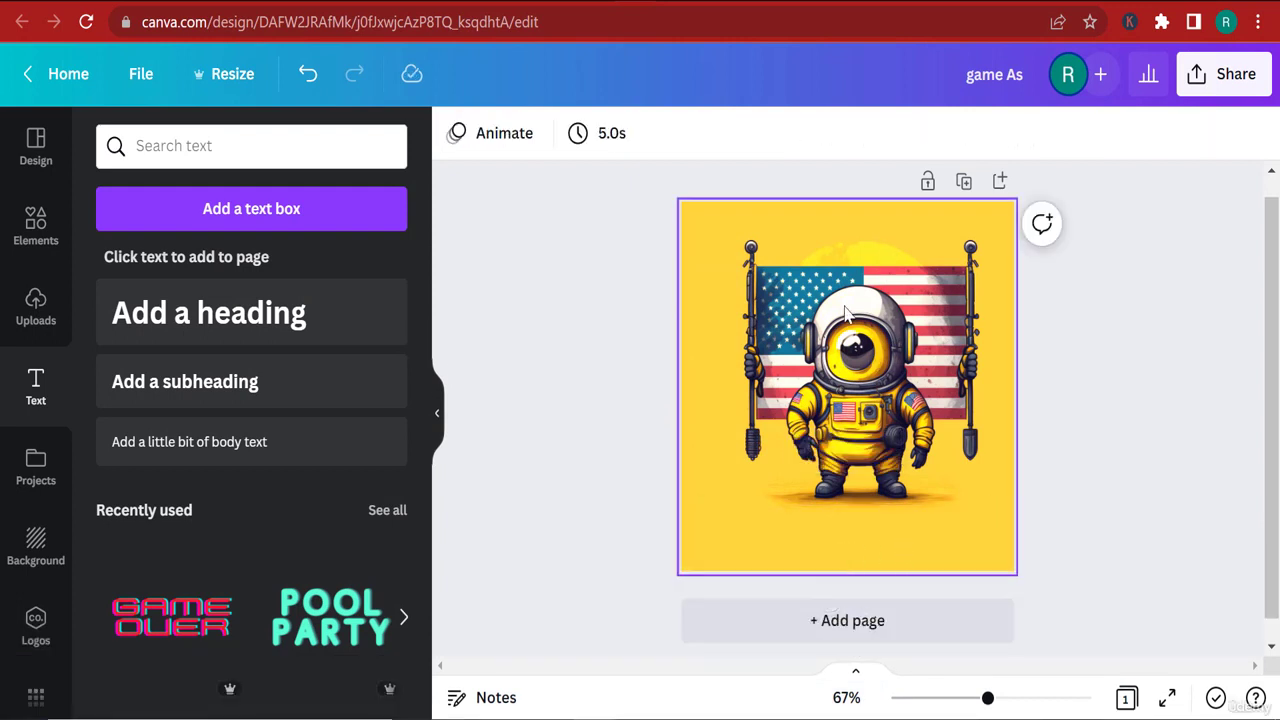
click(866, 383)
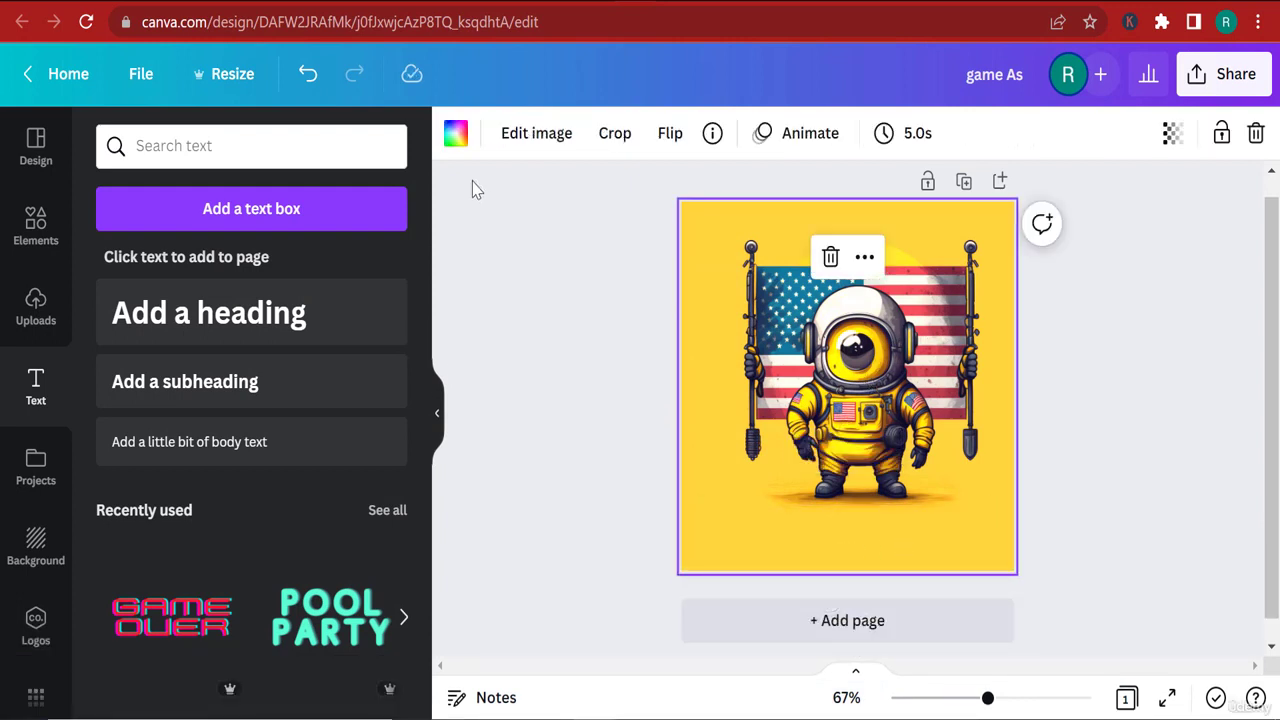
click(556, 136)
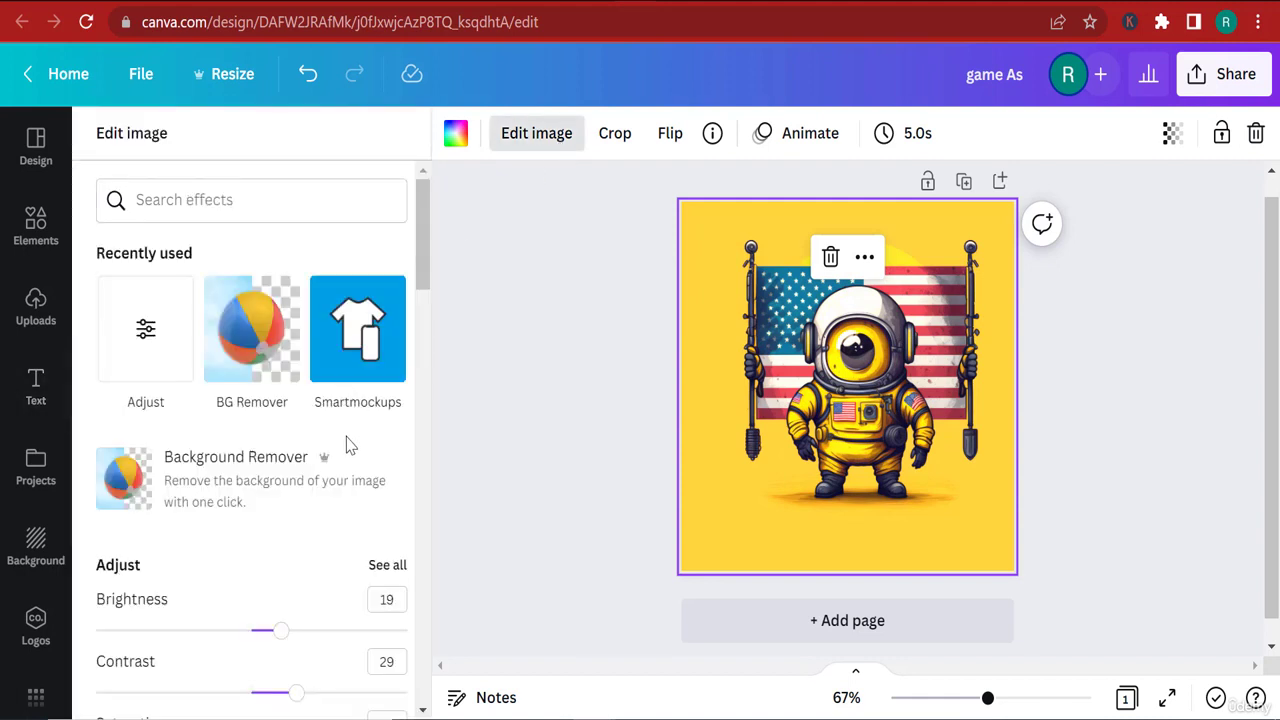
click(266, 471)
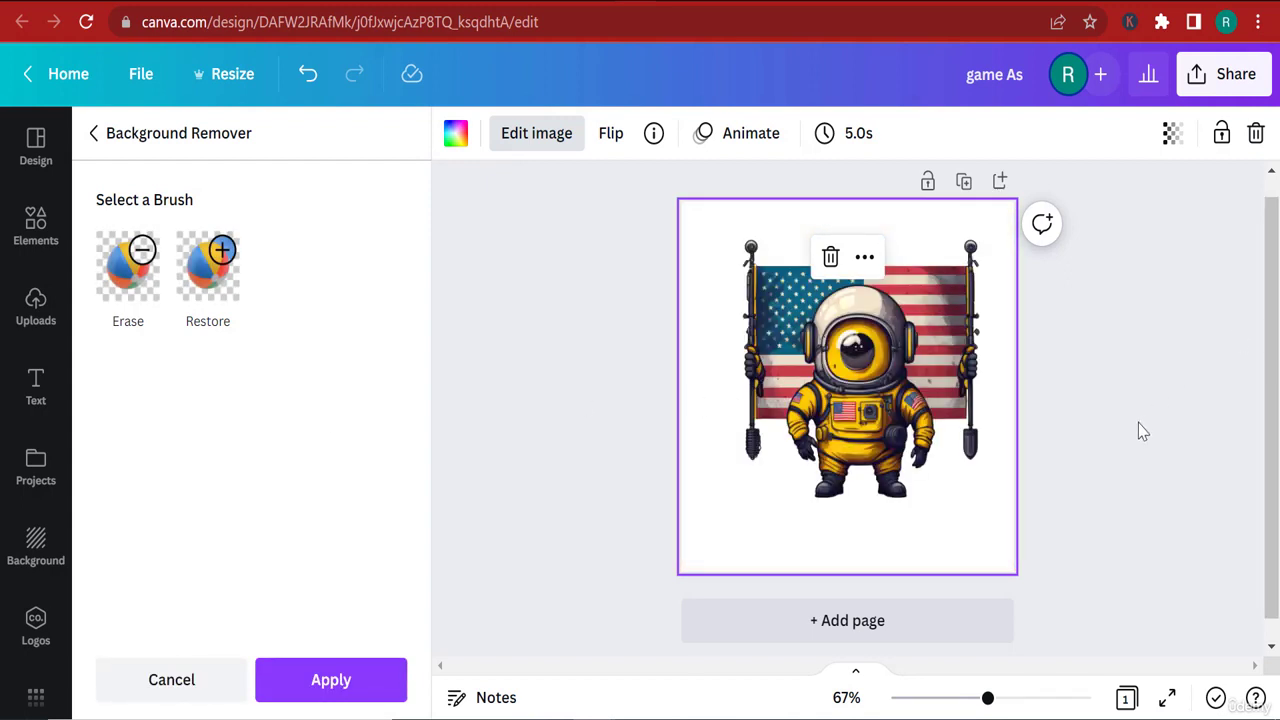
click(843, 420)
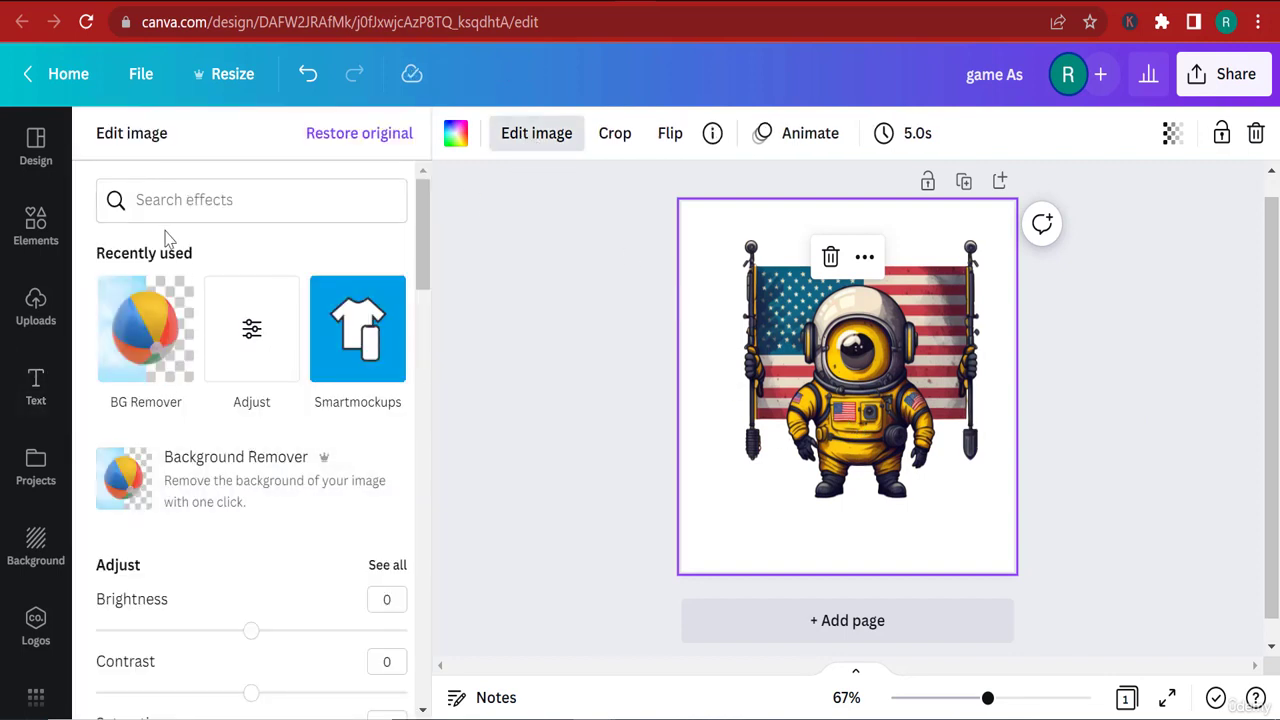
Shift the astronaut image sideways and slightly down within the page frame so the flag and figure sit more centrally
double_click(712, 389)
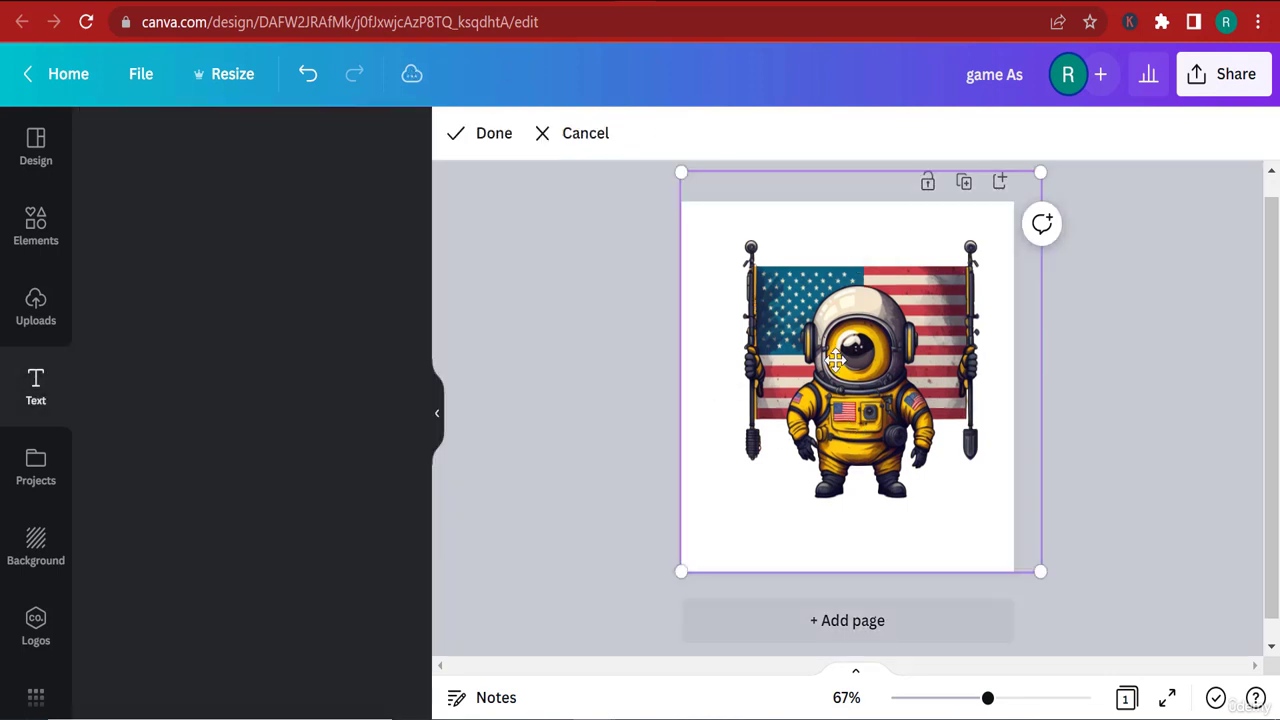
drag(954, 486, 718, 393)
right_click(873, 408)
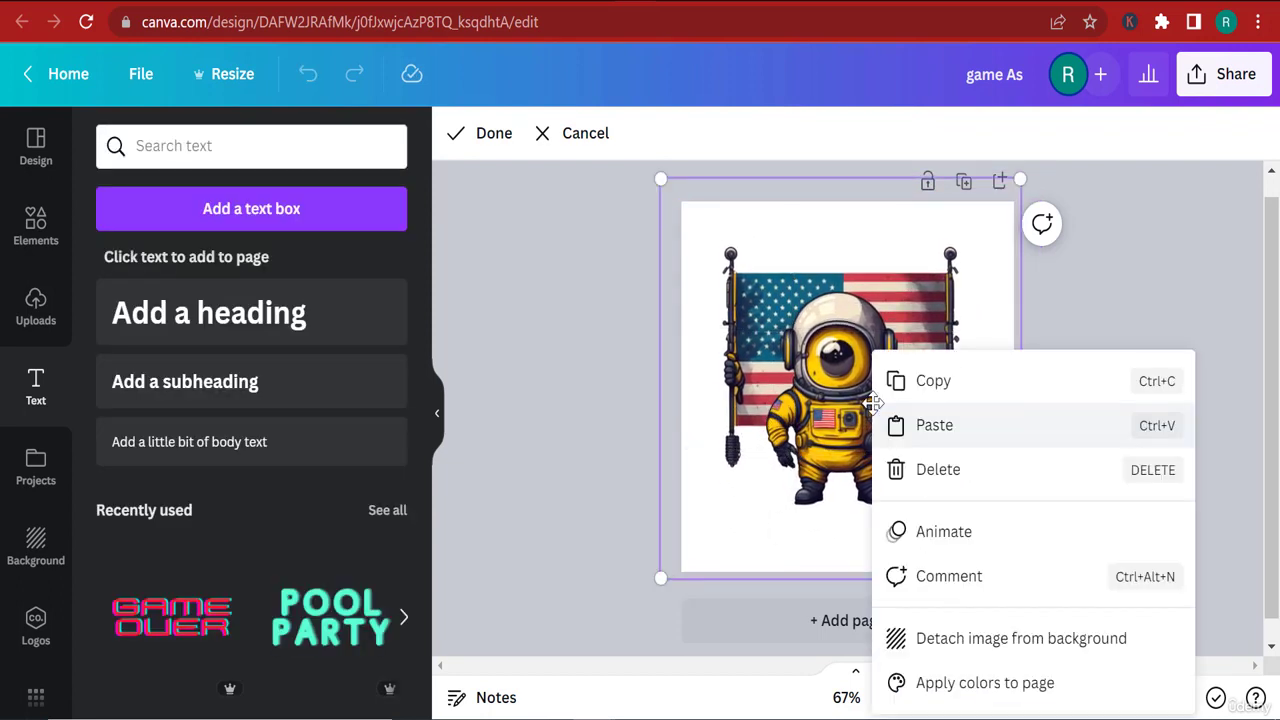
click(1176, 262)
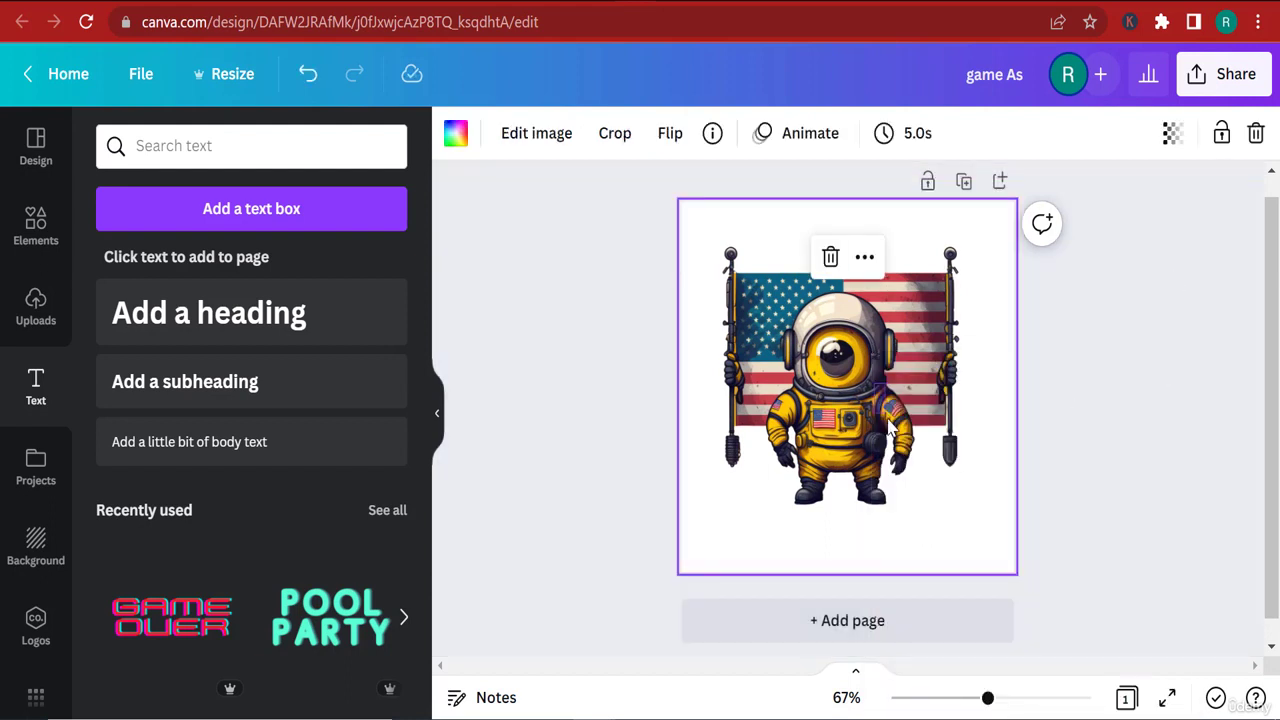
click(1134, 443)
Try changing the page background to the dark photo colour and then white, and undo the colour changes
click(897, 390)
click(455, 133)
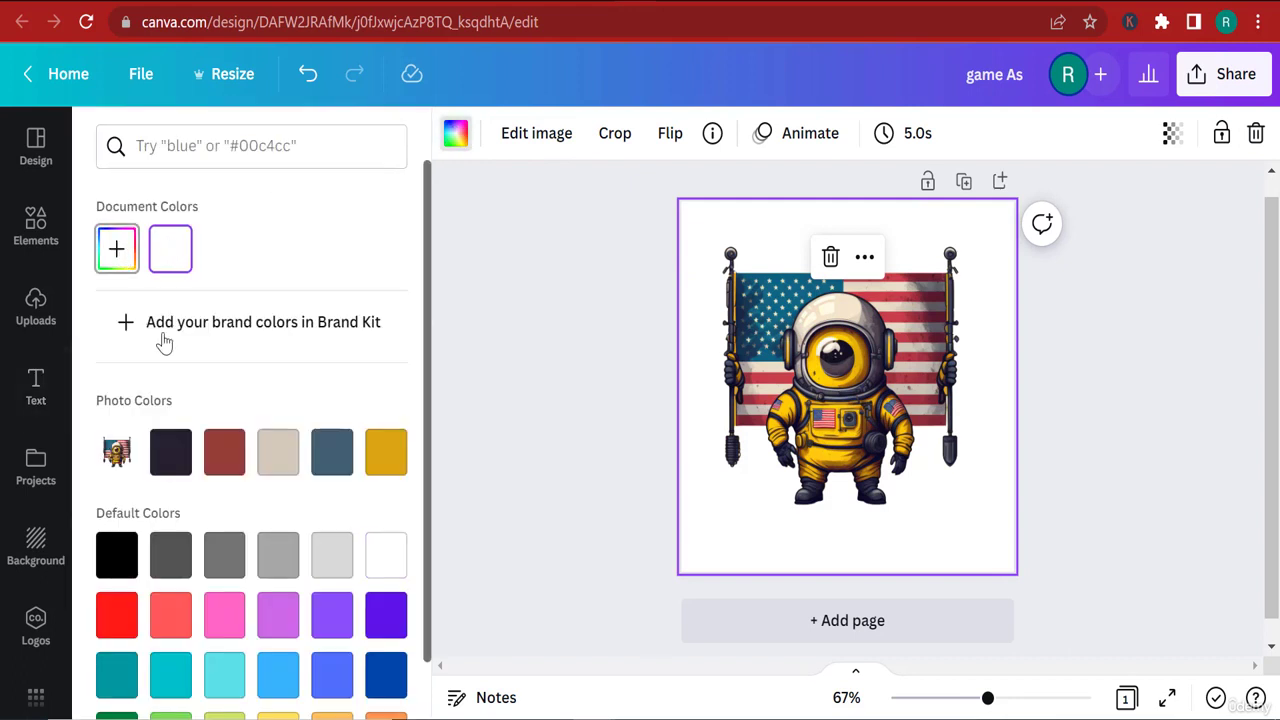
click(175, 438)
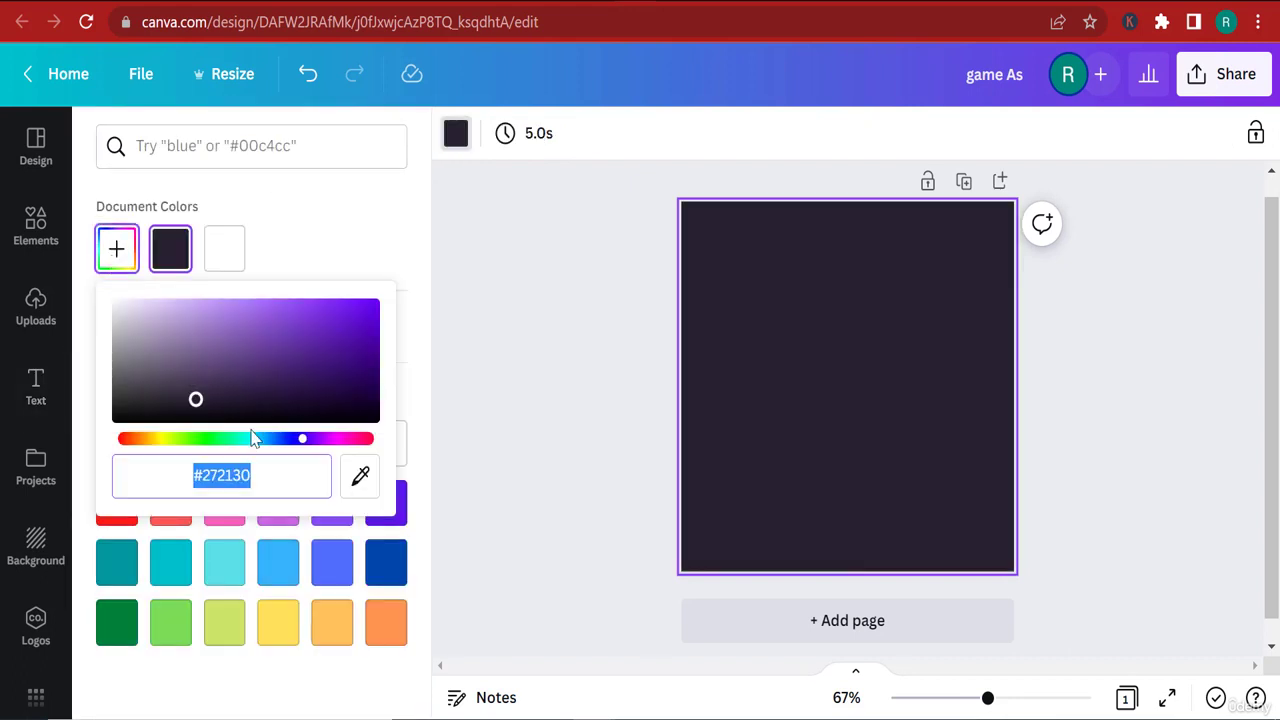
drag(154, 334, 58, 275)
click(903, 397)
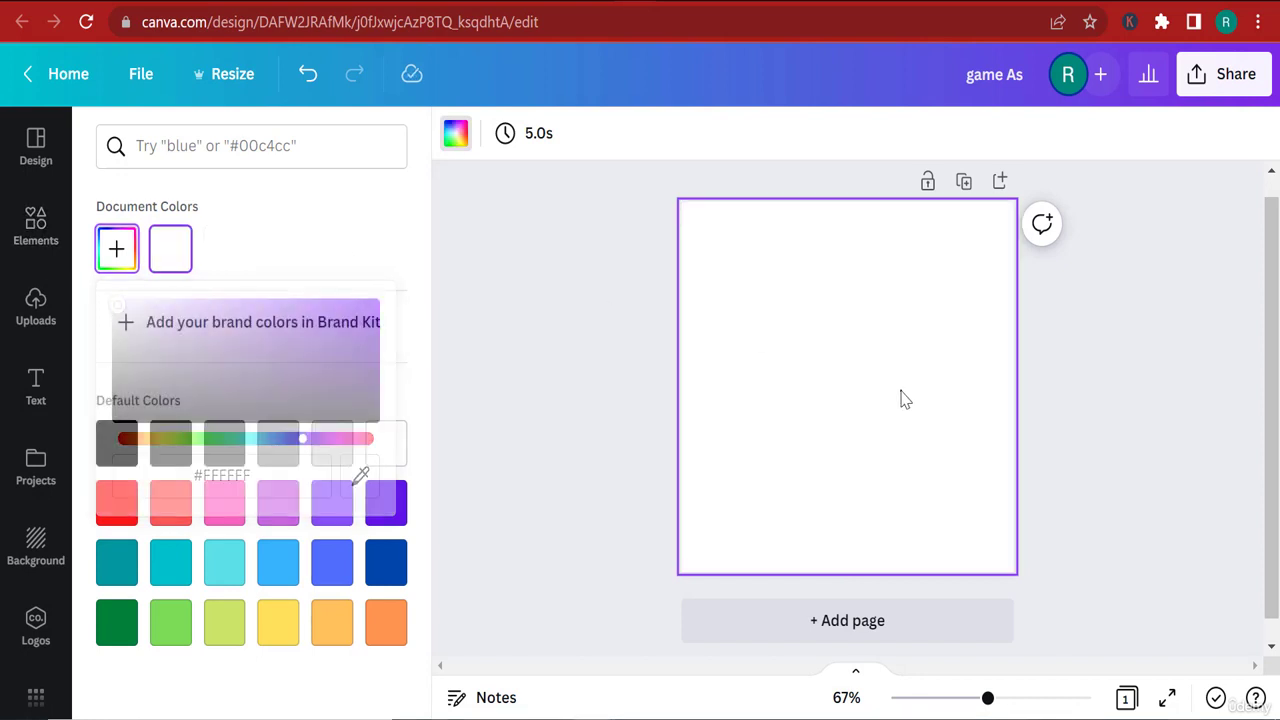
click(322, 77)
click(320, 77)
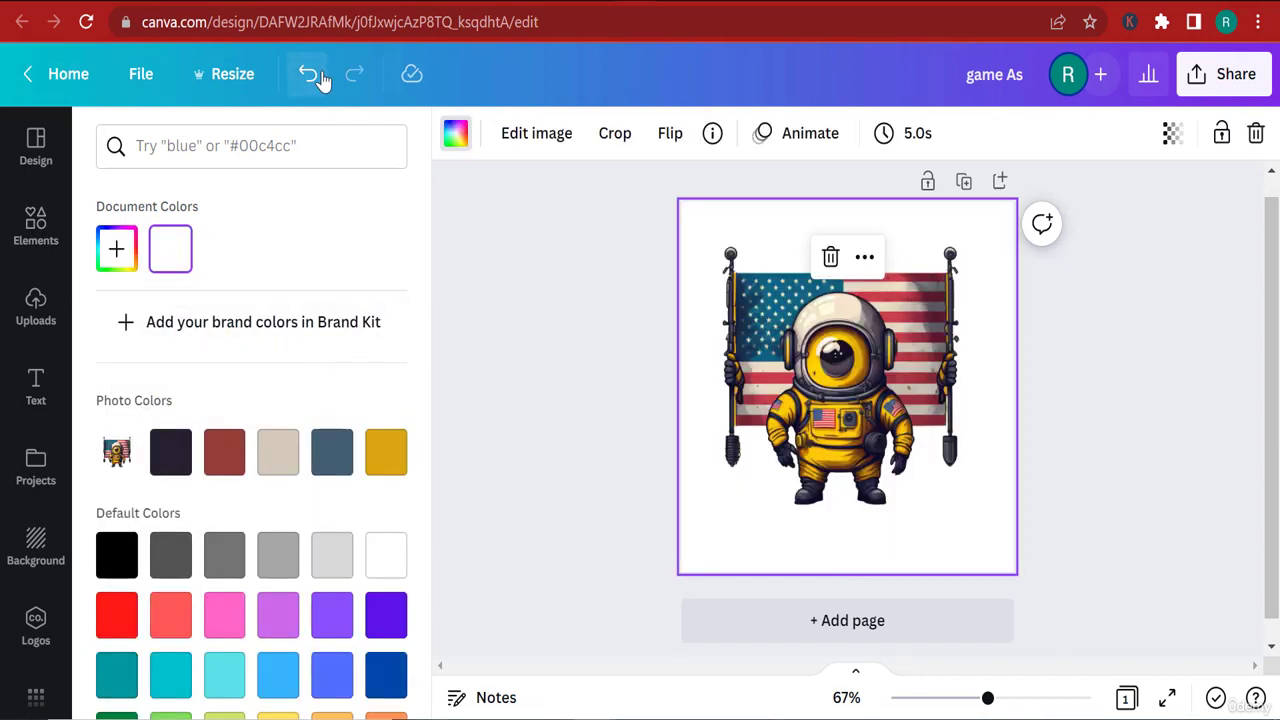
Shrink the astronaut image slightly within the page frame and centre it on the page
click(950, 698)
click(1022, 512)
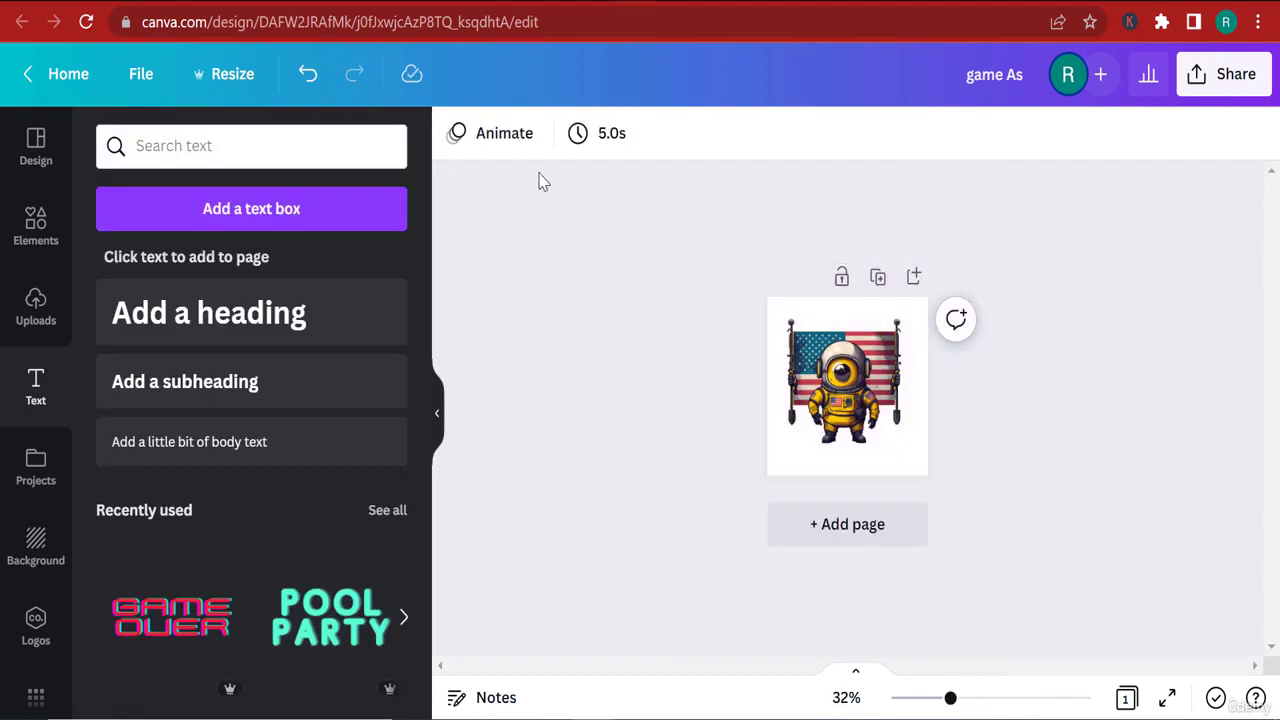
double_click(828, 377)
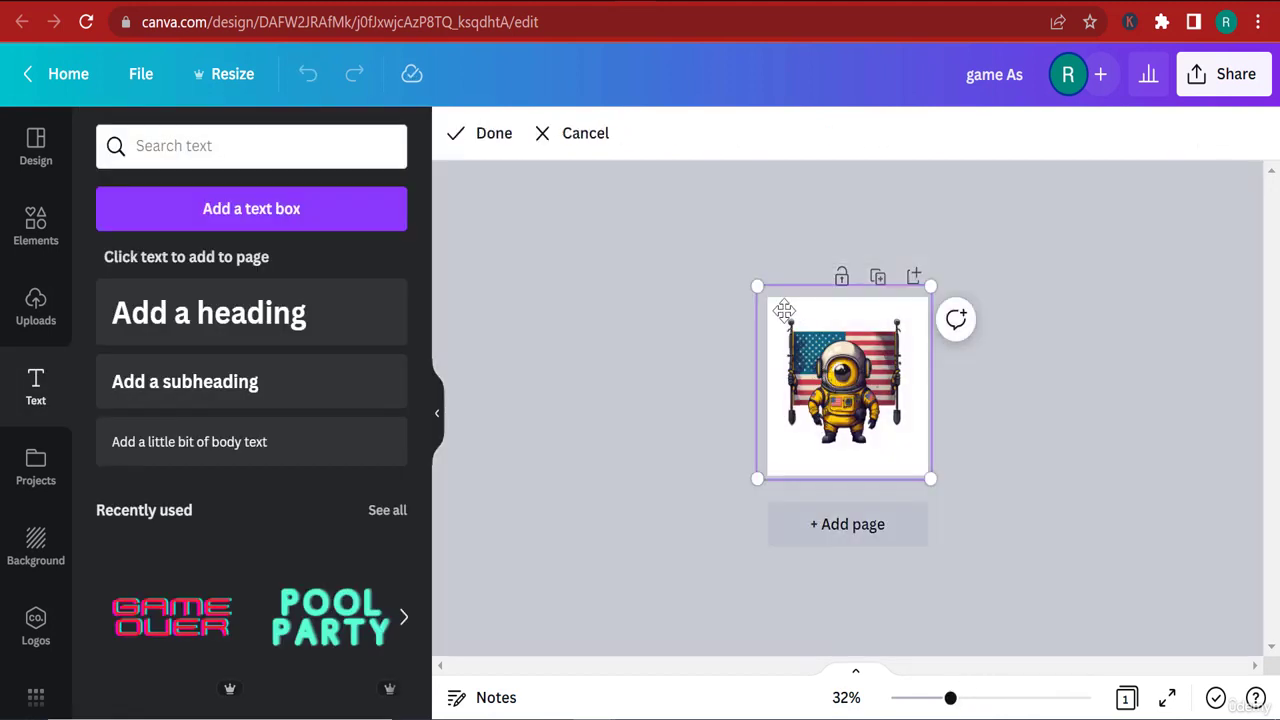
drag(758, 285, 766, 351)
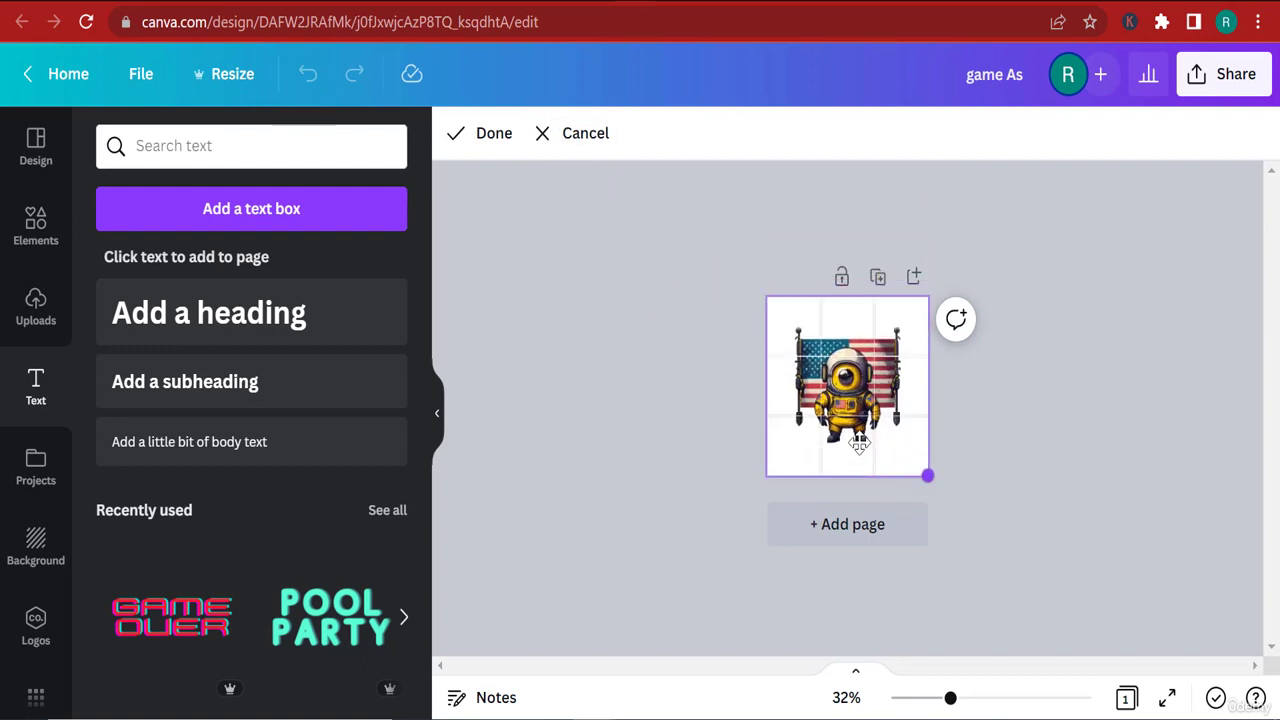
click(1017, 486)
click(1005, 457)
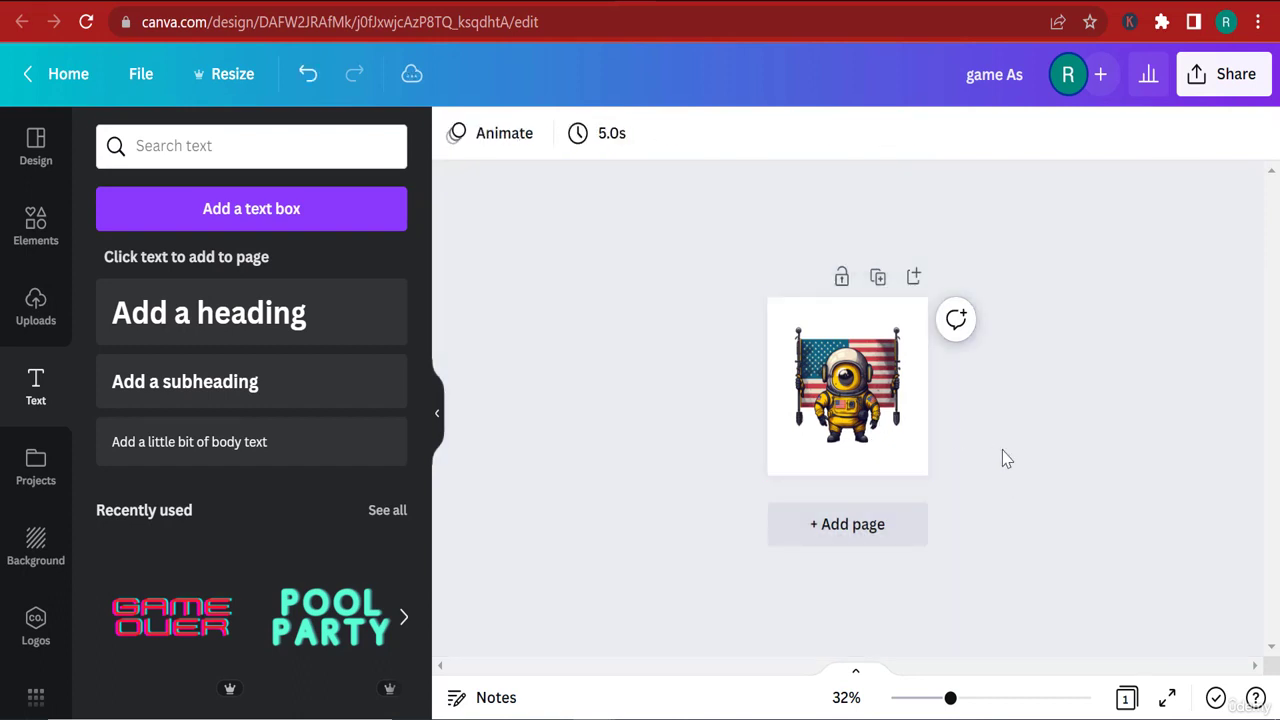
Download the astronaut design as a PNG at 500 × 500 px with a transparent background
click(876, 370)
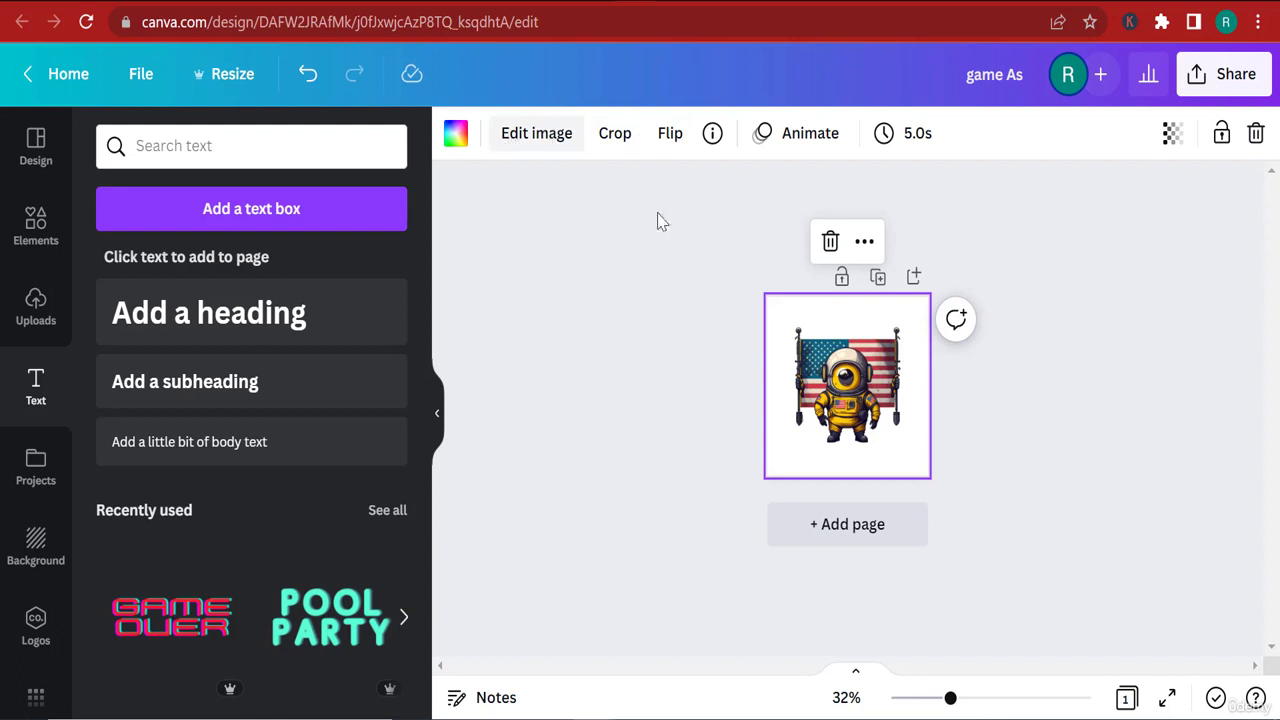
key(ctrl+plus)
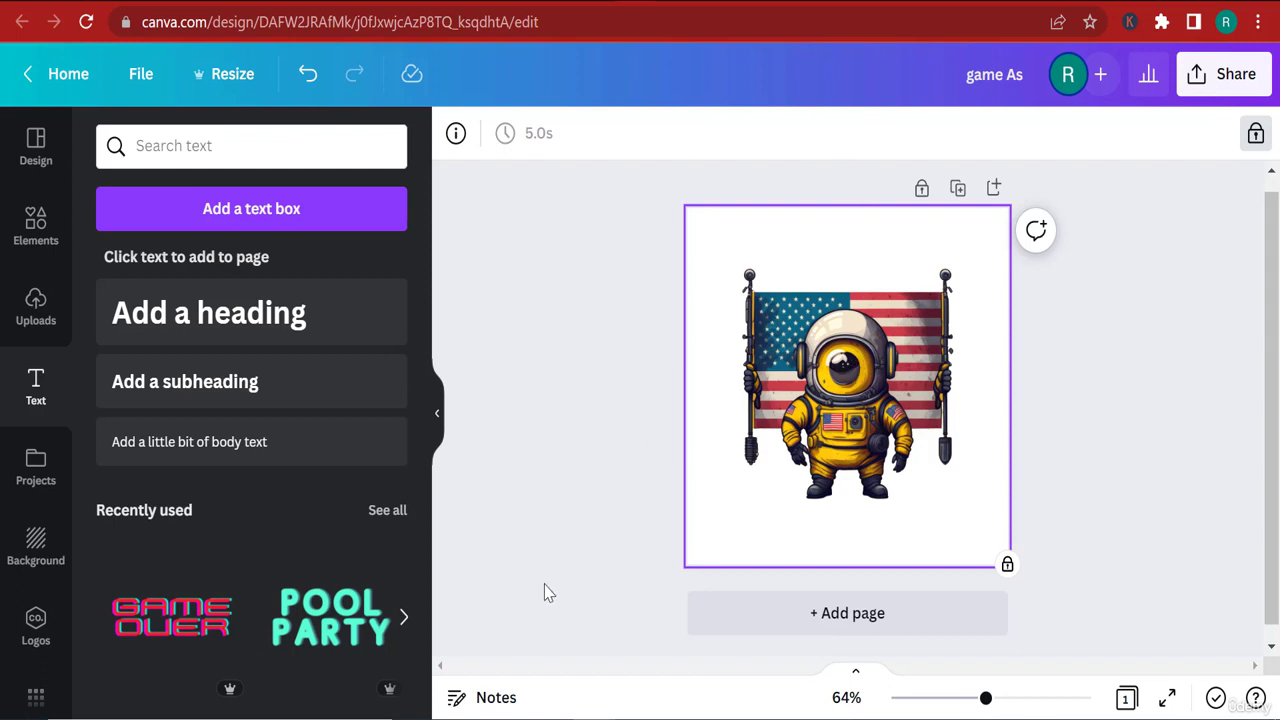
click(1223, 74)
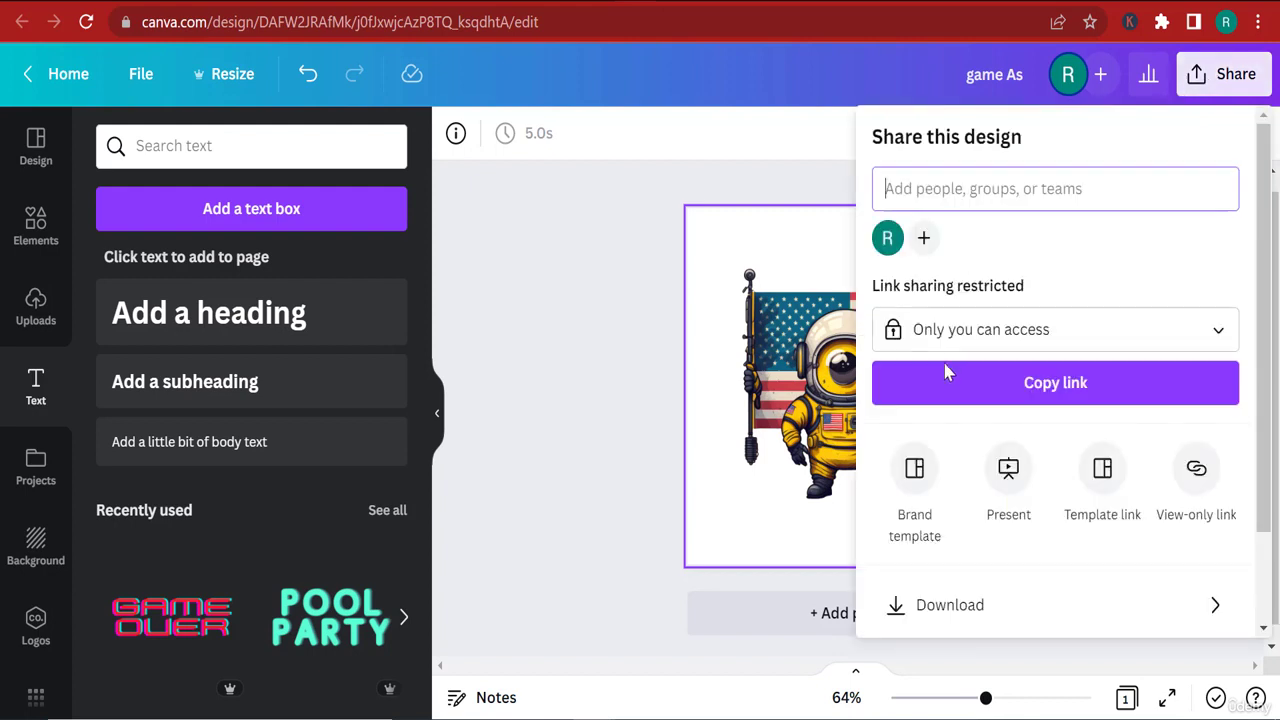
scroll(960, 470, down, 2)
click(1004, 485)
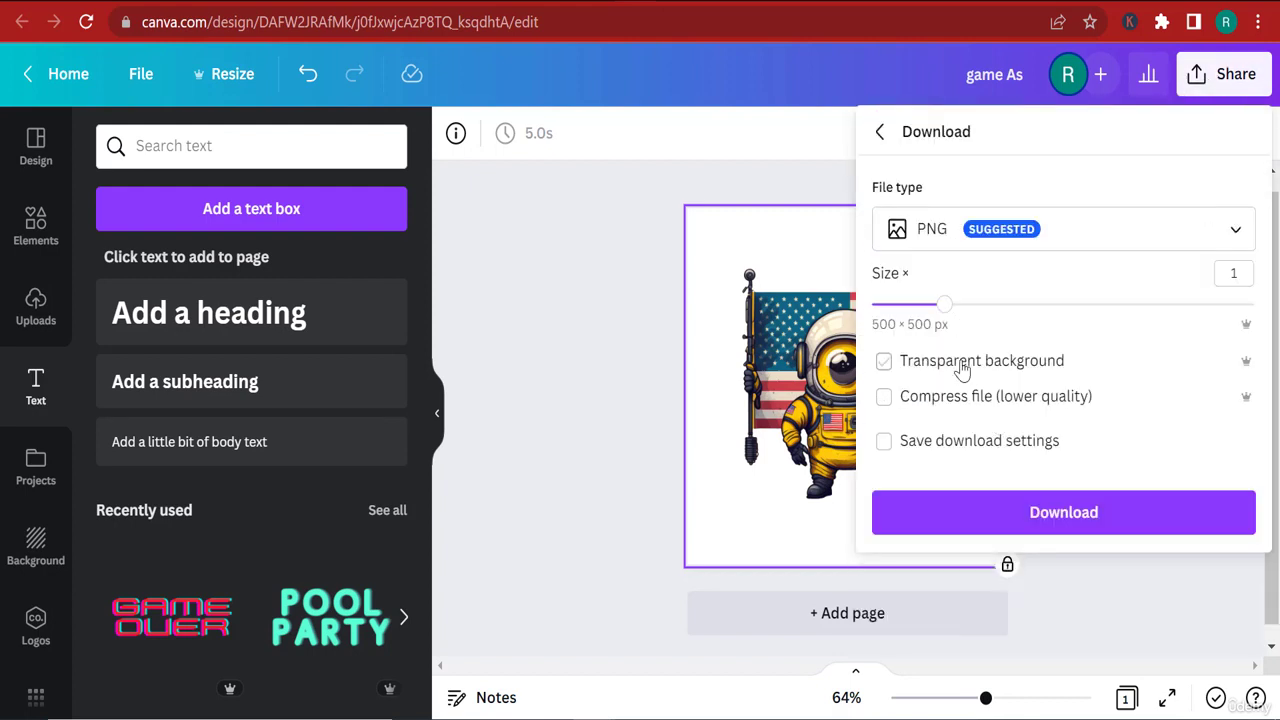
click(960, 363)
click(1004, 507)
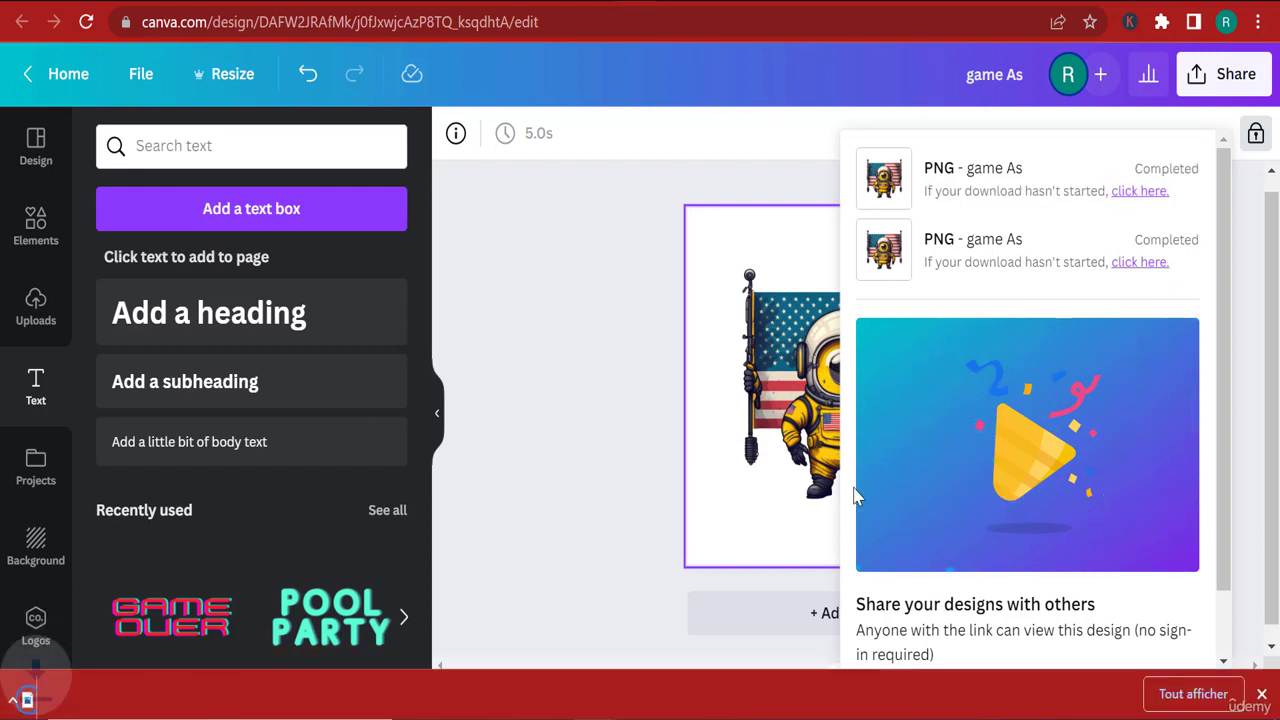
click(748, 382)
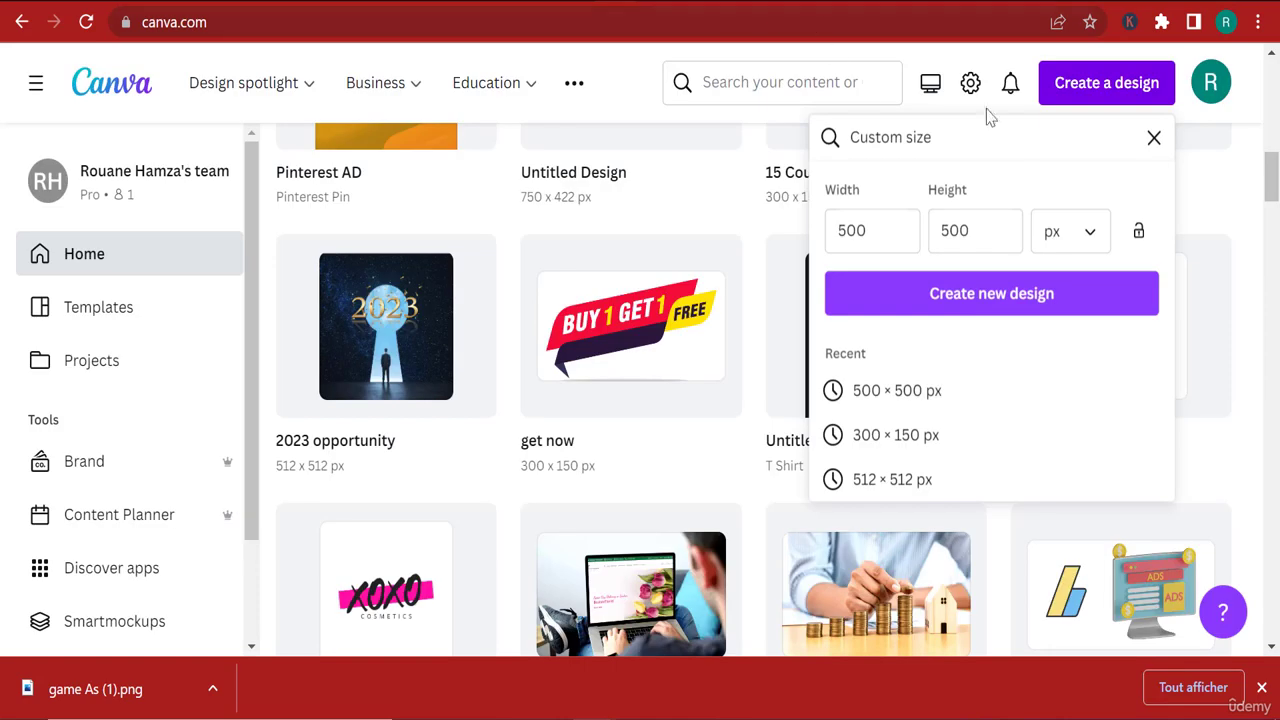
Create a new 500 × 500 px design, then upload the image game As (1) and place it on the page
click(968, 300)
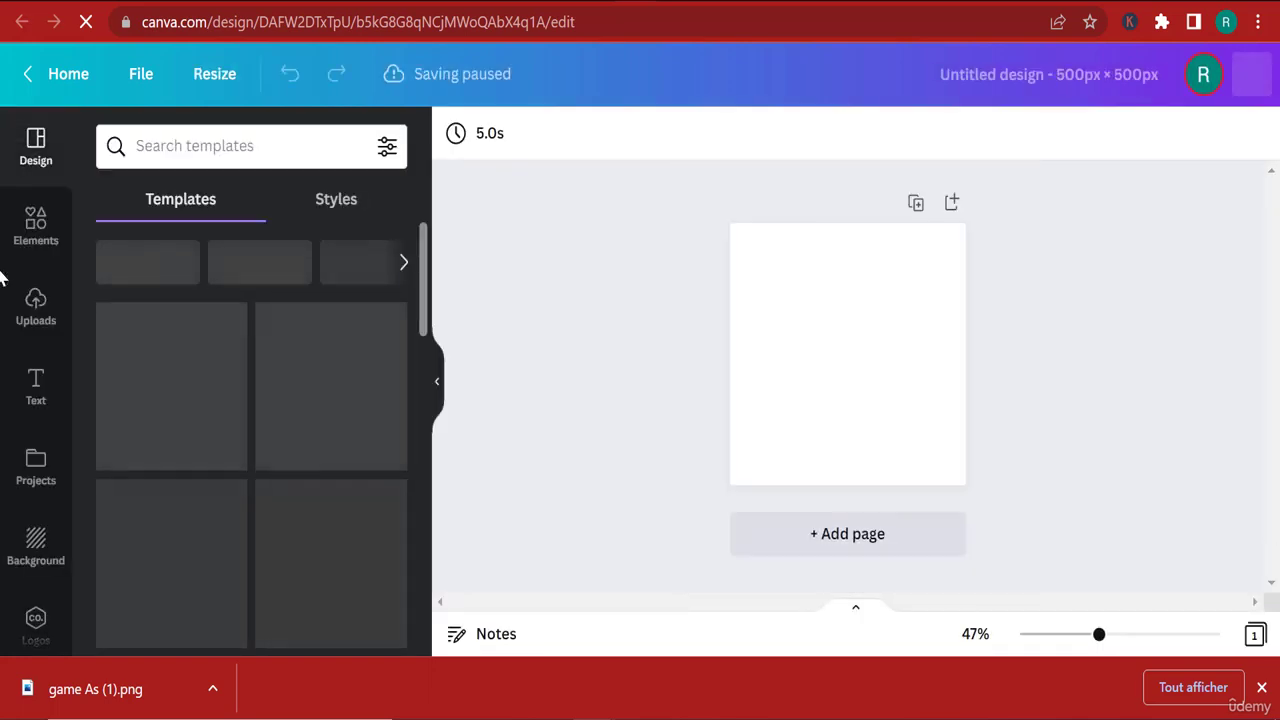
click(32, 316)
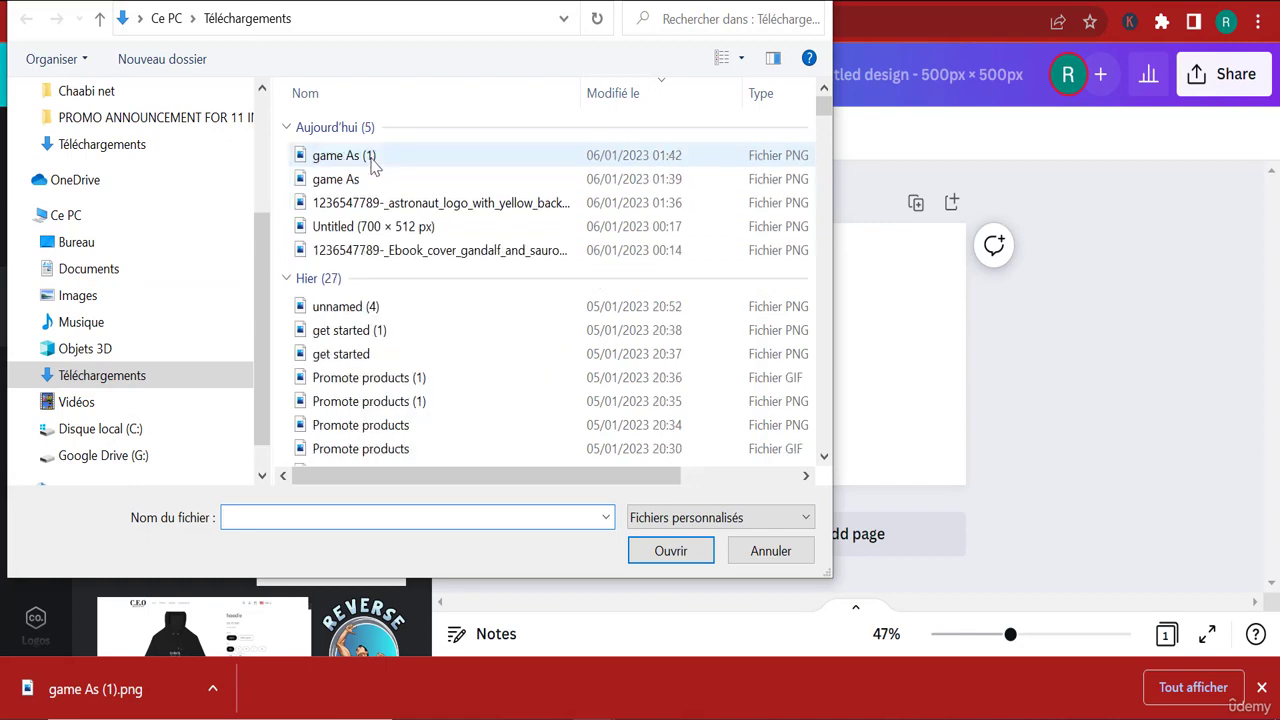
click(369, 156)
double_click(369, 156)
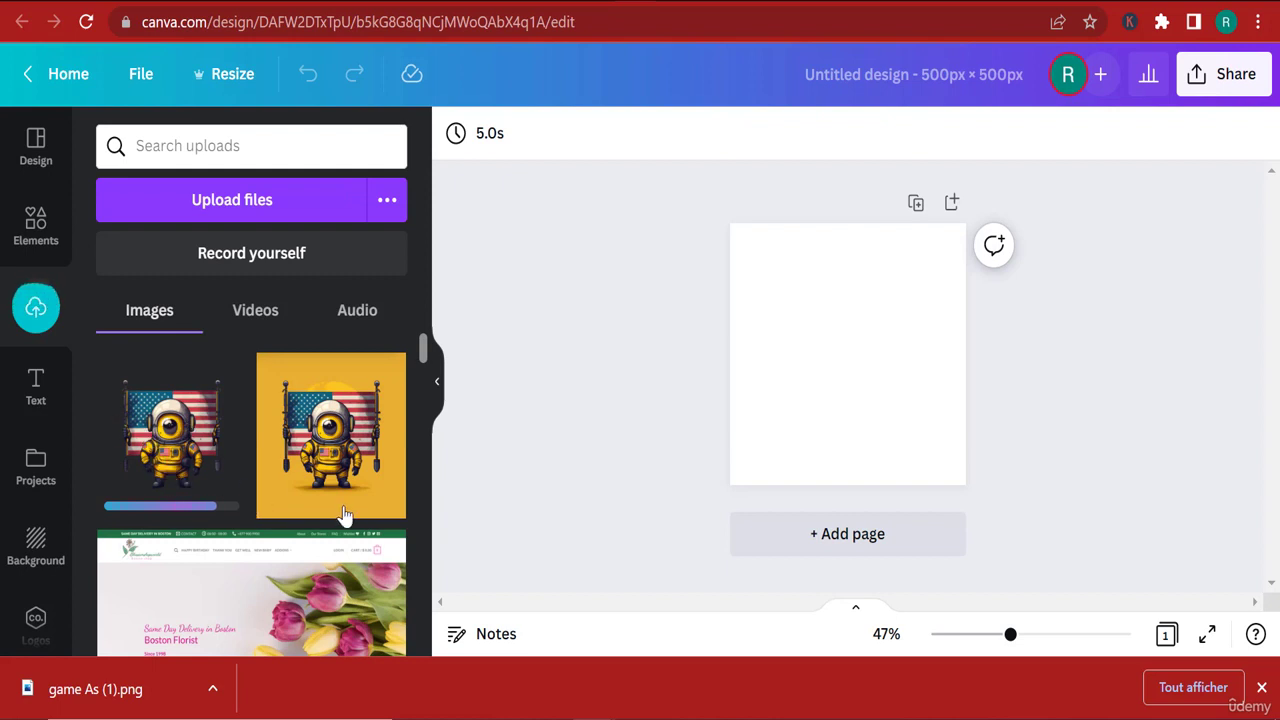
click(163, 451)
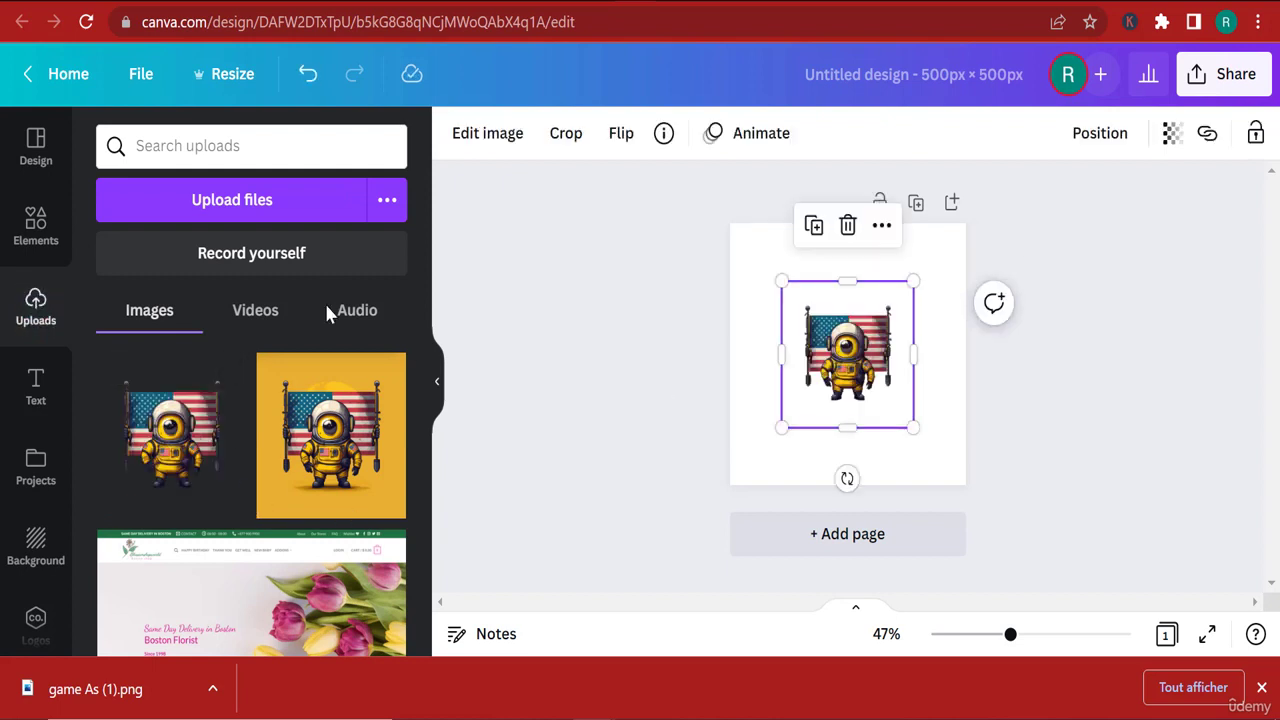
Try a black page background behind the astronaut, then set the background back to white
click(790, 272)
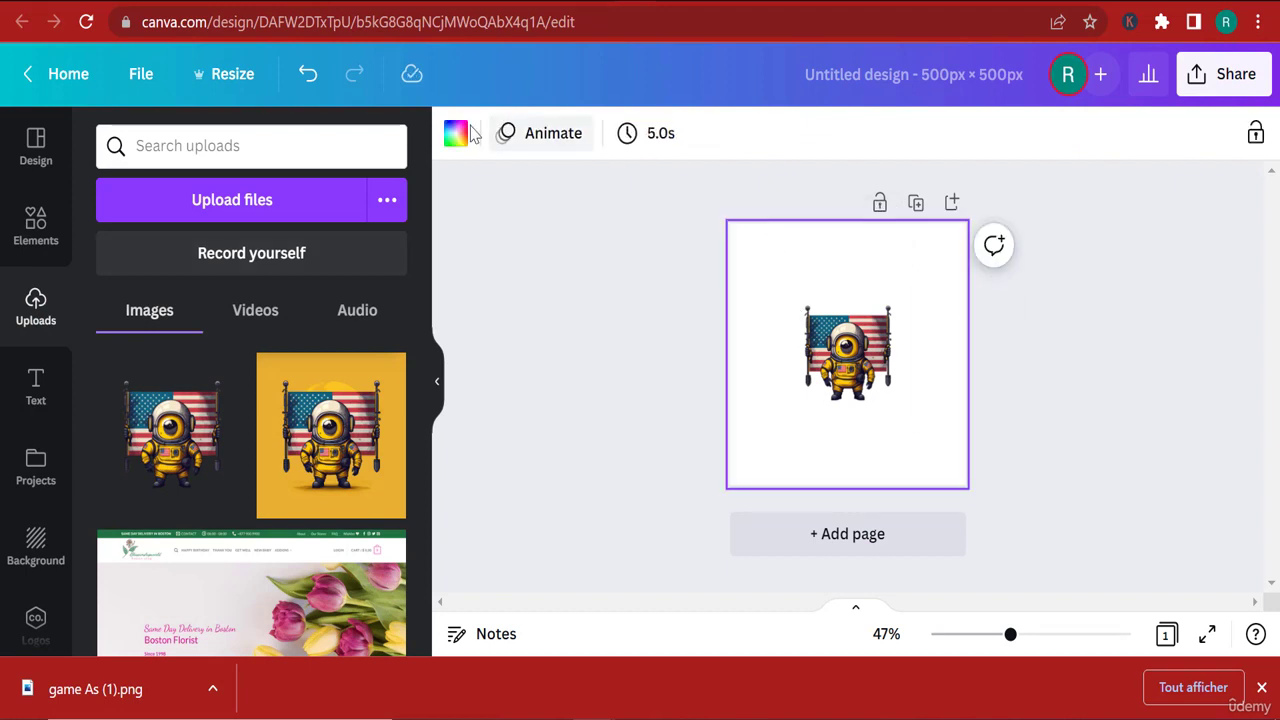
click(456, 133)
click(117, 560)
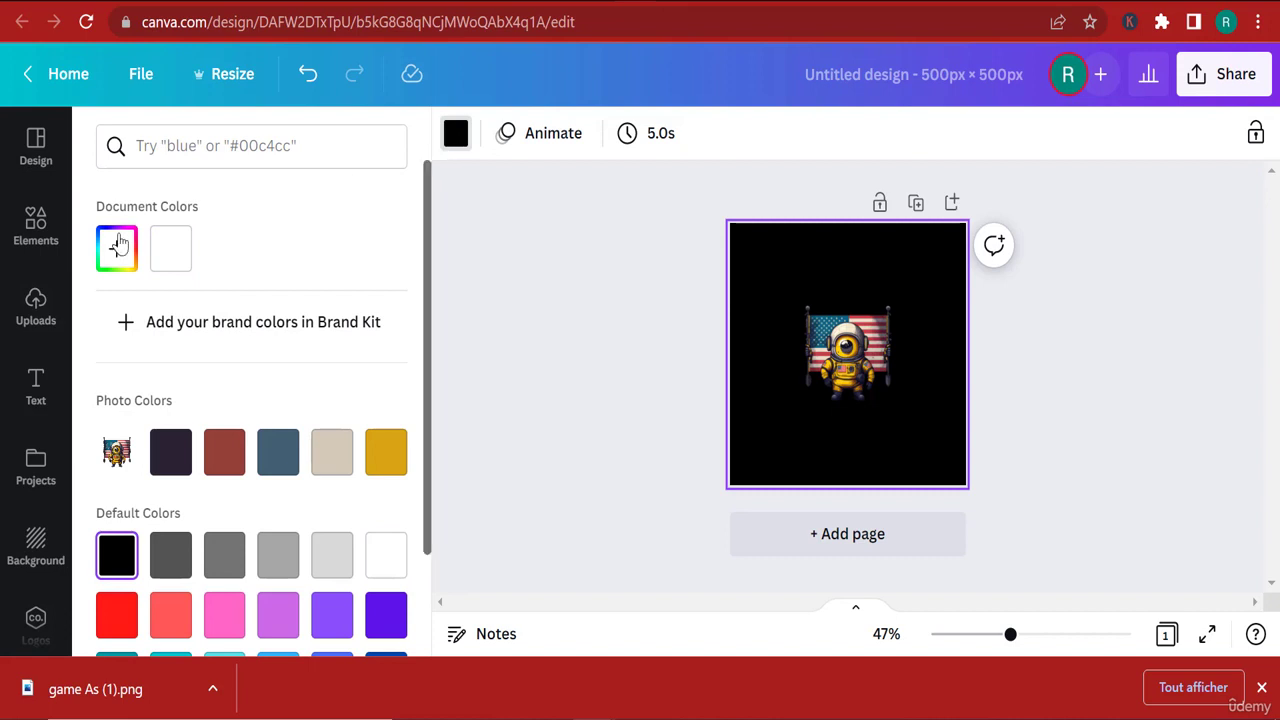
click(172, 262)
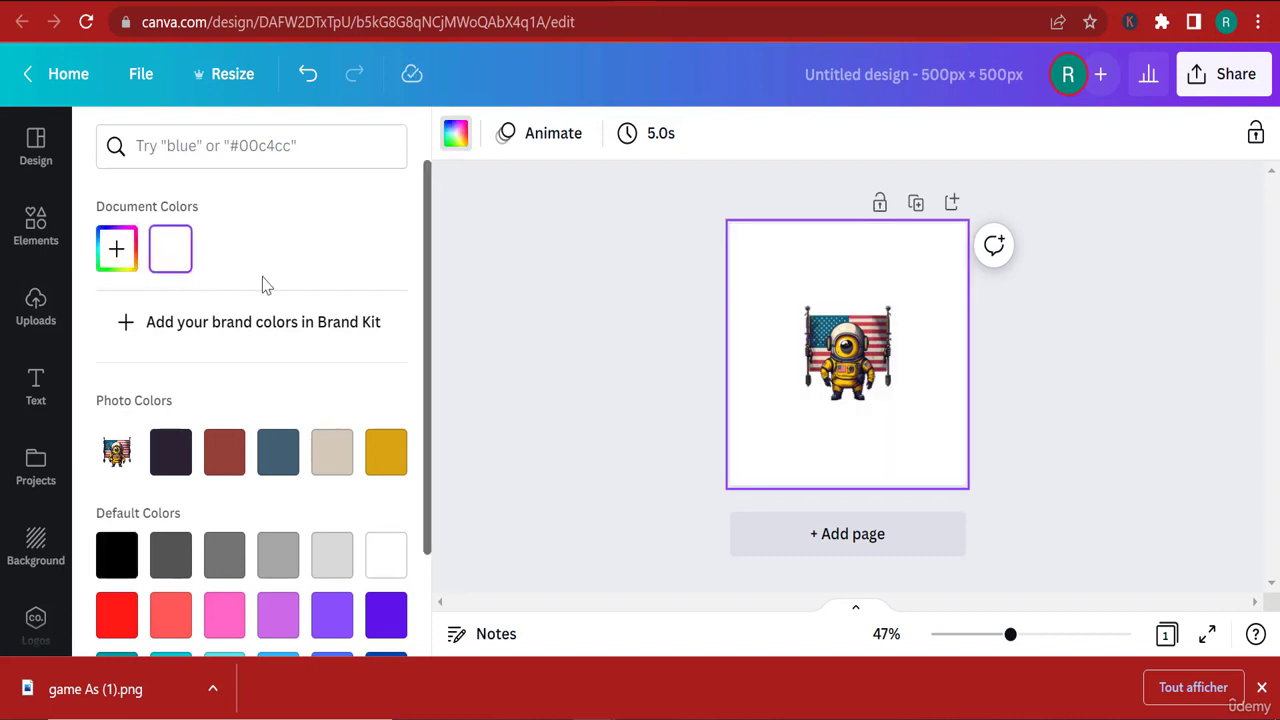
Search the elements for GALAXIES and add the purple galaxy photo to the page
click(14, 244)
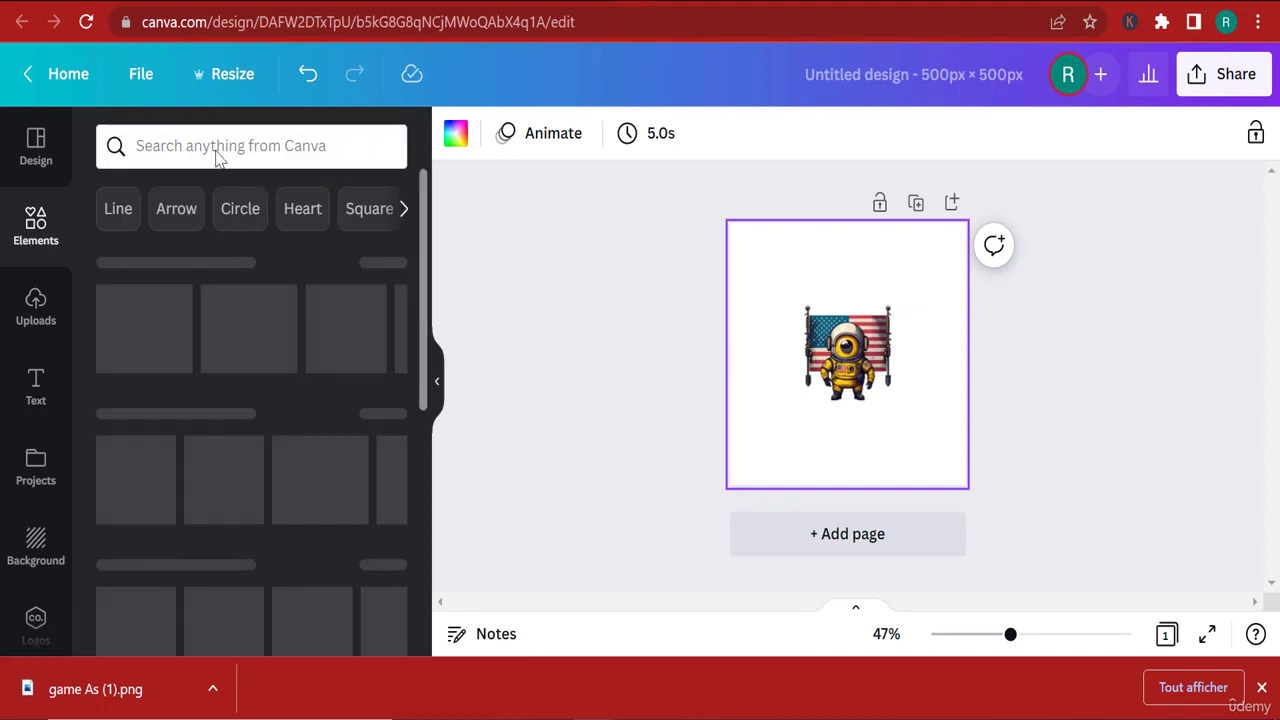
click(212, 146)
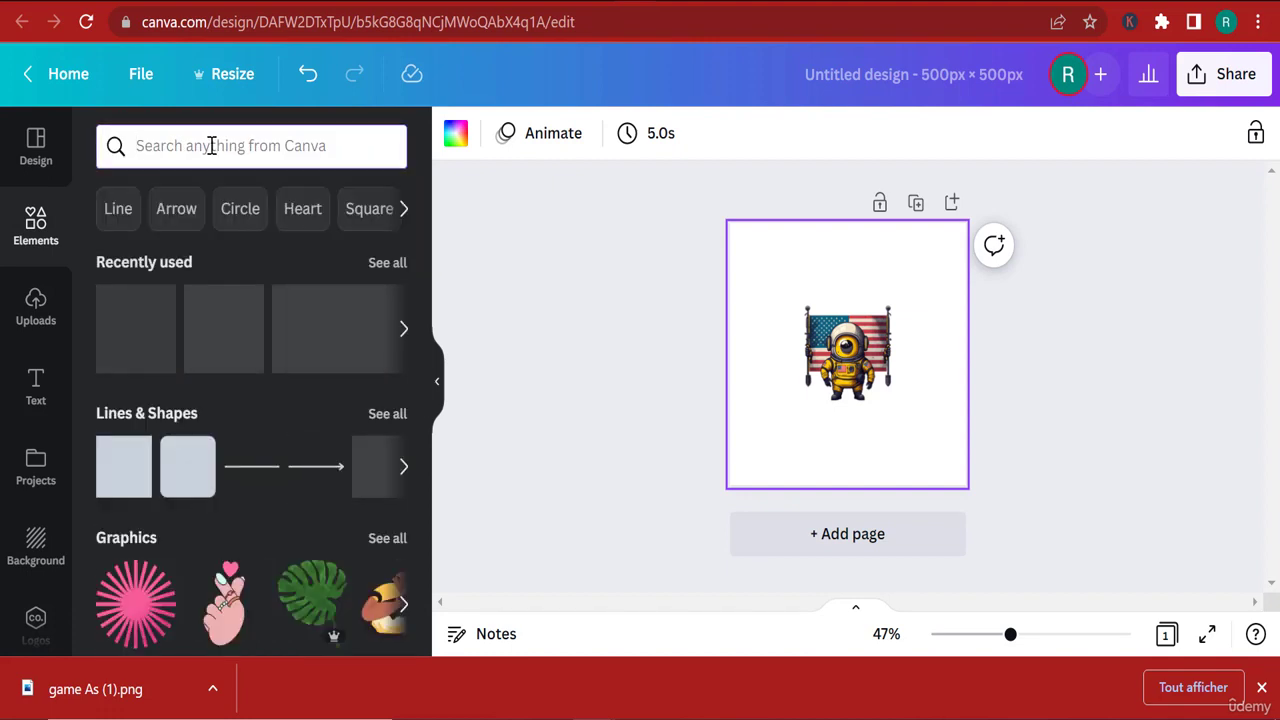
text(GALAXIES)
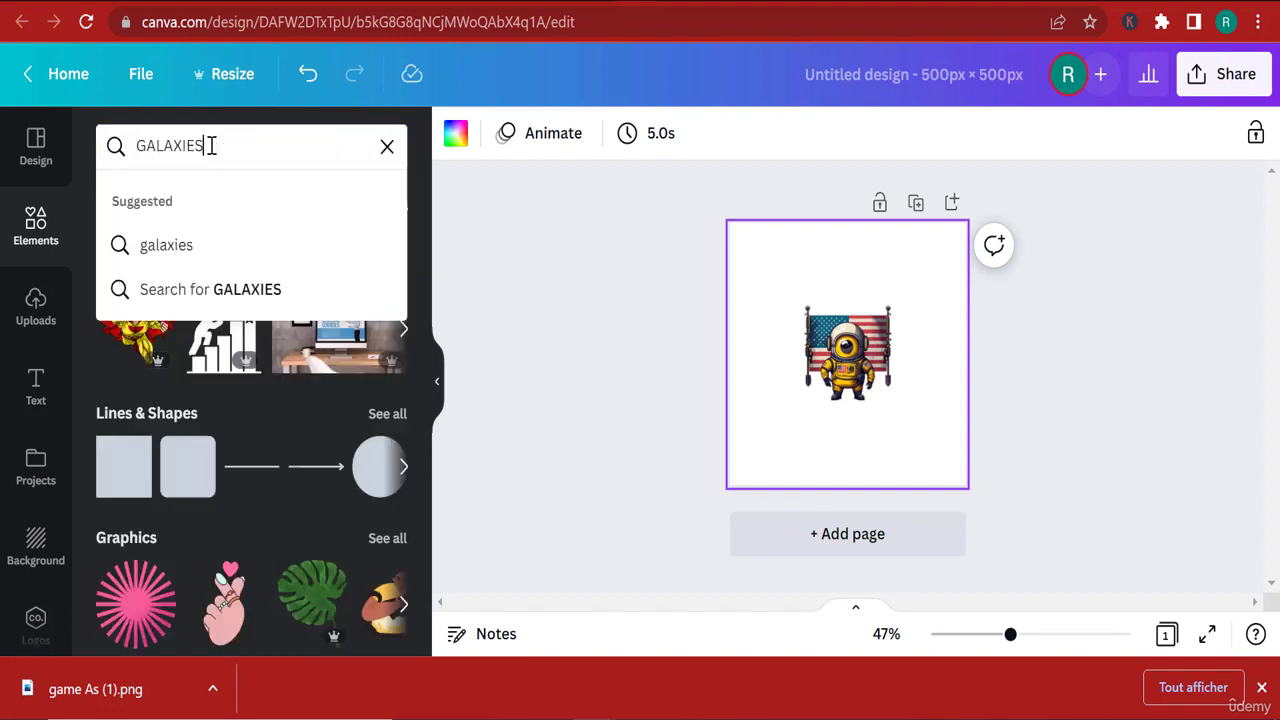
key(Return)
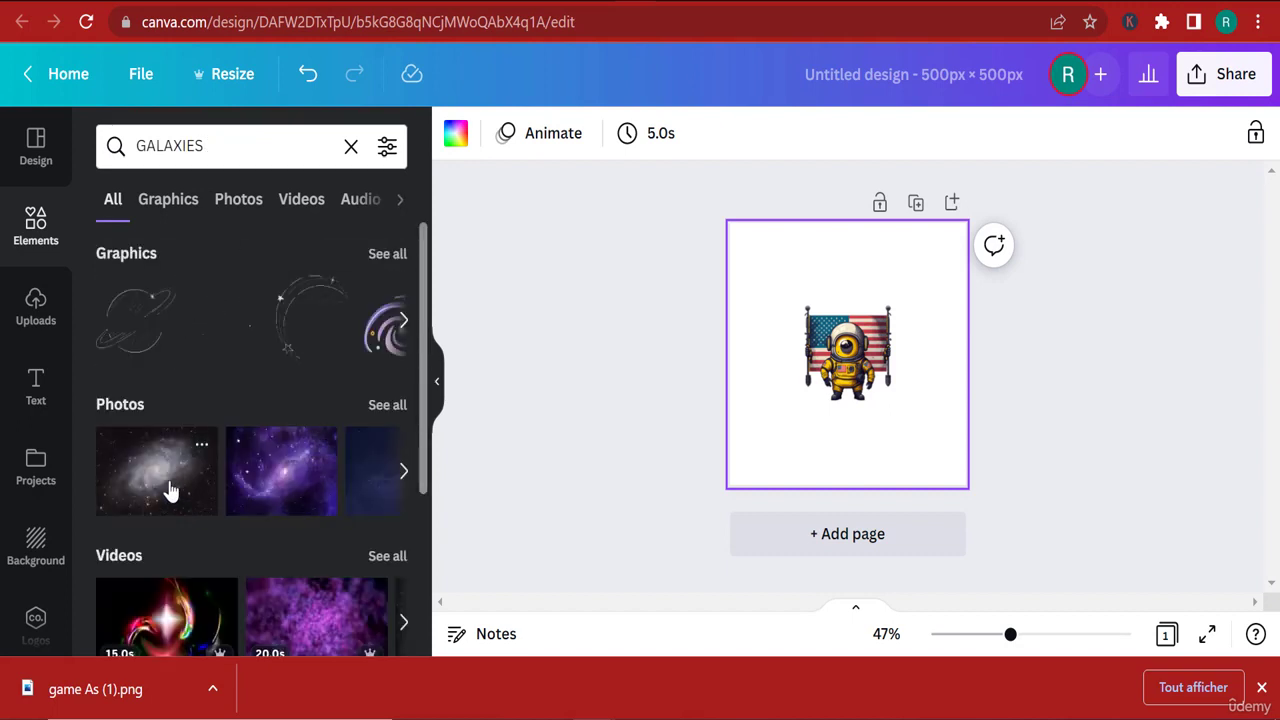
click(280, 484)
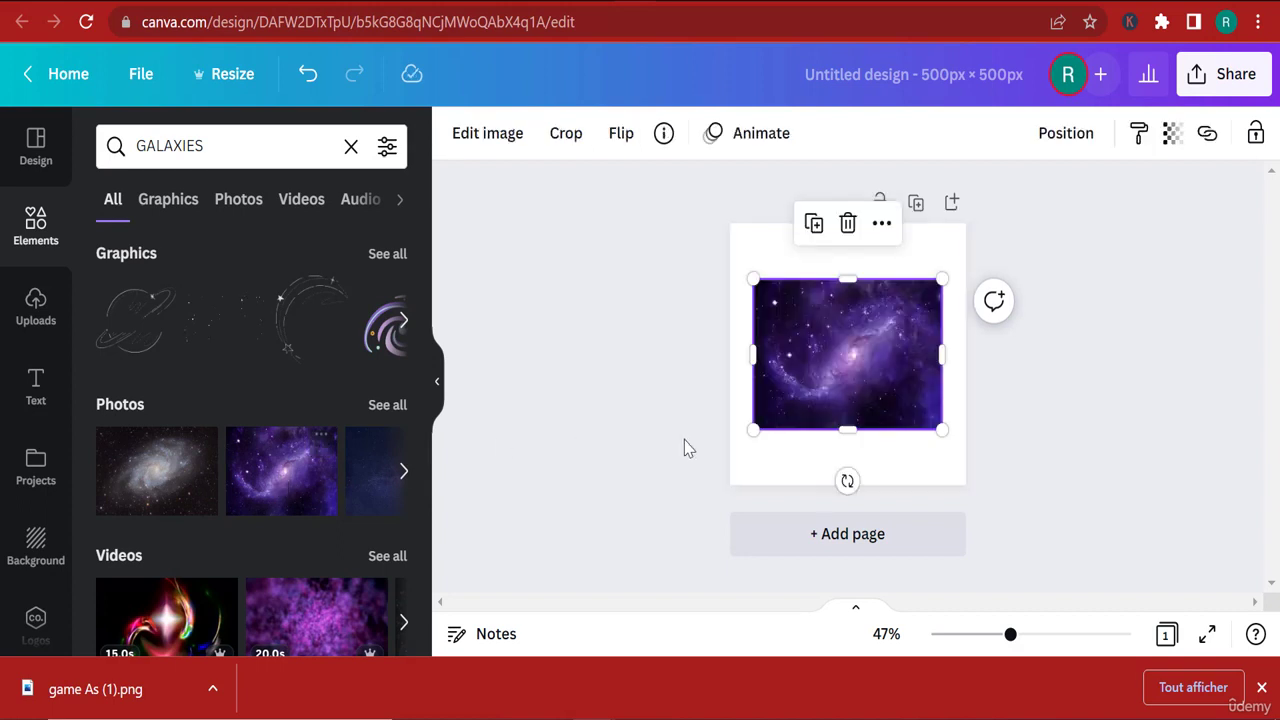
Send the galaxy photo behind the astronaut and enlarge it from the page's upper-left corner to cover the whole page
drag(907, 400, 885, 337)
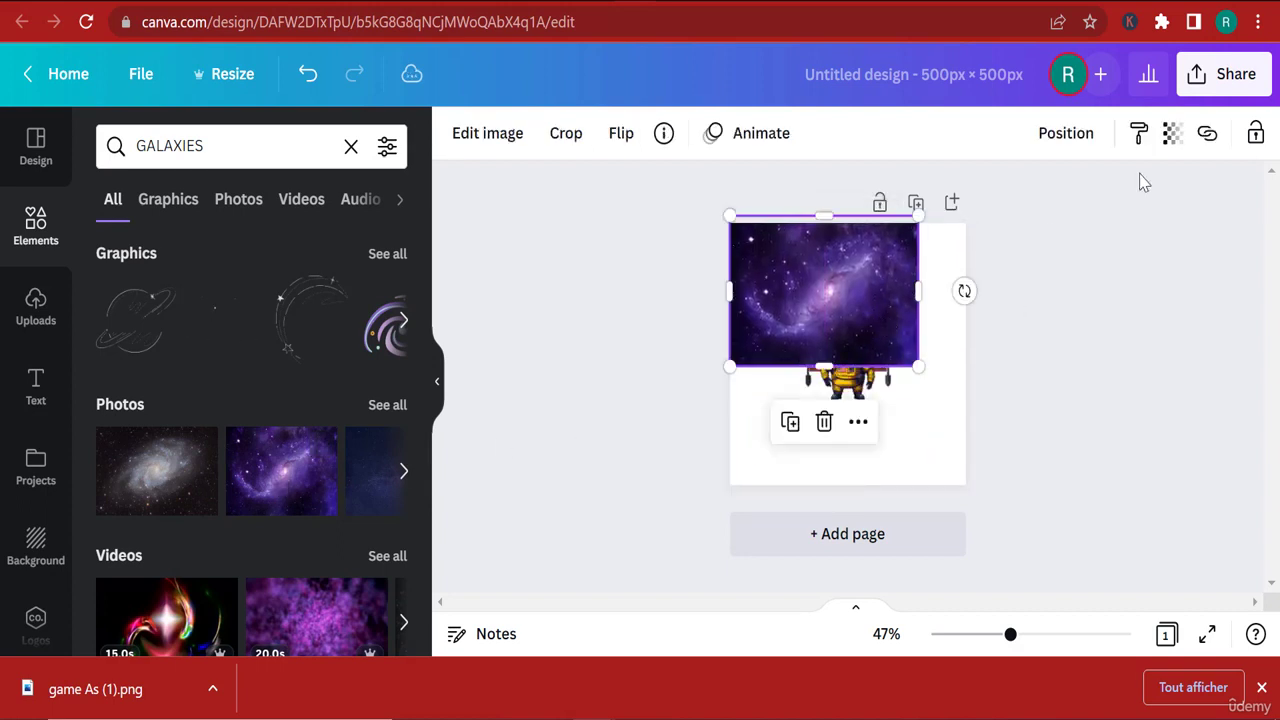
click(1066, 134)
click(957, 200)
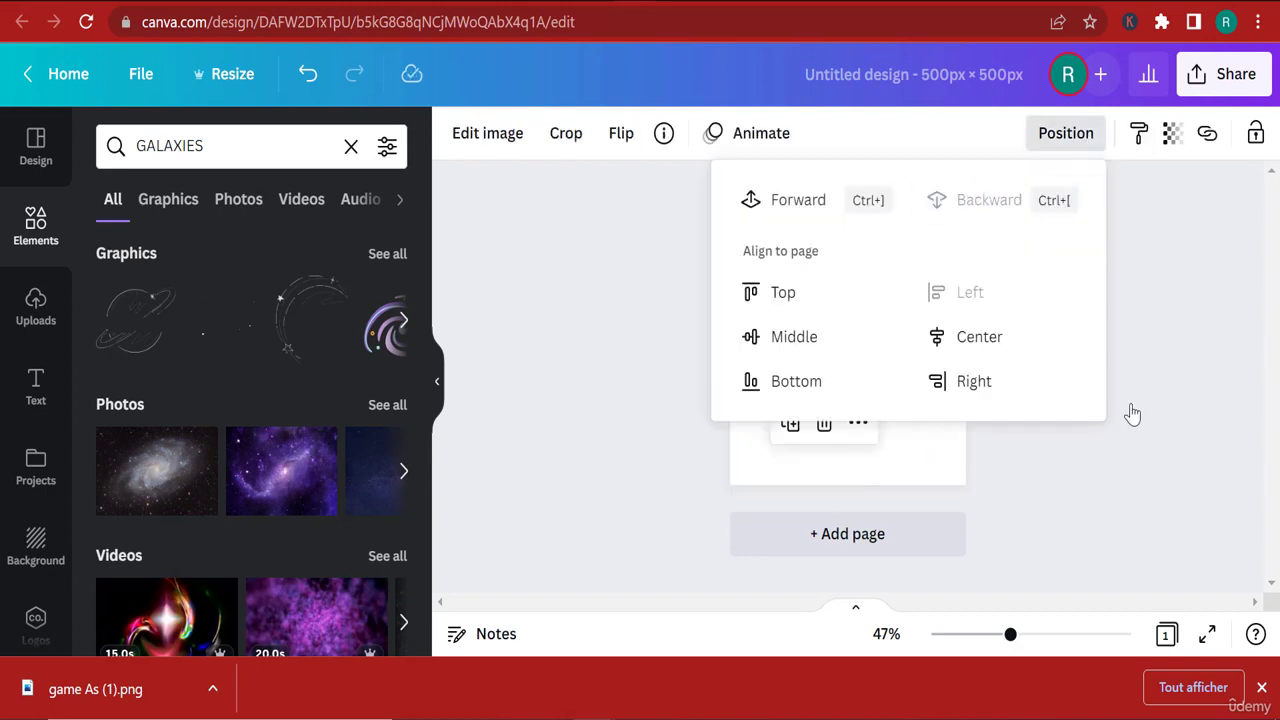
click(880, 320)
drag(1030, 609, 1070, 660)
Crop the empty margins around the astronaut image on all four sides and enlarge it to roughly twice its size
click(922, 400)
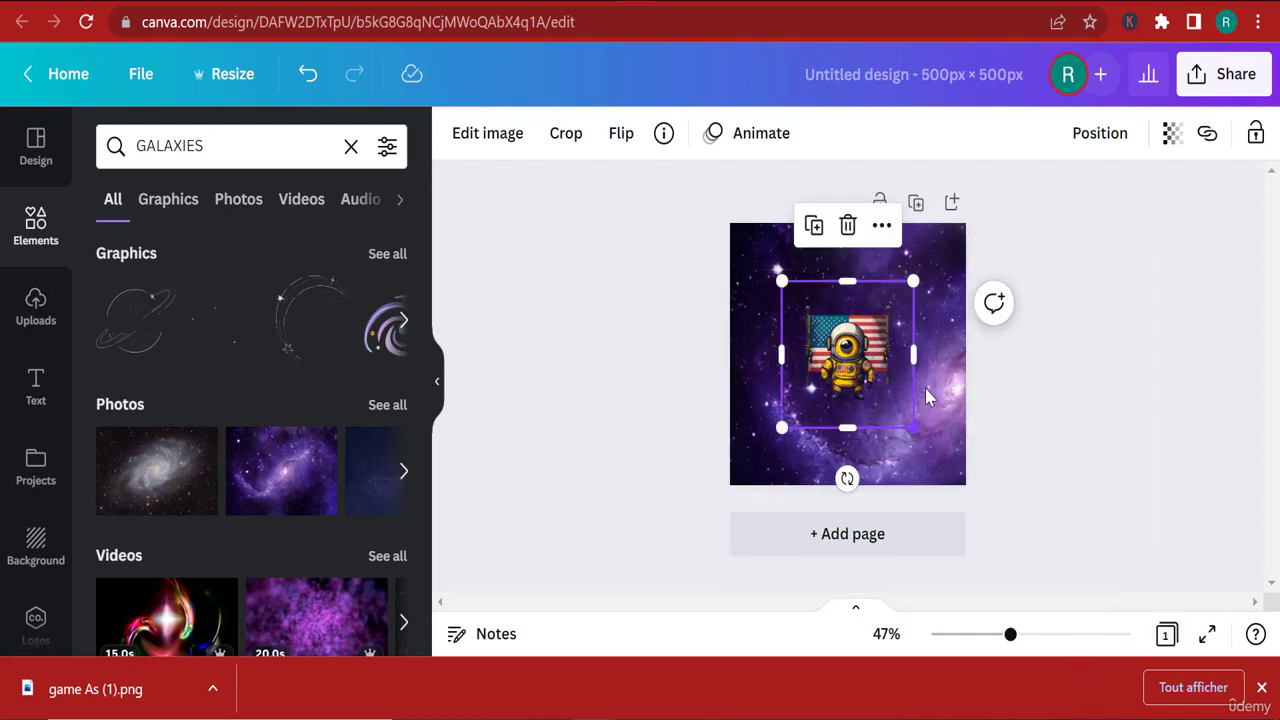
drag(916, 356, 897, 356)
drag(786, 351, 800, 351)
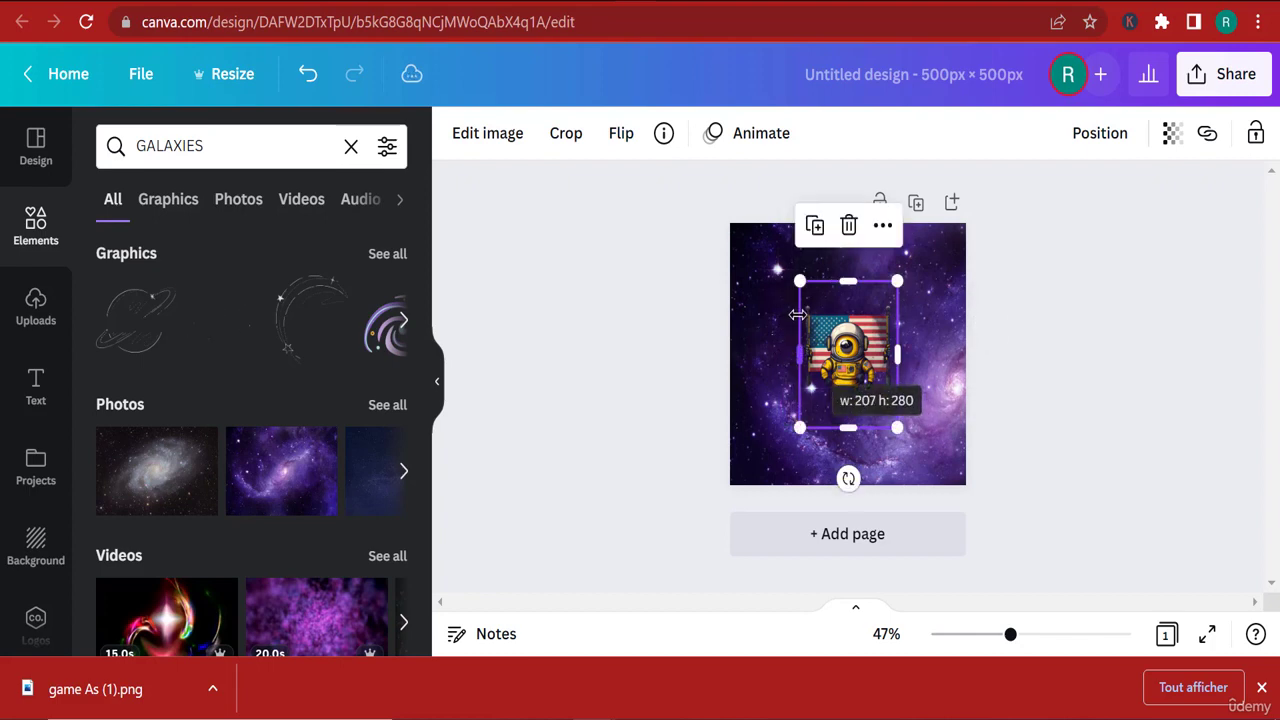
drag(847, 281, 846, 307)
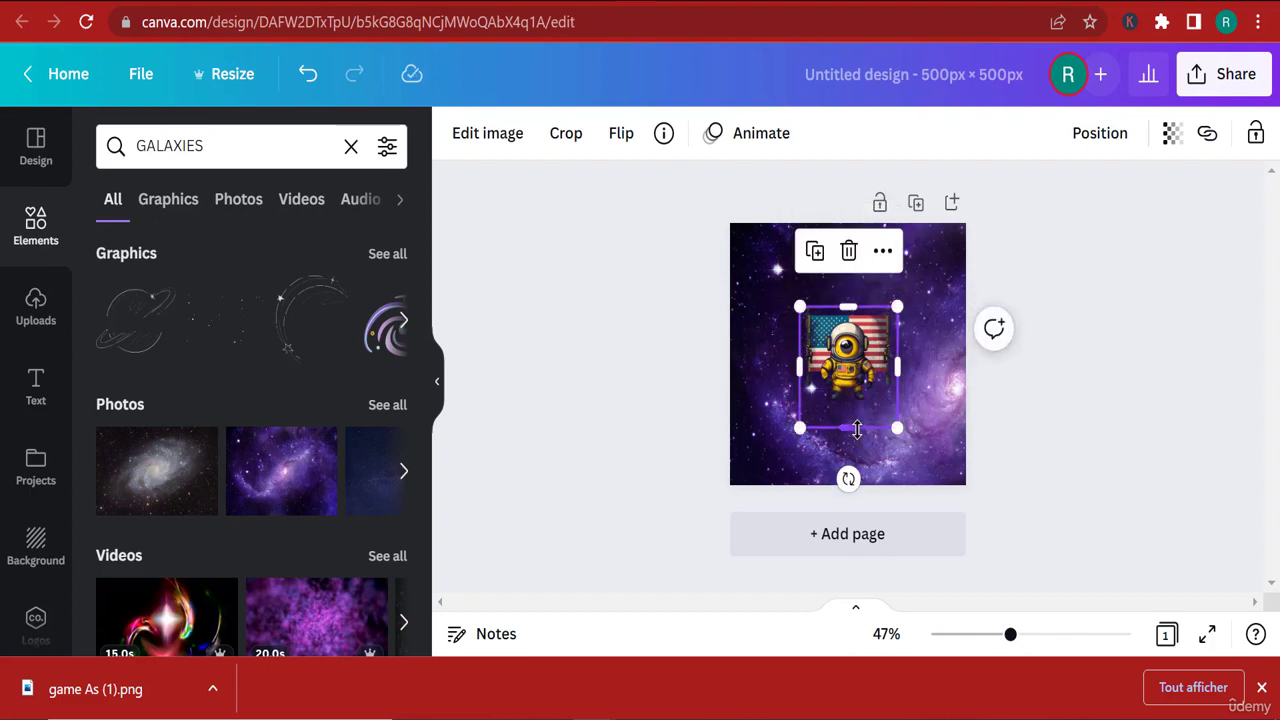
drag(849, 427, 985, 525)
Move the enlarged astronaut image to the horizontal centre of the page, slightly above the middle of the galaxy background
click(1113, 435)
click(870, 372)
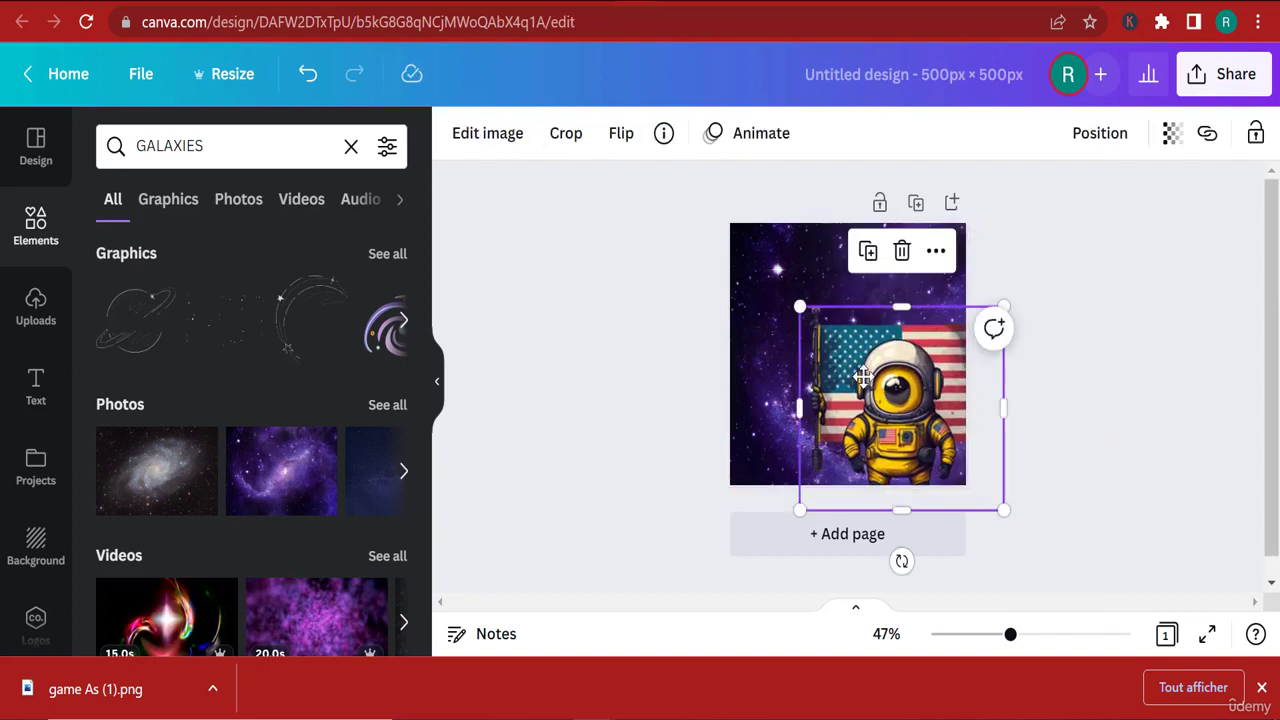
drag(918, 458, 868, 377)
click(1066, 475)
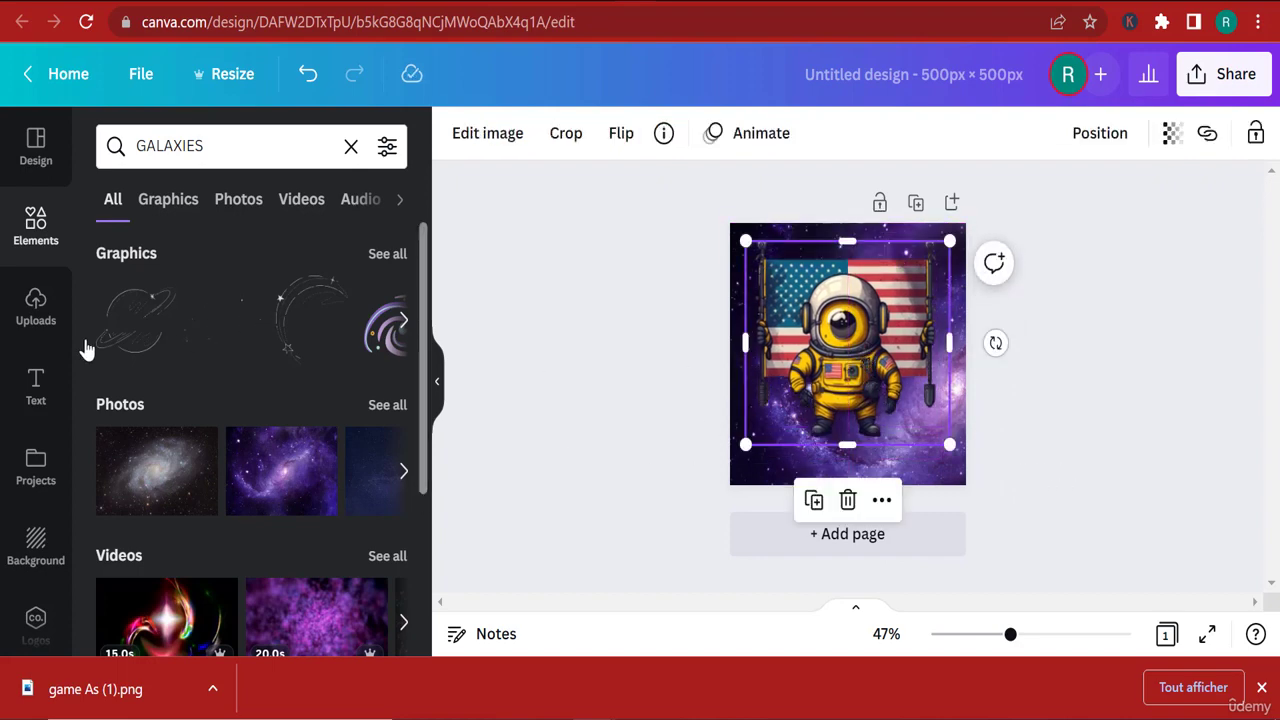
Add the recently used GAME OVER font combination to the page over the astronaut
click(30, 395)
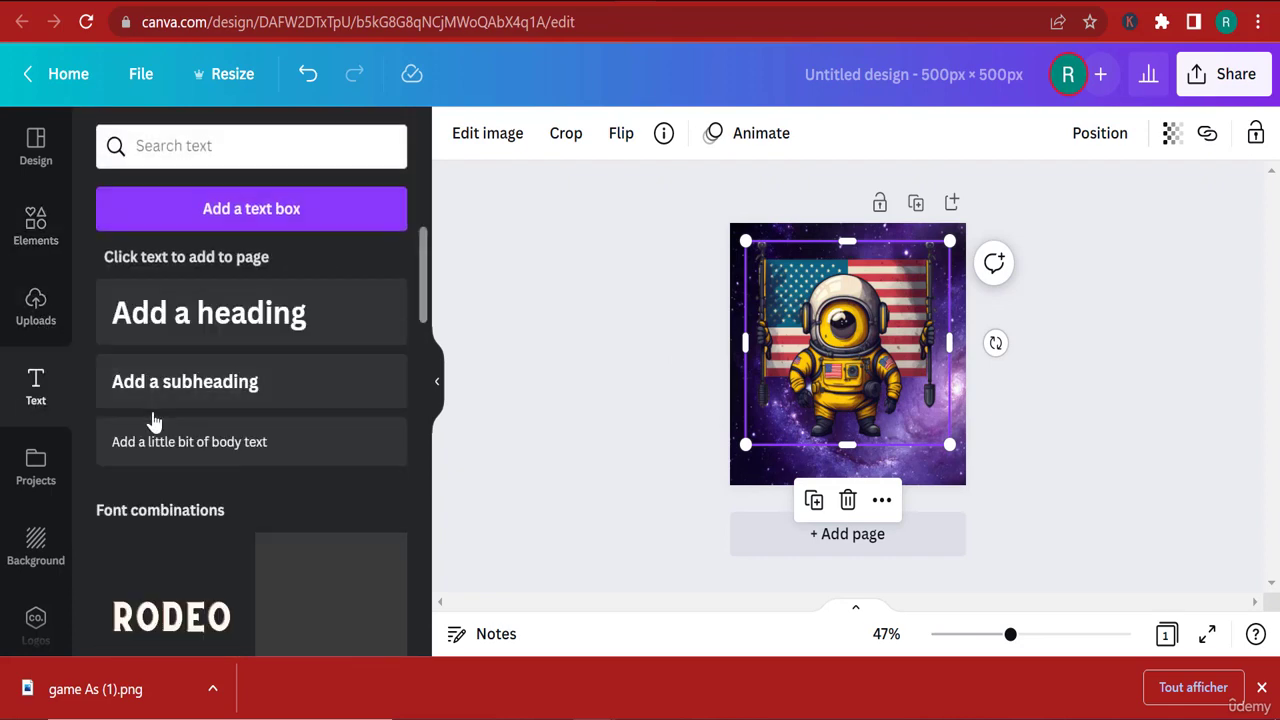
scroll(196, 480, down, 1)
scroll(196, 480, down, 1)
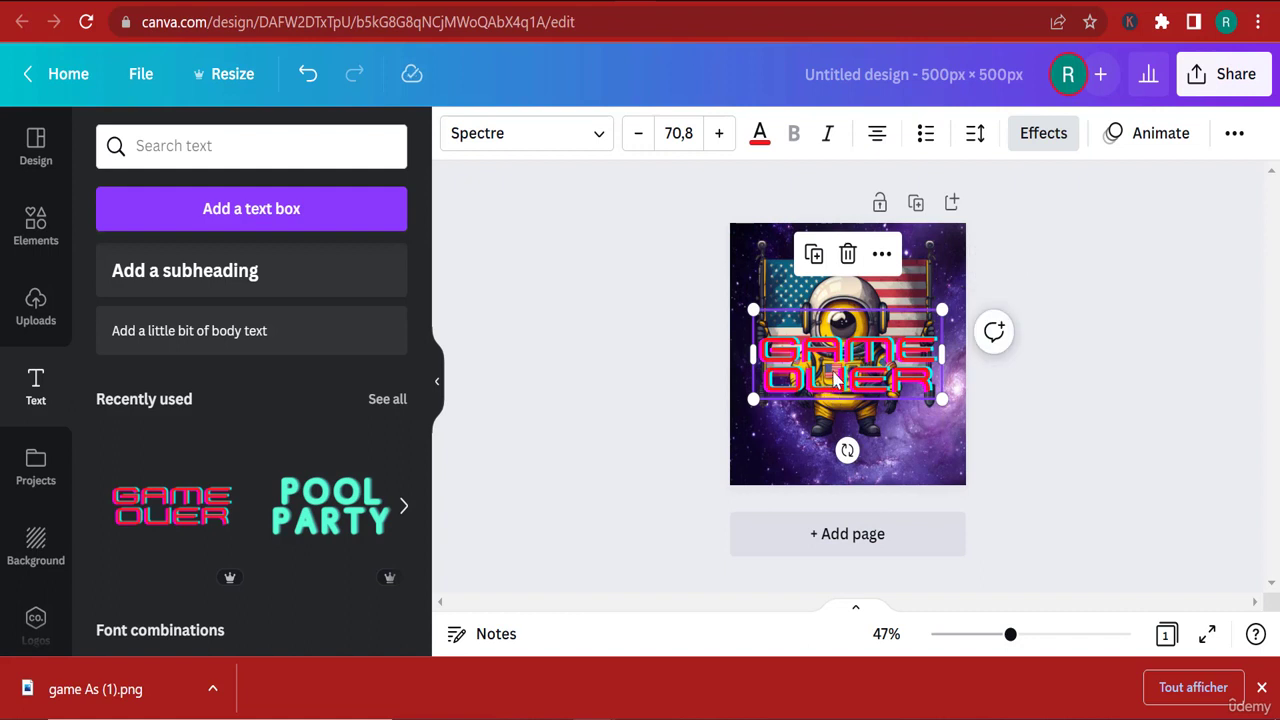
click(1033, 451)
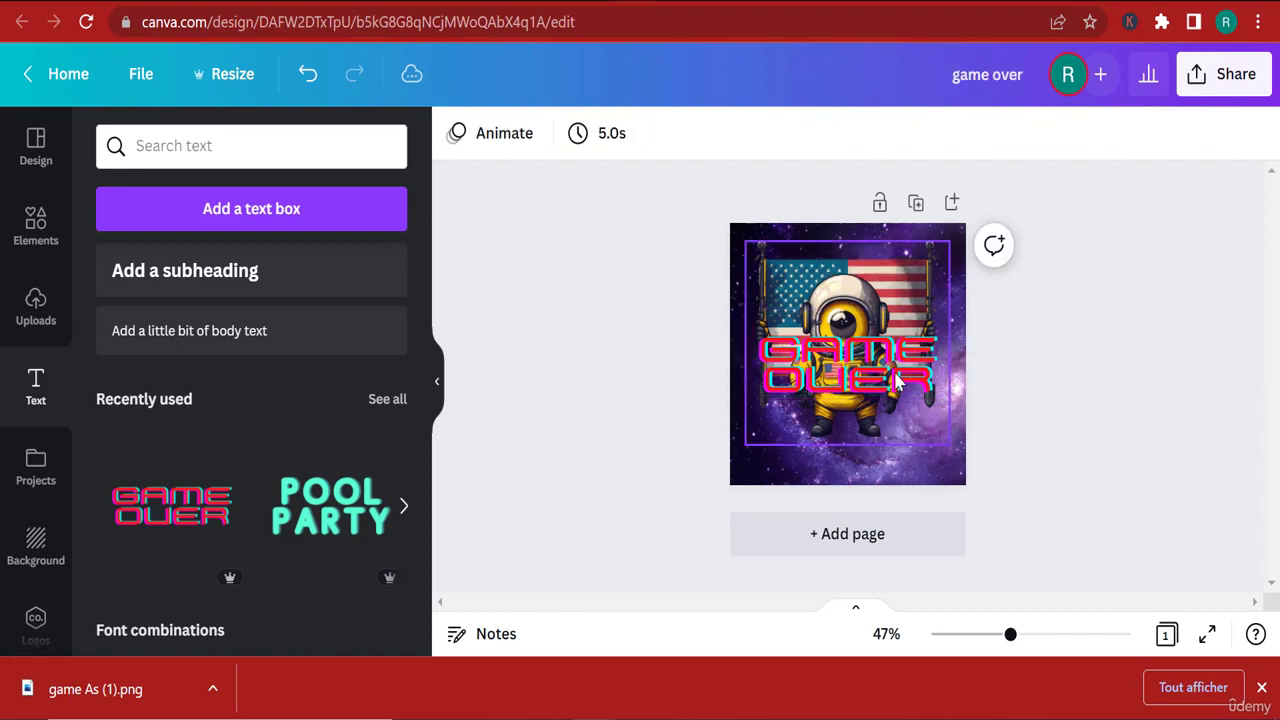
Shrink the GAME OVER text to font size 47.8 and place it centred below the astronaut at the page's lower edge
click(925, 385)
drag(942, 398, 854, 464)
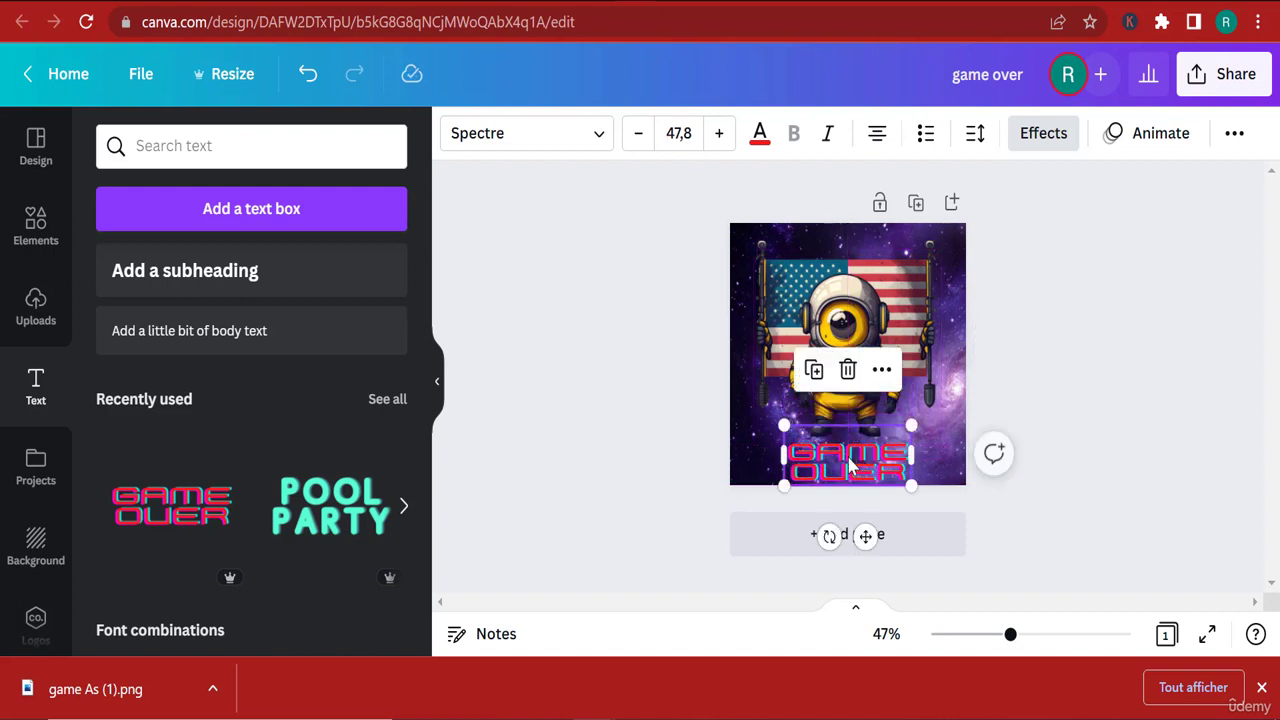
click(1070, 516)
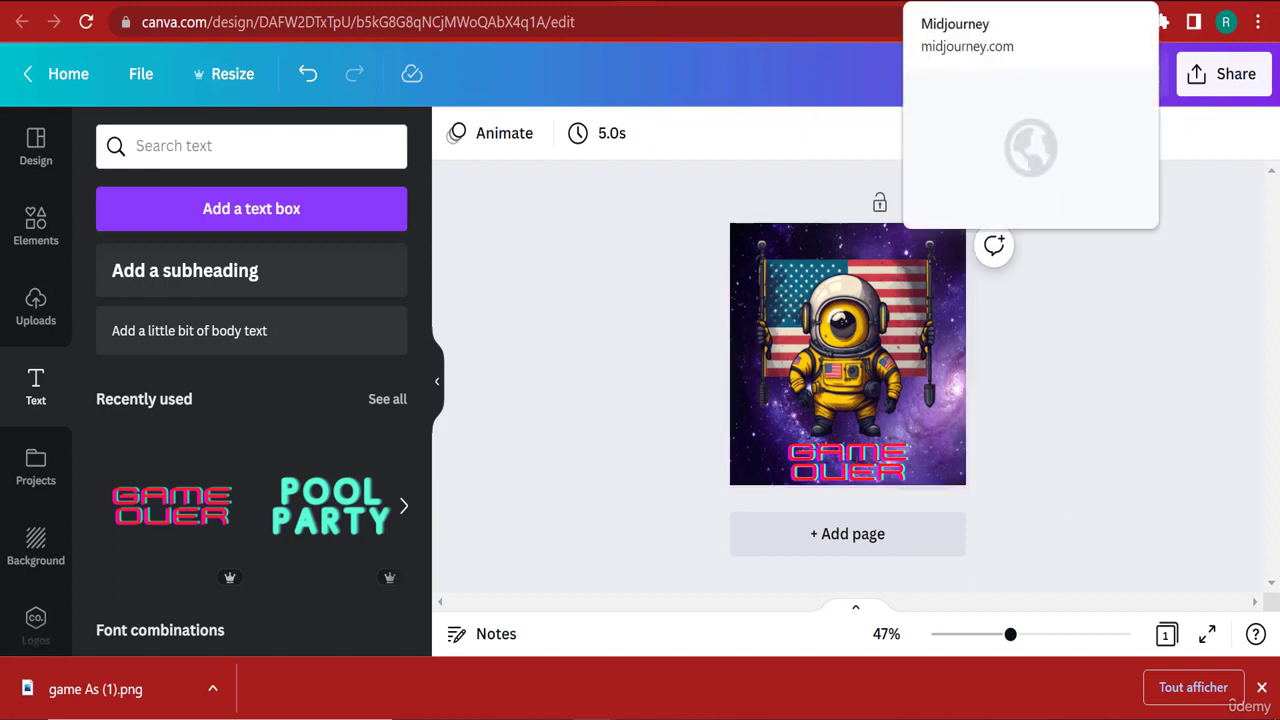
scroll(400, 305, down, 5)
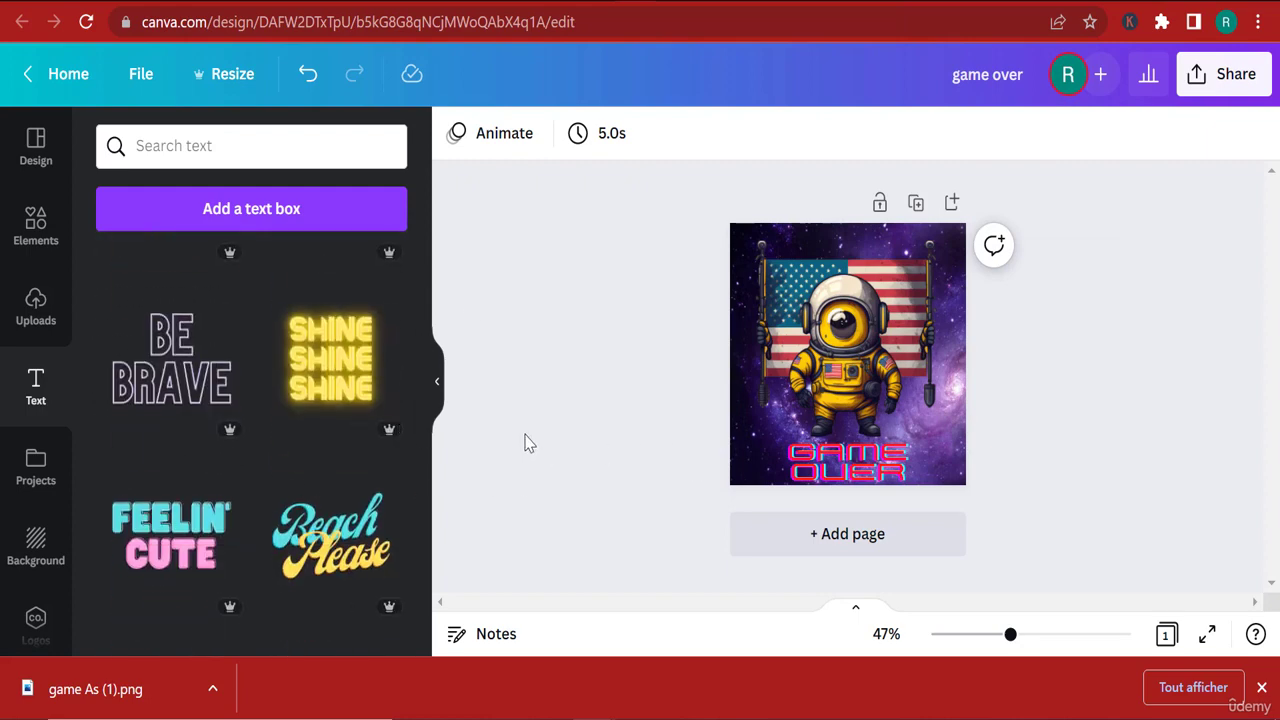
scroll(283, 415, up, 6)
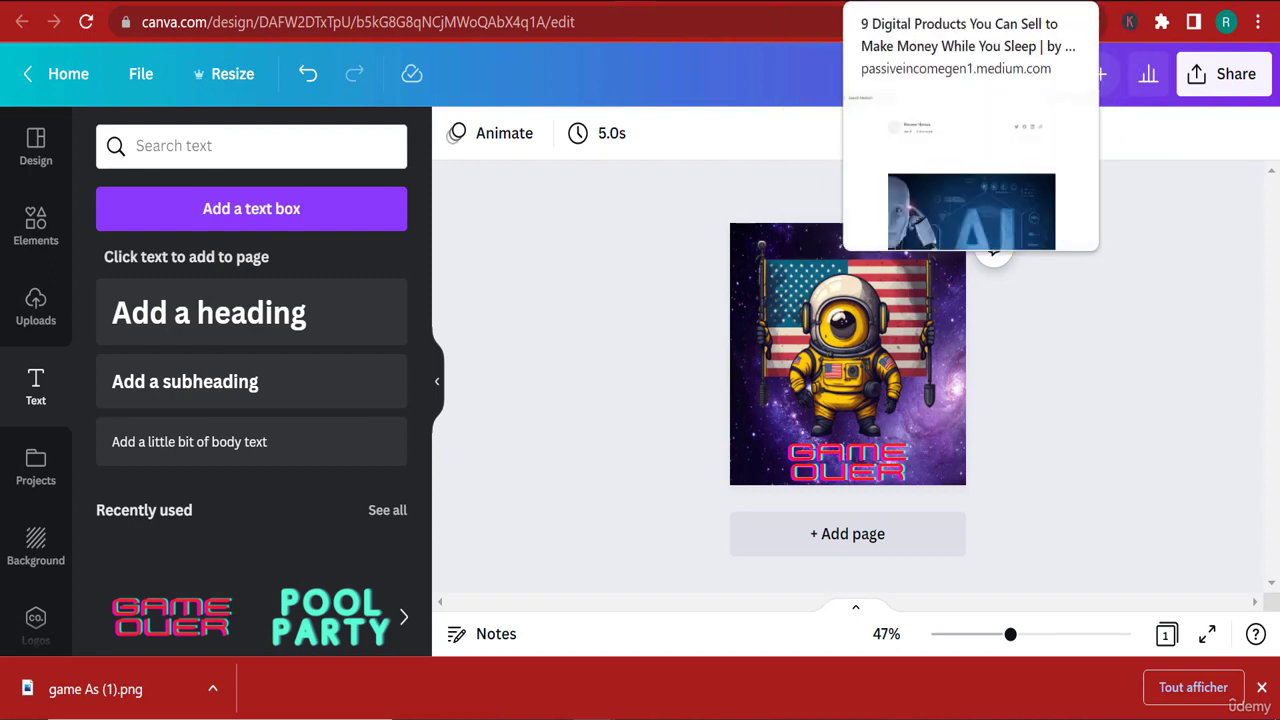
Switch to the browser page with the Editor X site
click(790, 2)
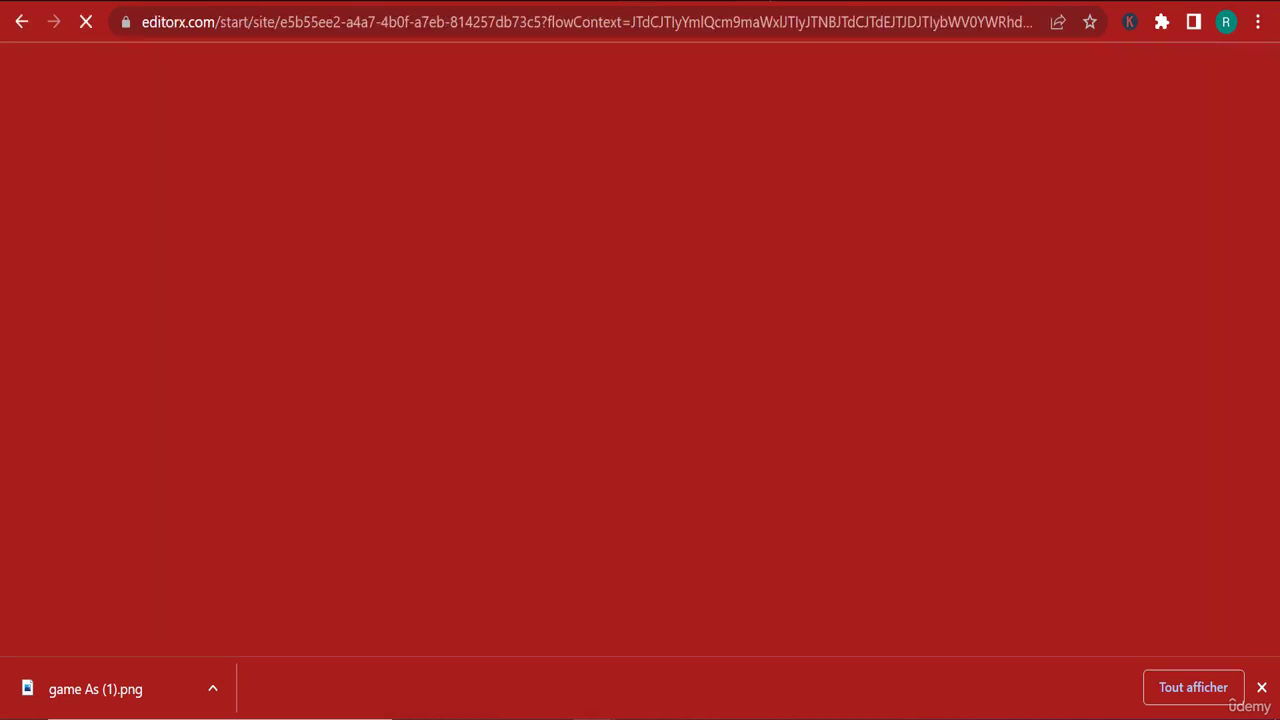